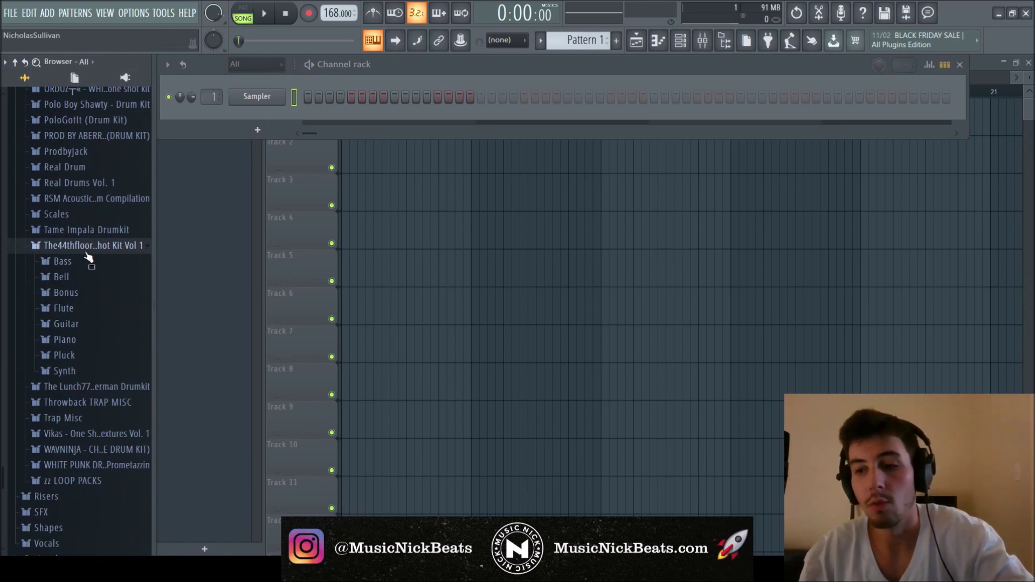
- Browse The44thfloor one-shot kit to its Synth folder and audition the synth samples
{"action": "left_click", "coordinate": [73, 387]}
{"action": "left_click", "coordinate": [74, 360]}
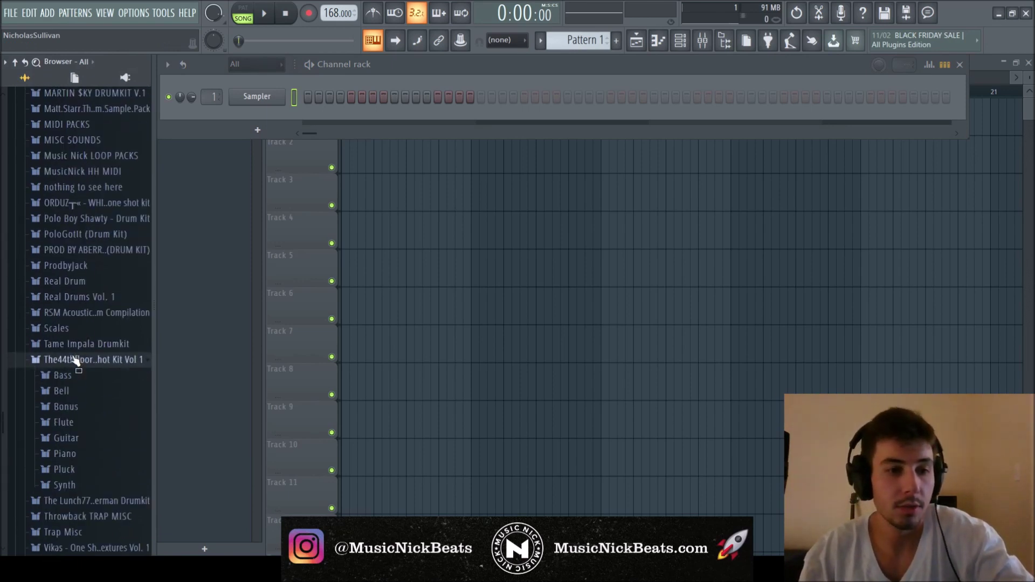
{"action": "scroll", "coordinate": [74, 359], "scroll_direction": "down", "scroll_amount": 4}
{"action": "left_click", "coordinate": [74, 310]}
{"action": "scroll", "coordinate": [74, 312], "scroll_direction": "down", "scroll_amount": 2}
{"action": "left_click", "coordinate": [74, 311]}
{"action": "scroll", "coordinate": [74, 311], "scroll_direction": "down", "scroll_amount": 2}
{"action": "left_click", "coordinate": [74, 312]}
{"action": "scroll", "coordinate": [73, 311], "scroll_direction": "down", "scroll_amount": 2}
- Audition more synth one-shots and load 44Synth - CS-50 into a new channel on mixer track 1 with its volume envelope enabled
{"action": "left_click", "coordinate": [86, 195]}
{"action": "left_click", "coordinate": [97, 179]}
{"action": "left_click", "coordinate": [100, 165]}
{"action": "left_click", "coordinate": [101, 150]}
{"action": "left_click", "coordinate": [101, 135]}
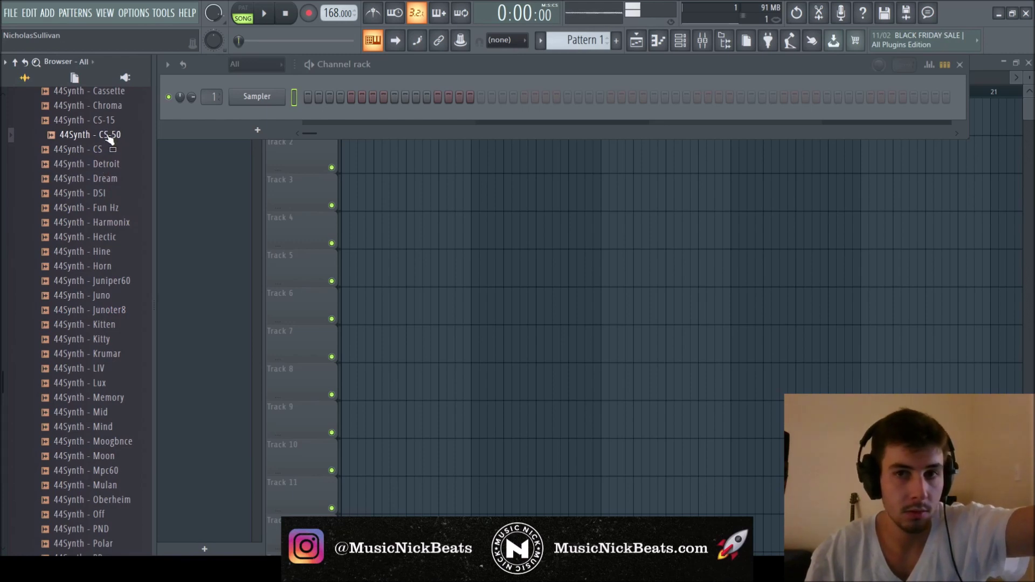
{"action": "left_click_drag", "start_coordinate": [110, 139], "coordinate": [348, 325]}
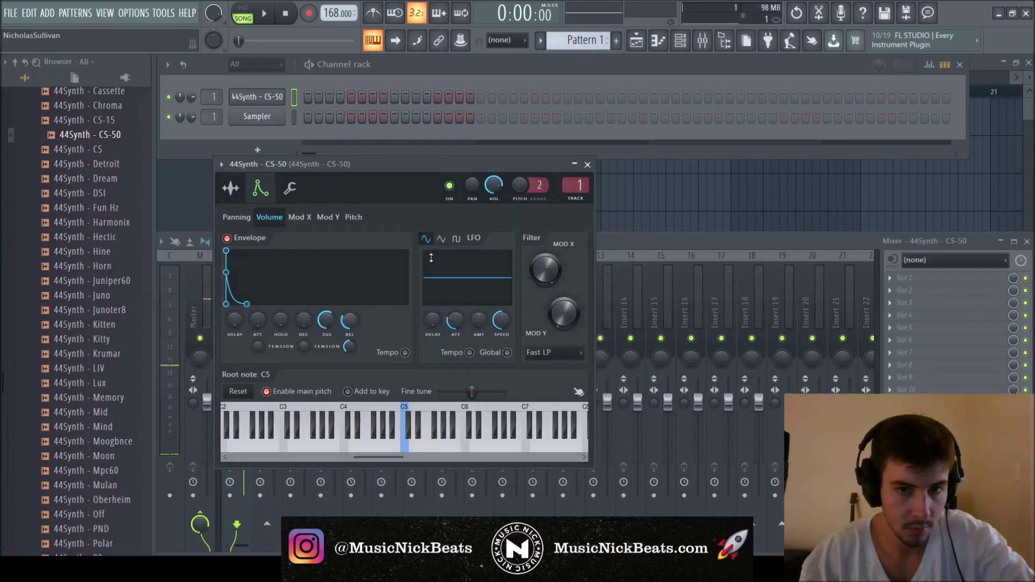
{"action": "left_click", "coordinate": [588, 165]}
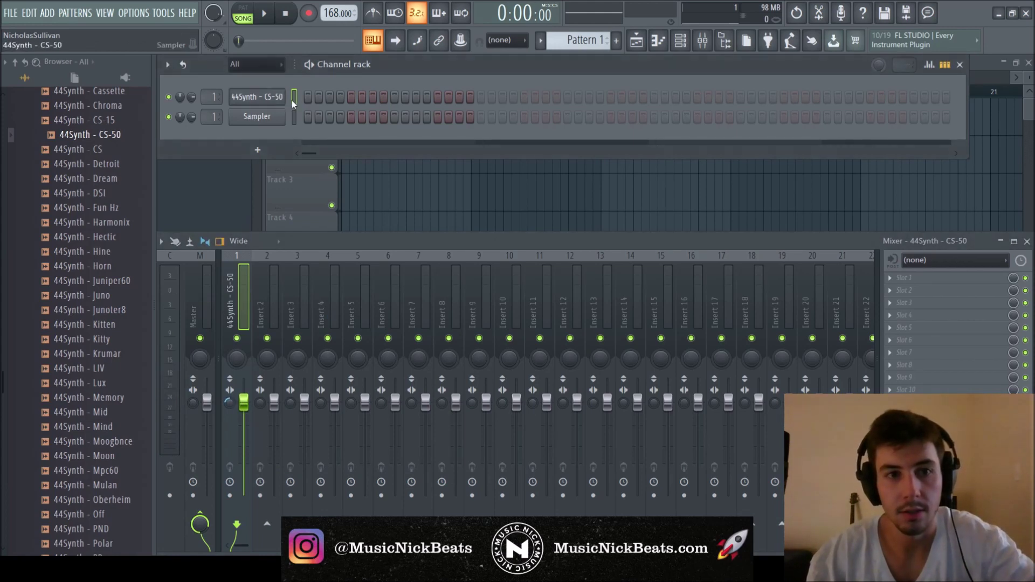
- Draw one-bar A4 and E5 notes in bar 1 of the 44Synth - CS-50 piano roll
{"action": "key", "text": "F7"}
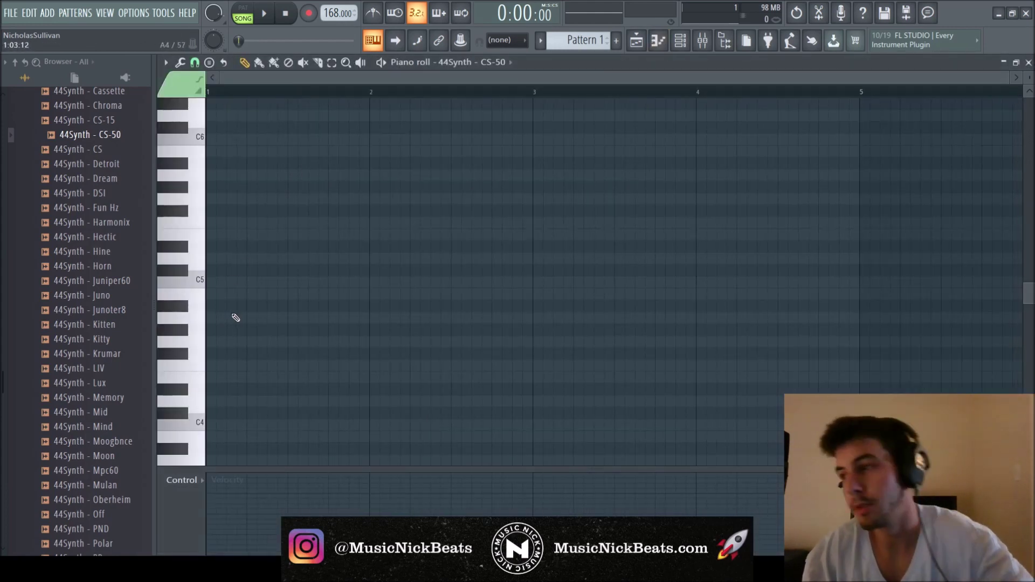
{"action": "left_click", "coordinate": [233, 318]}
{"action": "left_click_drag", "start_coordinate": [224, 316], "coordinate": [338, 317]}
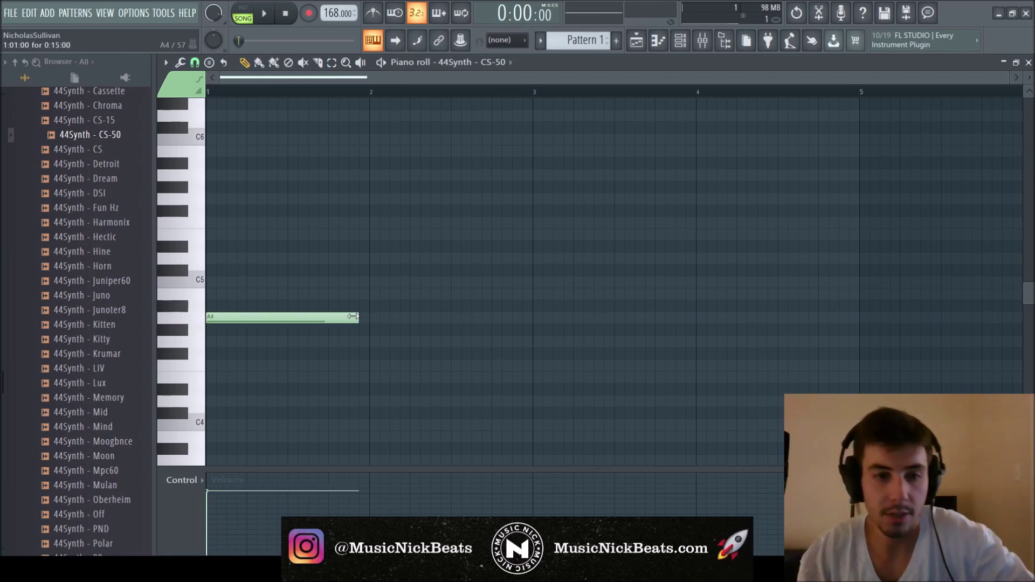
{"action": "left_click", "coordinate": [258, 284]}
{"action": "left_click", "coordinate": [256, 234]}
{"action": "right_click", "coordinate": [270, 283]}
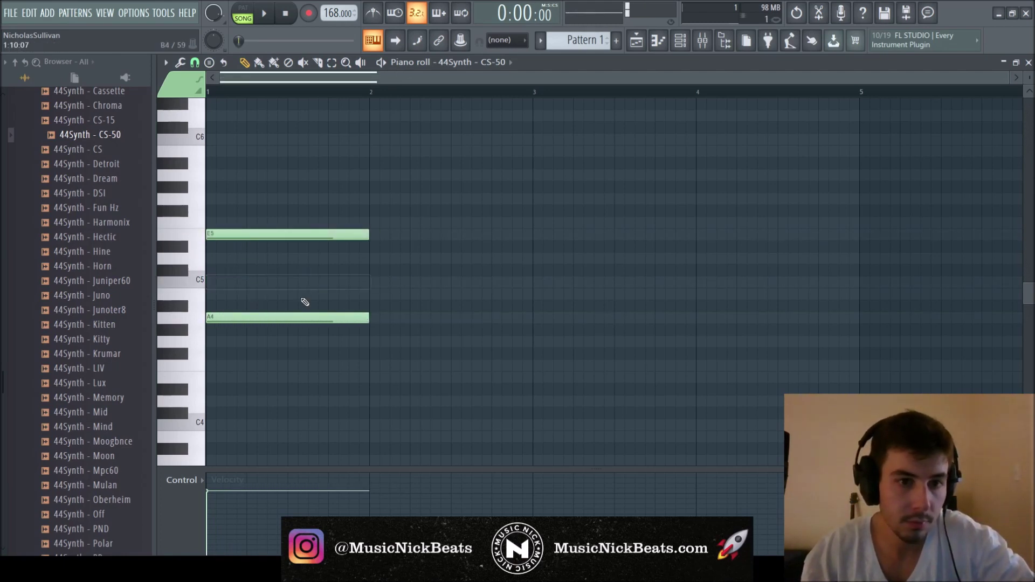
- Shorten both bar 1 notes to one beat and listen to the result
{"action": "key", "text": "space"}
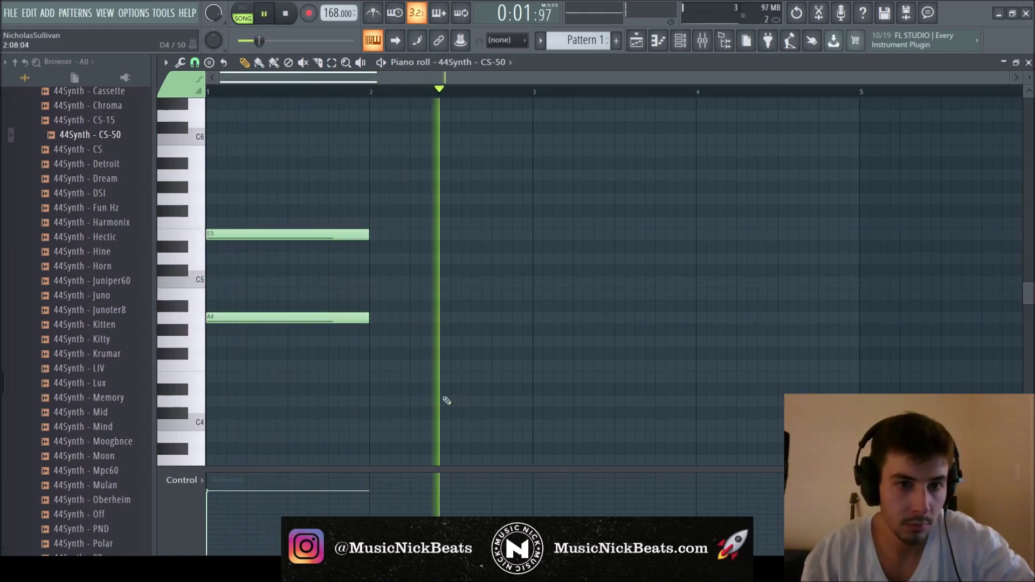
{"action": "key", "text": "space"}
{"action": "key", "text": "ctrl+a"}
{"action": "left_click_drag", "start_coordinate": [368, 235], "coordinate": [233, 247]}
{"action": "key", "text": "space"}
{"action": "key", "text": "space"}
{"action": "key", "text": "space"}
- Add one-beat G4 and E5 notes at the start of bar 2
{"action": "left_click", "coordinate": [377, 341]}
{"action": "key", "text": "space"}
{"action": "key", "text": "space"}
{"action": "left_click", "coordinate": [376, 235]}
- Add one-beat F4 and C5 notes at the start of bar 3, checking them against playback
{"action": "scroll", "coordinate": [433, 287], "scroll_direction": "down", "scroll_amount": 1}
{"action": "key", "text": "space"}
{"action": "left_click", "coordinate": [479, 366]}
{"action": "key", "text": "space"}
{"action": "left_click", "coordinate": [479, 283]}
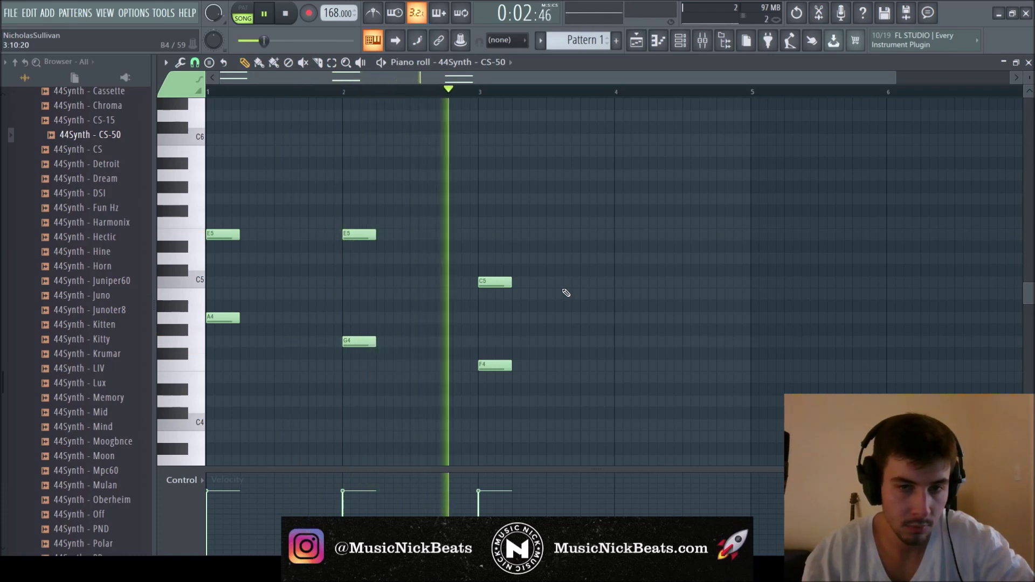
- Raise the upper note in bar 3 to E5, trying D5 on the way
{"action": "key", "text": "space"}
{"action": "left_click_drag", "start_coordinate": [488, 283], "coordinate": [476, 259]}
{"action": "key", "text": "space"}
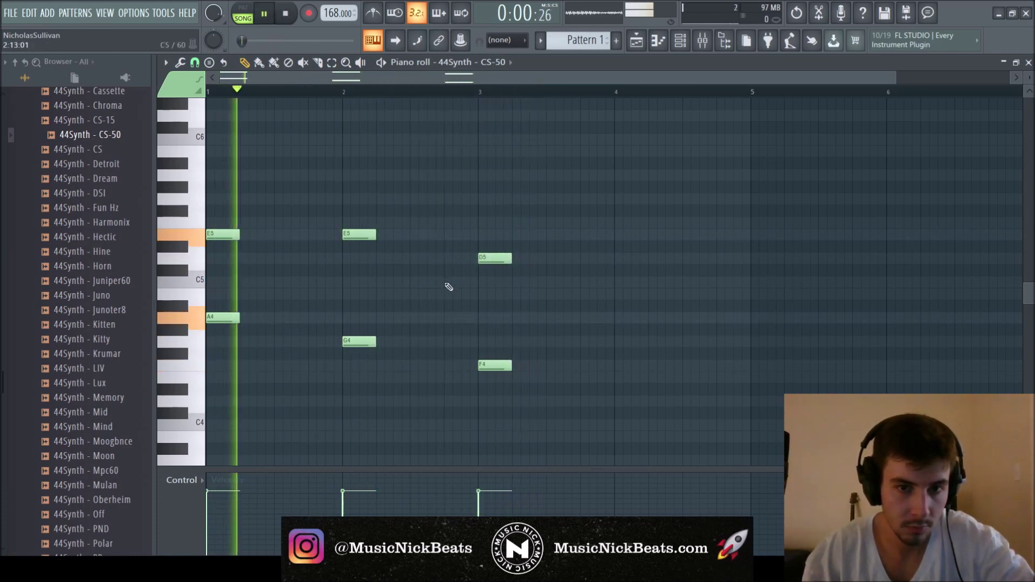
{"action": "left_click_drag", "start_coordinate": [496, 258], "coordinate": [495, 227]}
- Add one-beat E4 and D5 notes at the start of bar 4
{"action": "scroll", "coordinate": [559, 346], "scroll_direction": "down", "scroll_amount": 1}
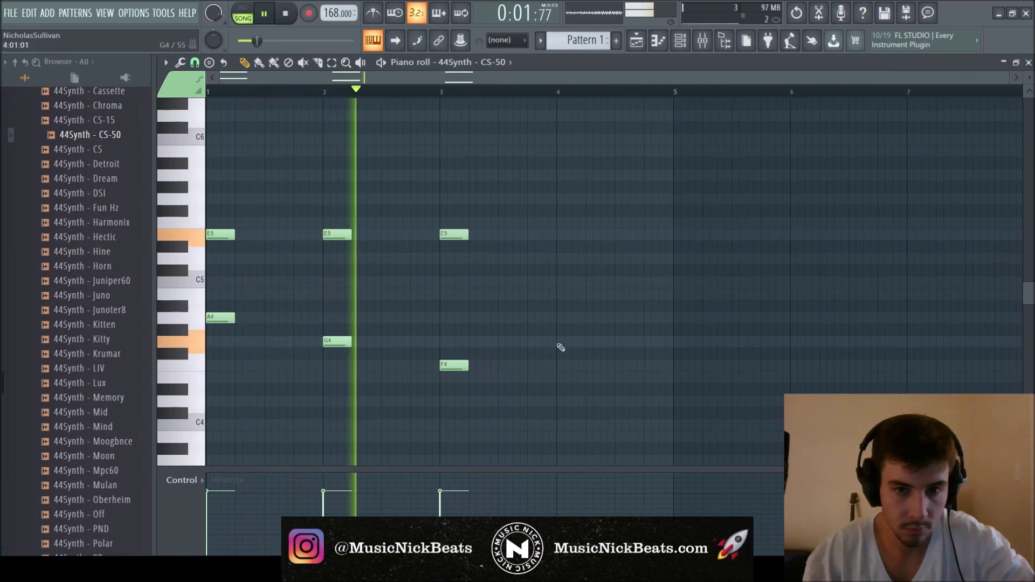
{"action": "left_click", "coordinate": [559, 376]}
{"action": "left_click", "coordinate": [561, 258]}
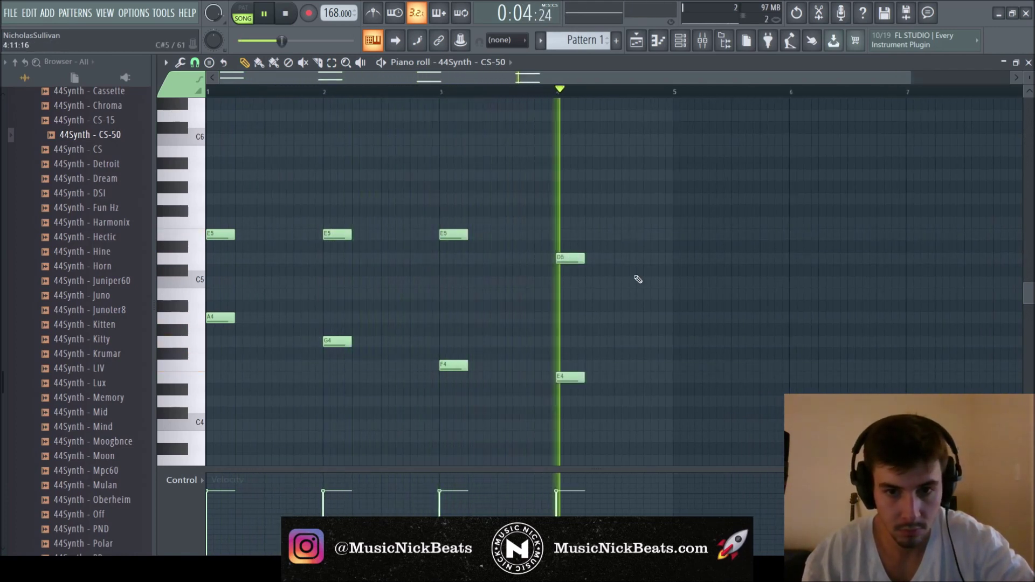
- Try an extra note near the end of bar 4 during playback and delete it
{"action": "key", "text": "space"}
{"action": "key", "text": "space"}
{"action": "right_click", "coordinate": [648, 297]}
{"action": "left_click", "coordinate": [647, 297]}
{"action": "right_click", "coordinate": [649, 297]}
{"action": "right_click", "coordinate": [630, 282]}
- Duplicate the whole four-bar note sequence into bars 5 to 8
{"action": "scroll", "coordinate": [647, 280], "scroll_direction": "down", "scroll_amount": 1}
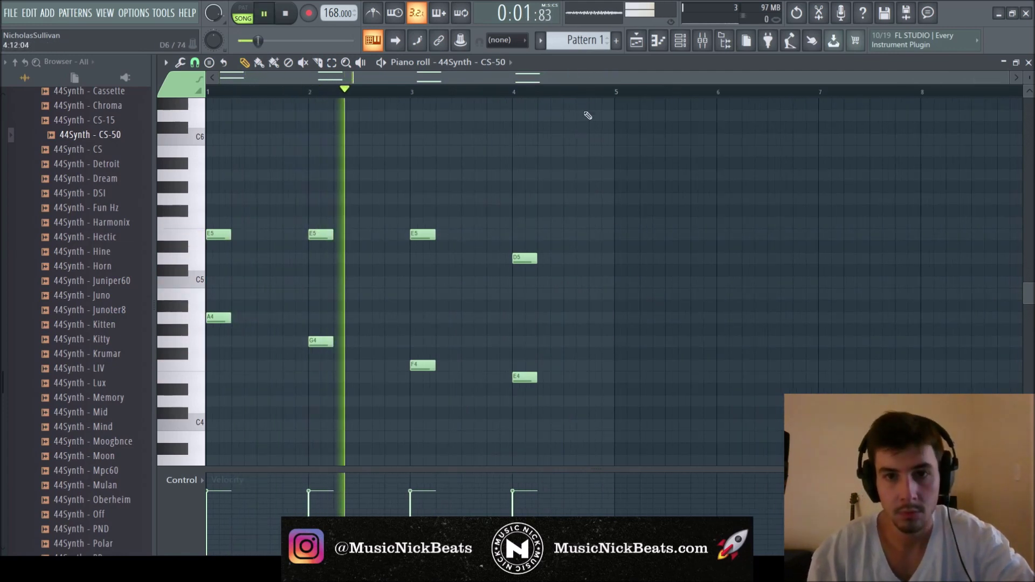
{"action": "key", "text": "ctrl+a"}
{"action": "key", "text": "ctrl+b"}
{"action": "scroll", "coordinate": [467, 208], "scroll_direction": "down", "scroll_amount": 1}
- Try added G5 notes at the start of bars 5 and 6, and delete them
{"action": "left_click", "coordinate": [491, 201]}
{"action": "left_click", "coordinate": [487, 199]}
{"action": "left_click", "coordinate": [553, 200]}
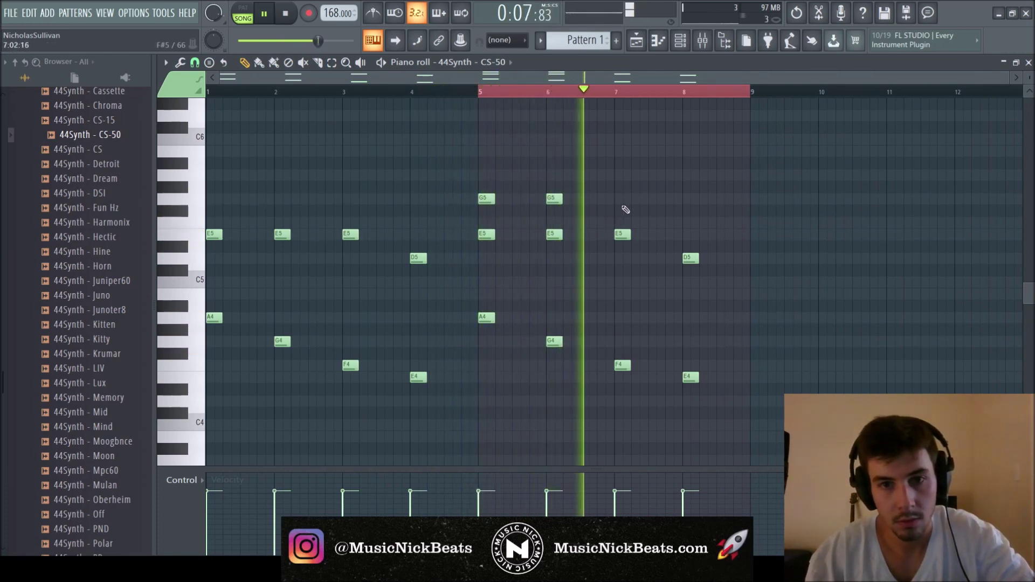
{"action": "right_click", "coordinate": [486, 200]}
{"action": "right_click", "coordinate": [554, 200]}
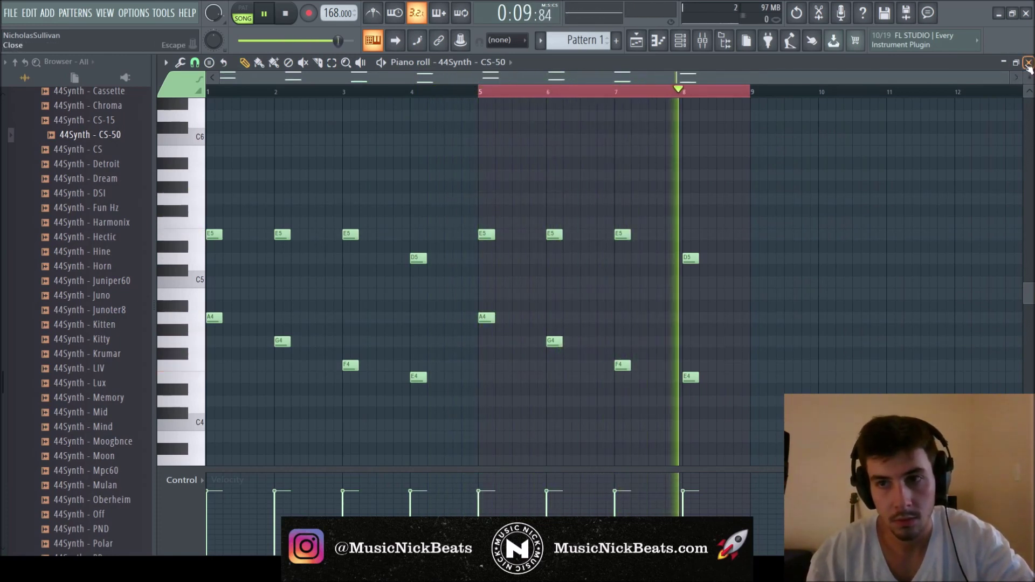
- Add ValhallaVintageVerb to the synth's mixer track with 20.6 % mix, 2.50 s decay and a 14180 Hz high cut
{"action": "left_click", "coordinate": [1028, 63]}
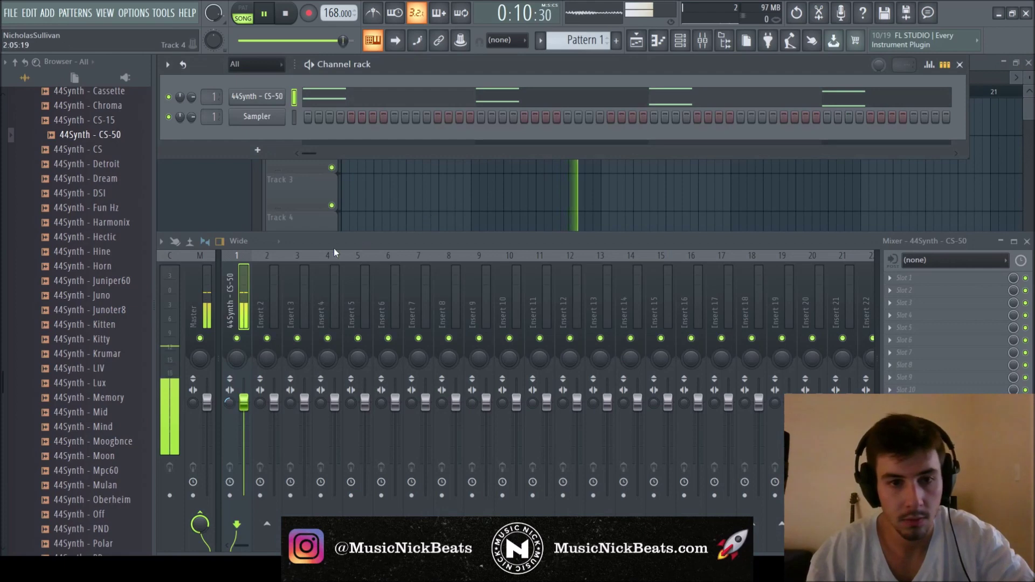
{"action": "left_click", "coordinate": [701, 458]}
{"action": "left_click_drag", "start_coordinate": [277, 288], "coordinate": [277, 323]}
{"action": "left_click_drag", "start_coordinate": [348, 322], "coordinate": [347, 331]}
{"action": "left_click_drag", "start_coordinate": [278, 294], "coordinate": [278, 299]}
{"action": "left_click_drag", "start_coordinate": [367, 321], "coordinate": [367, 325]}
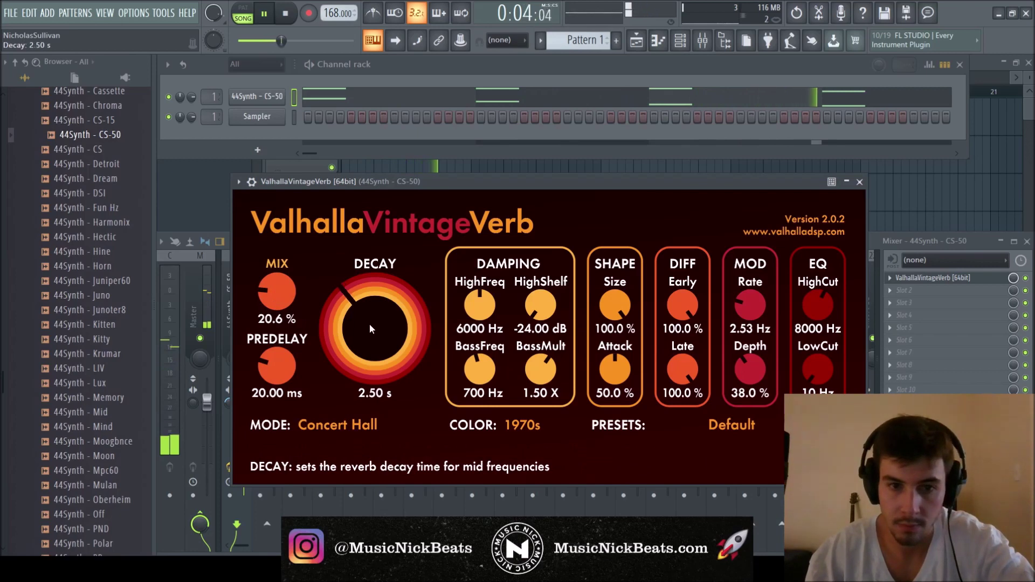
{"action": "left_click_drag", "start_coordinate": [818, 305], "coordinate": [810, 264]}
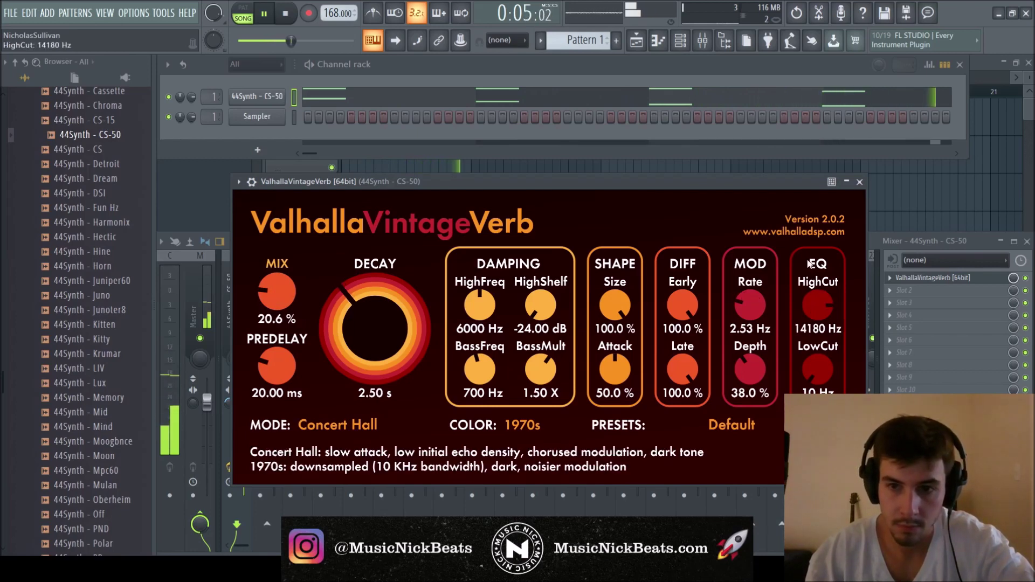
- Remove the synth notes in bars 2 and 6, add a B4 note midway through bar 8, and slightly lower the synth's mixer volume
{"action": "left_click", "coordinate": [257, 96]}
{"action": "left_click_drag", "start_coordinate": [258, 325], "coordinate": [258, 355]}
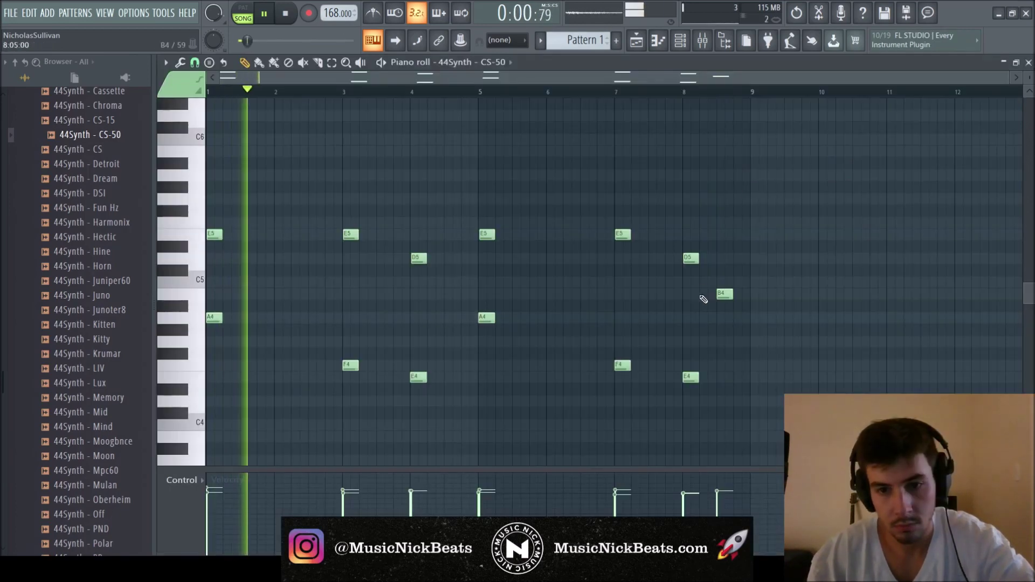
{"action": "scroll", "coordinate": [727, 296], "scroll_direction": "down", "scroll_amount": 3}
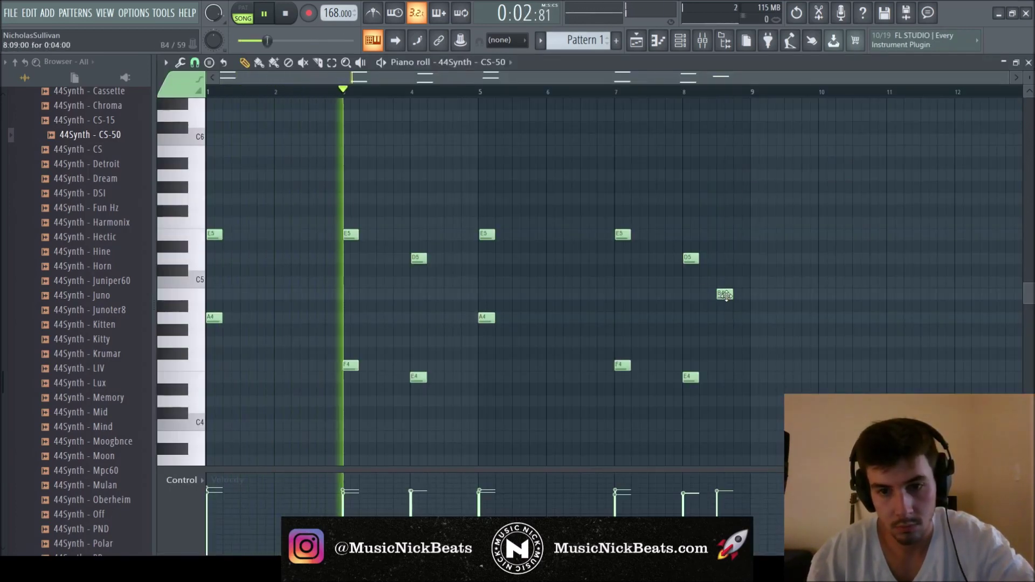
{"action": "key", "text": "F7"}
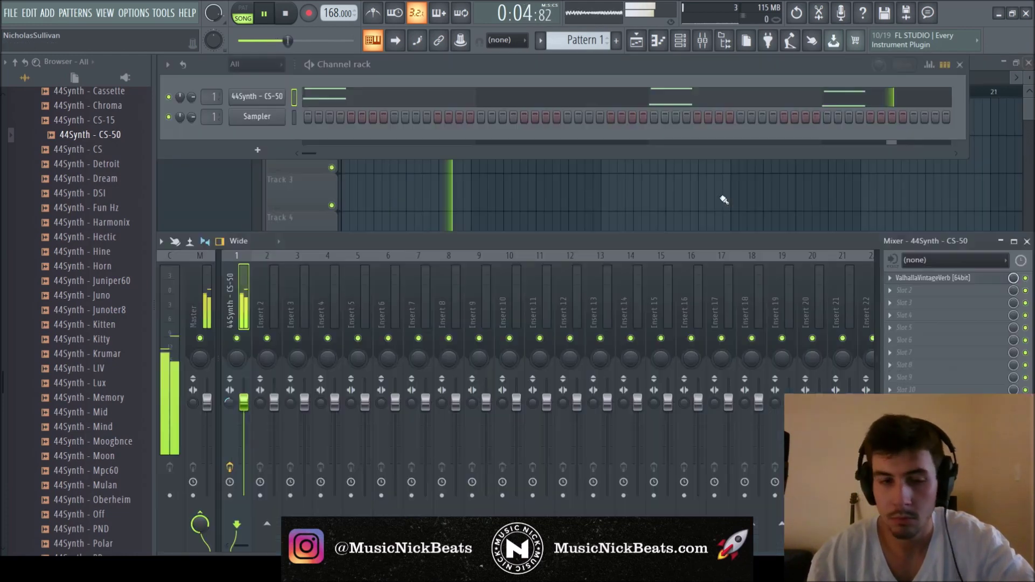
{"action": "left_click_drag", "start_coordinate": [243, 404], "coordinate": [244, 407]}
- Load 44Piano - Bhasker from the kit's Piano folder into a new channel on mixer track 2, with the fader at 93%
{"action": "scroll", "coordinate": [79, 358], "scroll_direction": "up", "scroll_amount": 6}
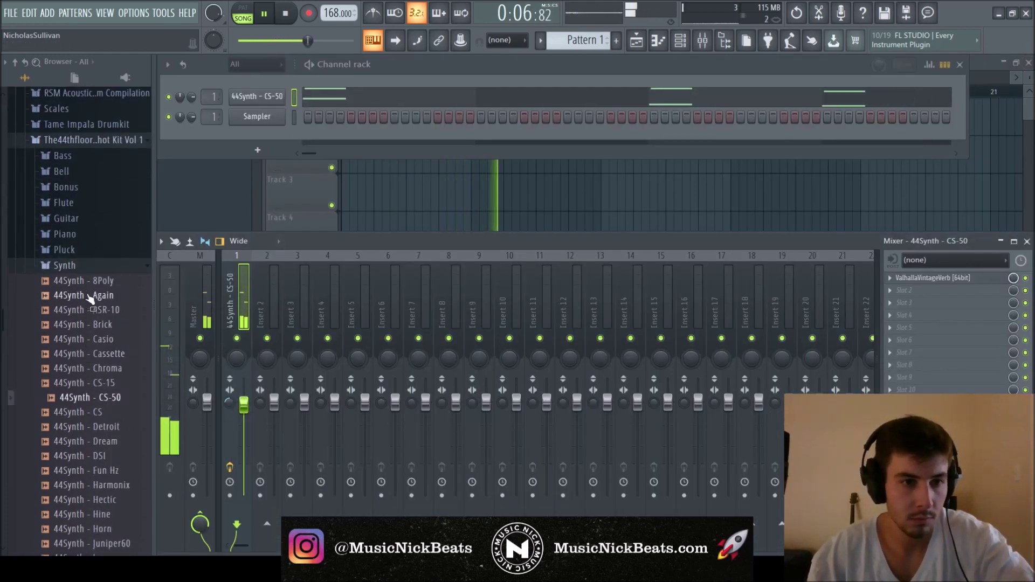
{"action": "left_click", "coordinate": [64, 266]}
{"action": "left_click", "coordinate": [64, 234]}
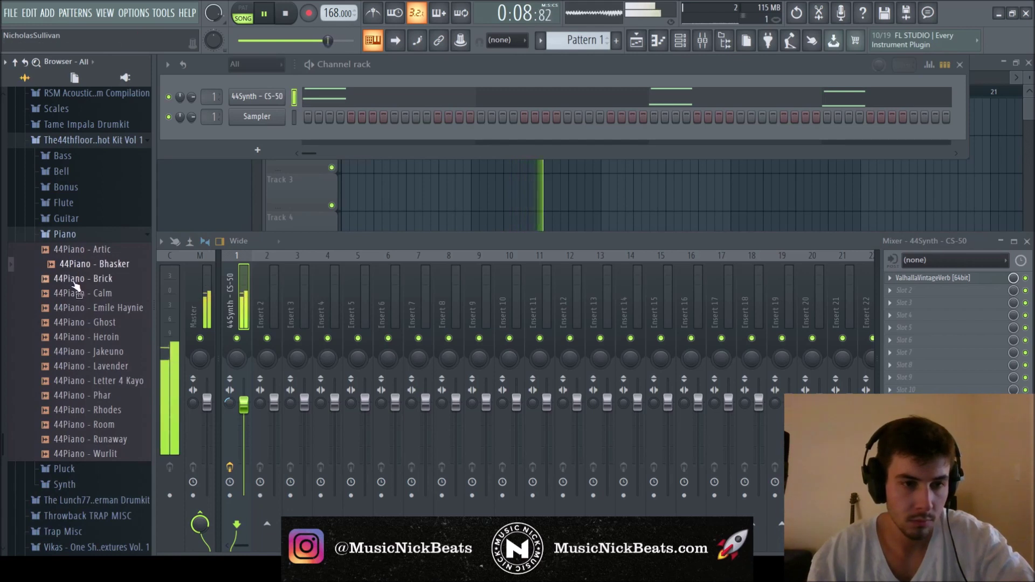
{"action": "left_click_drag", "start_coordinate": [70, 264], "coordinate": [241, 77]}
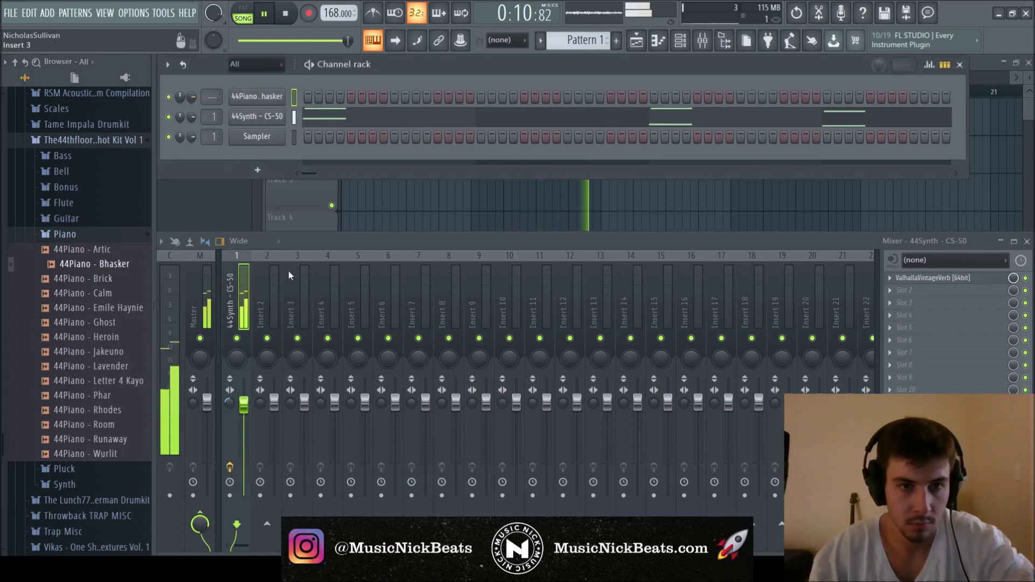
{"action": "left_click", "coordinate": [278, 309]}
{"action": "key", "text": "space"}
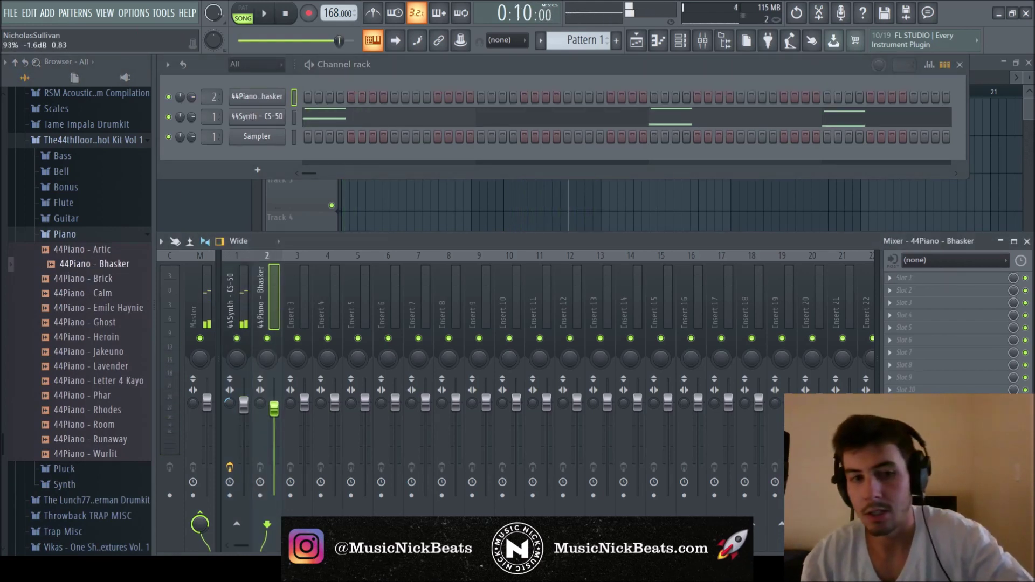
- Enable the 44Piano - Bhasker channel's volume envelope with a long hold, and play the pattern briefly
{"action": "left_click", "coordinate": [266, 98]}
{"action": "left_click", "coordinate": [434, 321]}
{"action": "left_click", "coordinate": [278, 206]}
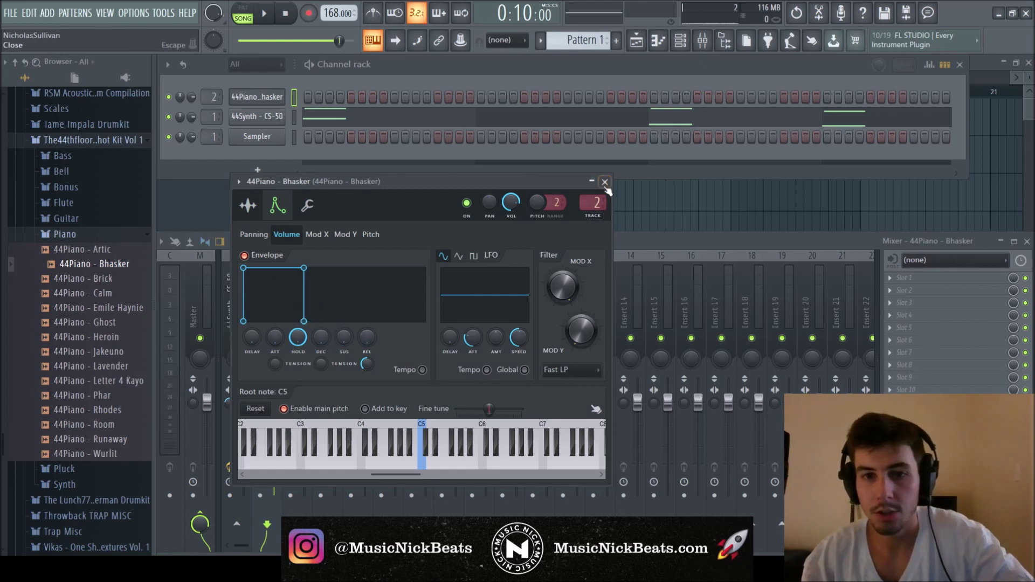
{"action": "left_click", "coordinate": [604, 182]}
{"action": "key", "text": "space"}
{"action": "left_click", "coordinate": [238, 302]}
{"action": "key", "text": "space"}
- Draw A4 and C5 notes at the start of bar 1 in the 44Piano - Bhasker piano roll
{"action": "key", "text": "F7"}
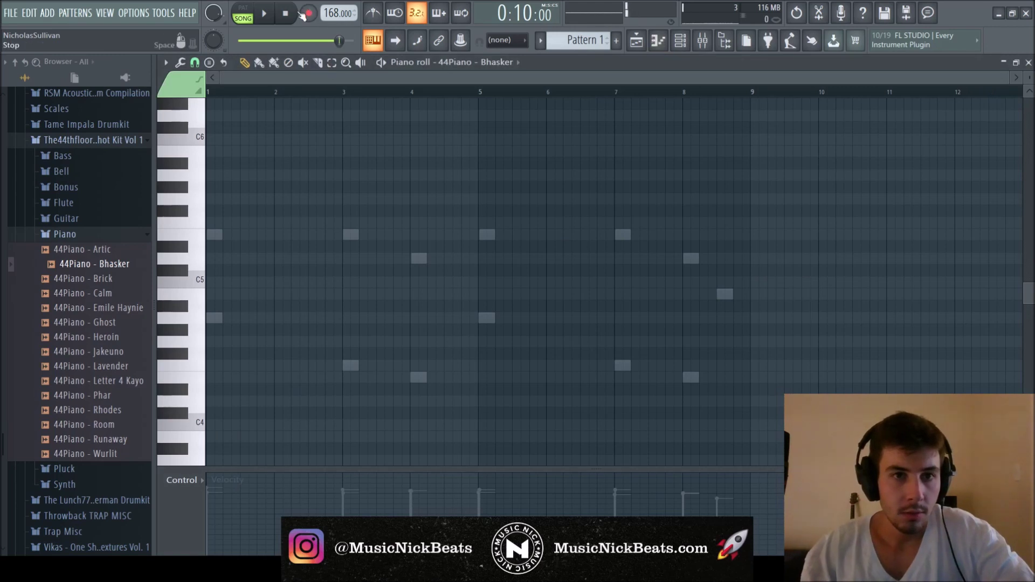
{"action": "key", "text": "space"}
{"action": "left_click", "coordinate": [211, 318]}
{"action": "key", "text": "space"}
{"action": "key", "text": "space"}
{"action": "left_click", "coordinate": [213, 282]}
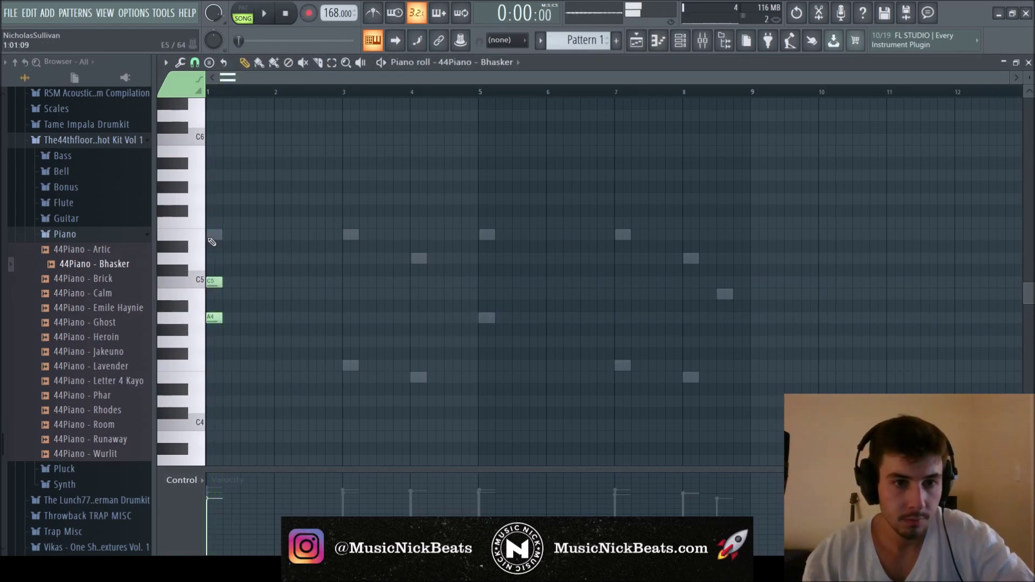
- Complete a two-bar A4-C5-E5 opening chord, followed by one-bar chords F4-A4-E5 in bar 3 and E4-G4-D5 in bar 4
{"action": "key", "text": "space"}
{"action": "key", "text": "ctrl+Down"}
{"action": "key", "text": "space"}
{"action": "scroll", "coordinate": [247, 337], "scroll_direction": "down", "scroll_amount": 1}
{"action": "key", "text": "space"}
{"action": "left_click_drag", "start_coordinate": [231, 437], "coordinate": [338, 344]}
{"action": "key", "text": "space"}
{"action": "left_click", "coordinate": [373, 308], "text": "ctrl"}
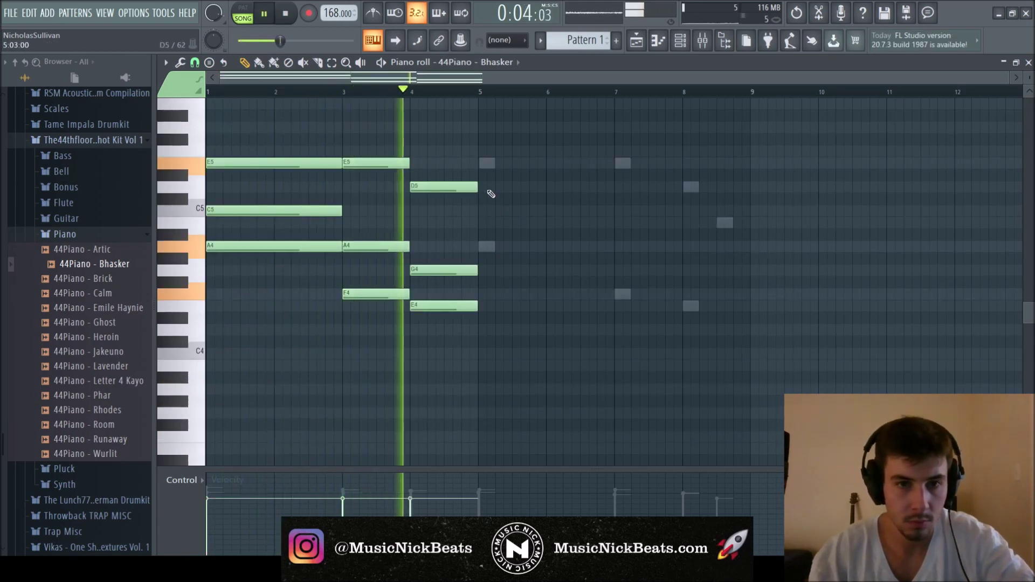
- Try raising the middle note of the bar 4 piano chord to B4 and listen from bar 3
{"action": "key", "text": "space"}
{"action": "left_click_drag", "start_coordinate": [448, 271], "coordinate": [444, 214]}
{"action": "key", "text": "space"}
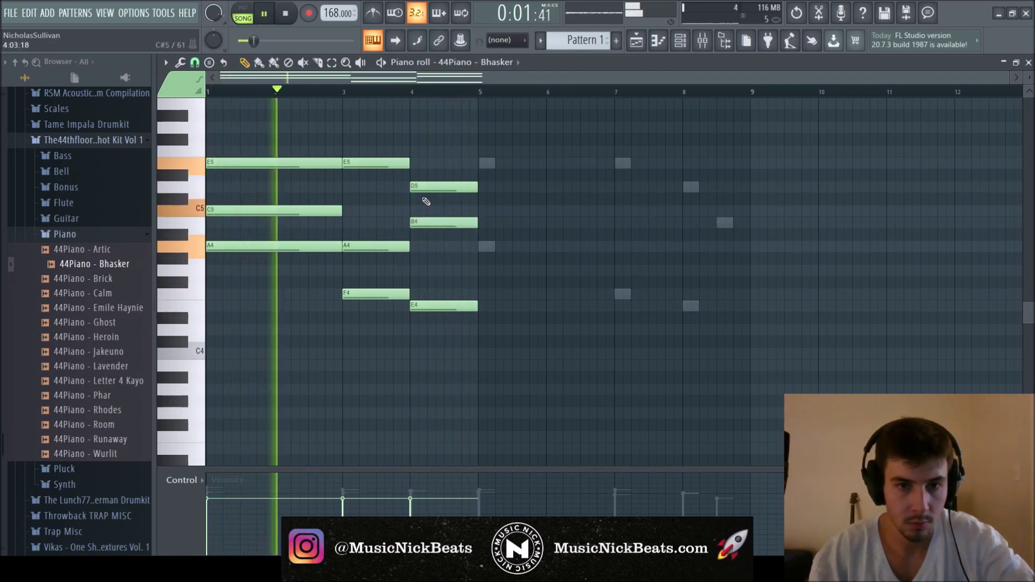
{"action": "left_click", "coordinate": [415, 91]}
{"action": "left_click", "coordinate": [348, 90]}
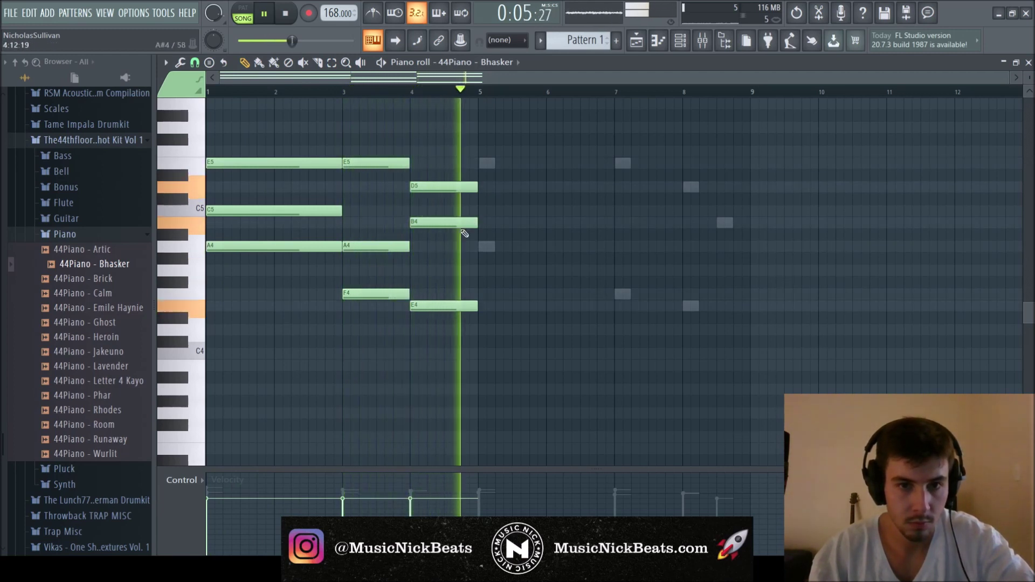
- Return the bar 4 chord's middle note to G, and repeat the progression through bar 8 with all notes an octave lower
{"action": "key", "text": "space"}
{"action": "left_click", "coordinate": [410, 272]}
{"action": "key", "text": "space"}
{"action": "left_click_drag", "start_coordinate": [425, 222], "coordinate": [425, 274]}
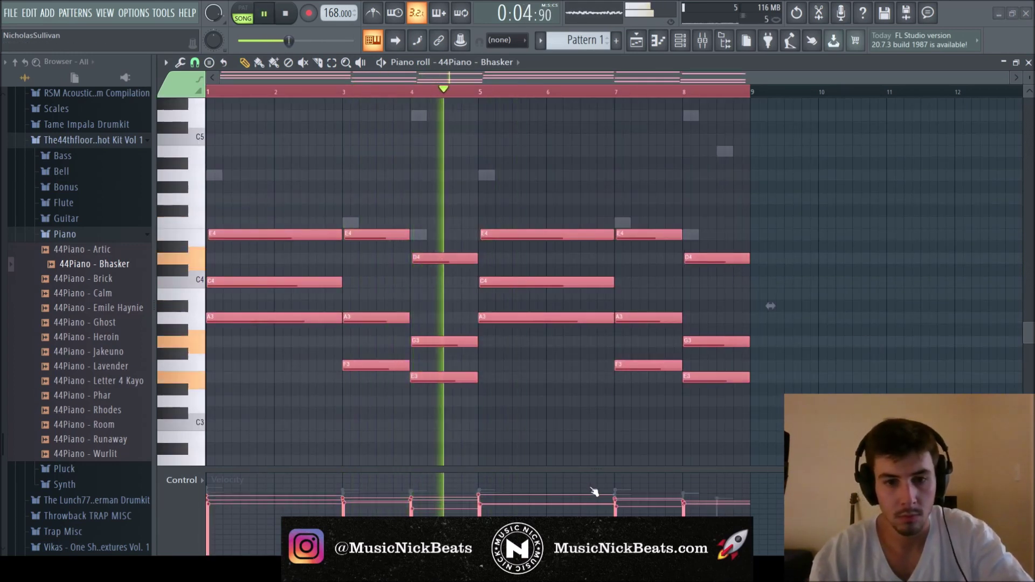
{"action": "left_click", "coordinate": [1029, 63]}
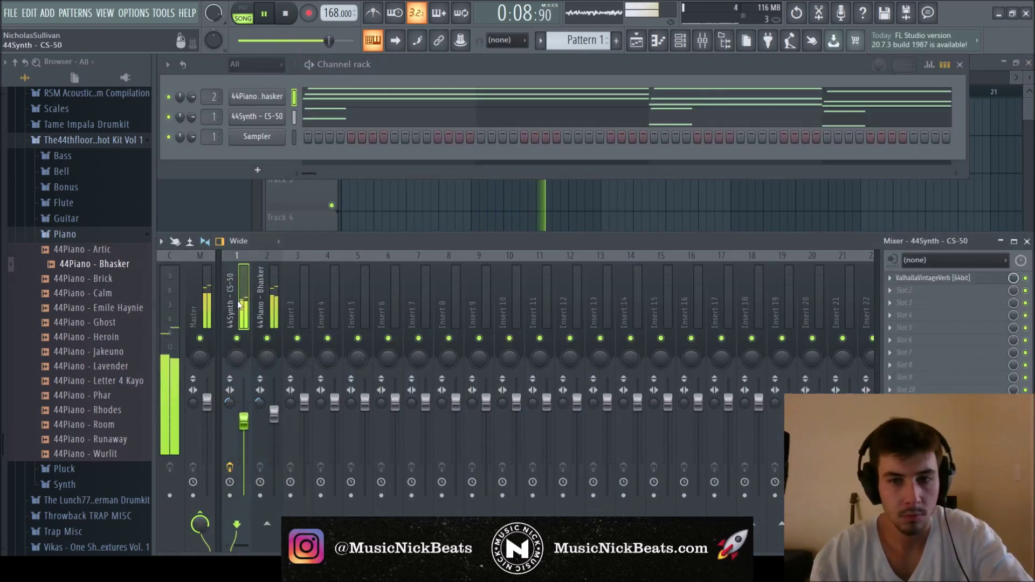
- Open the kit's Guitar folder and audition its one-shots
{"action": "left_click", "coordinate": [62, 233]}
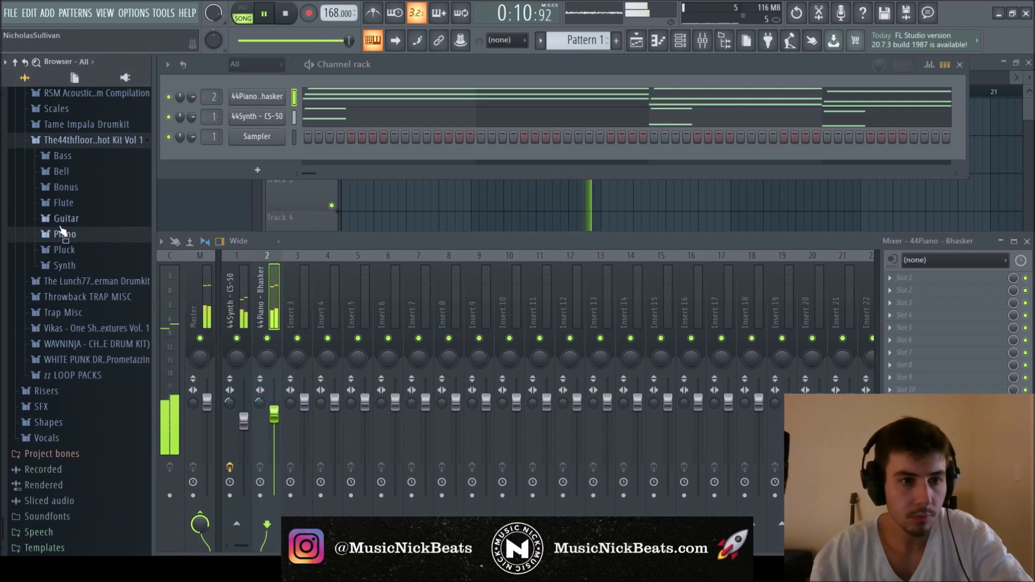
{"action": "left_click", "coordinate": [66, 218]}
{"action": "left_click", "coordinate": [81, 292]}
{"action": "left_click", "coordinate": [87, 306]}
{"action": "left_click", "coordinate": [74, 323]}
{"action": "left_click", "coordinate": [74, 310]}
- Load 44Guitar - Light it up into a new channel and lower the fader of mixer track 3
{"action": "left_click_drag", "start_coordinate": [75, 315], "coordinate": [264, 103]}
{"action": "key", "text": "space"}
{"action": "left_click_drag", "start_coordinate": [306, 405], "coordinate": [313, 425]}
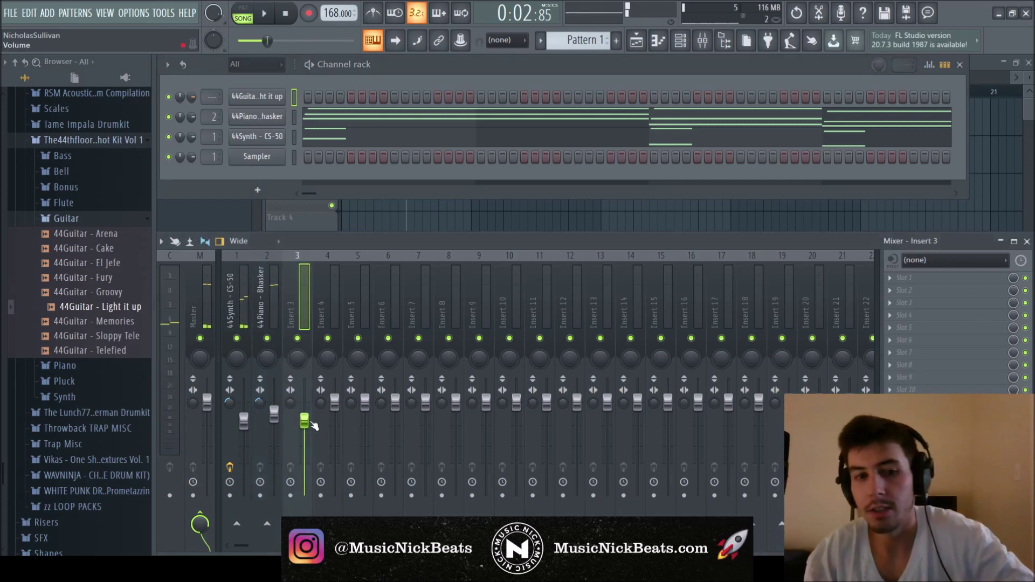
- Link the guitar channel to mixer track 3, normalize its sample without loop points, and enable its volume envelope
{"action": "left_click", "coordinate": [278, 157]}
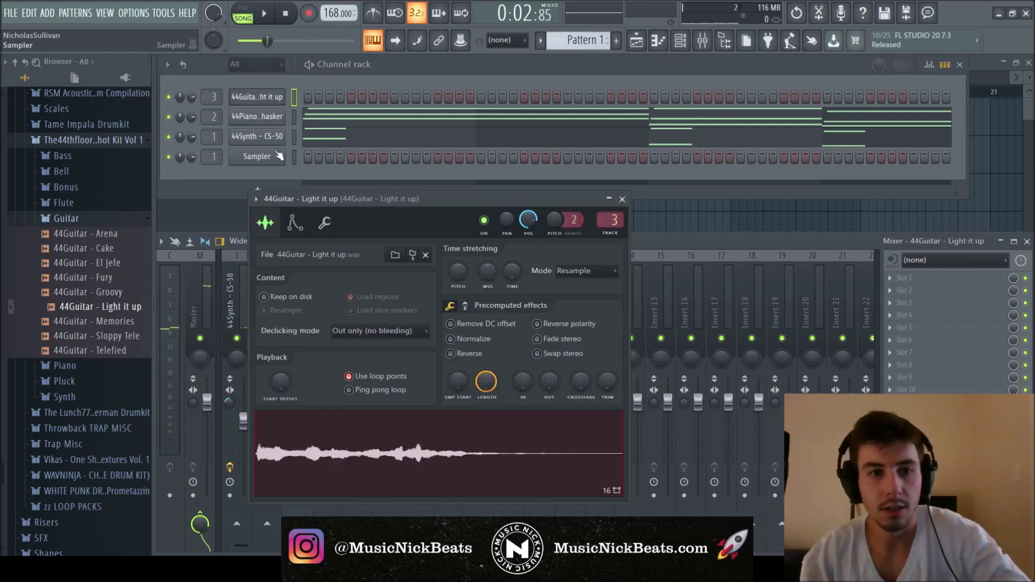
{"action": "left_click", "coordinate": [474, 338]}
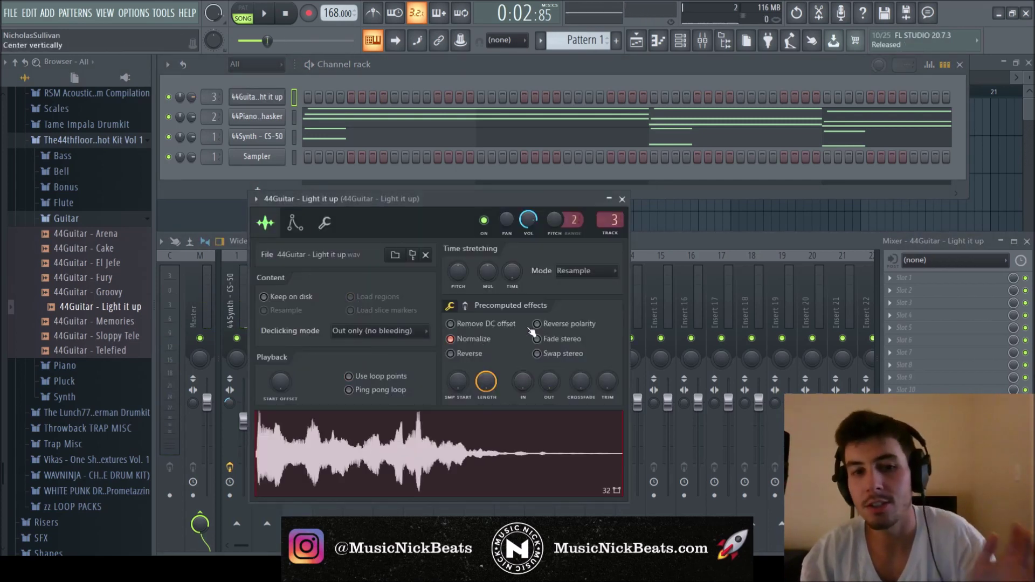
{"action": "left_click", "coordinate": [295, 223]}
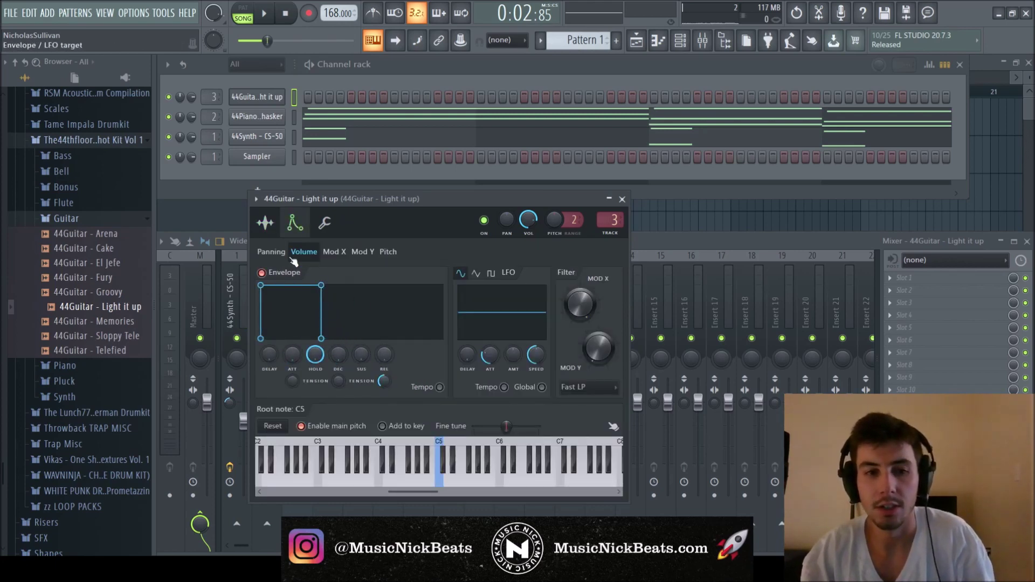
{"action": "left_click", "coordinate": [266, 223]}
{"action": "left_click", "coordinate": [623, 199]}
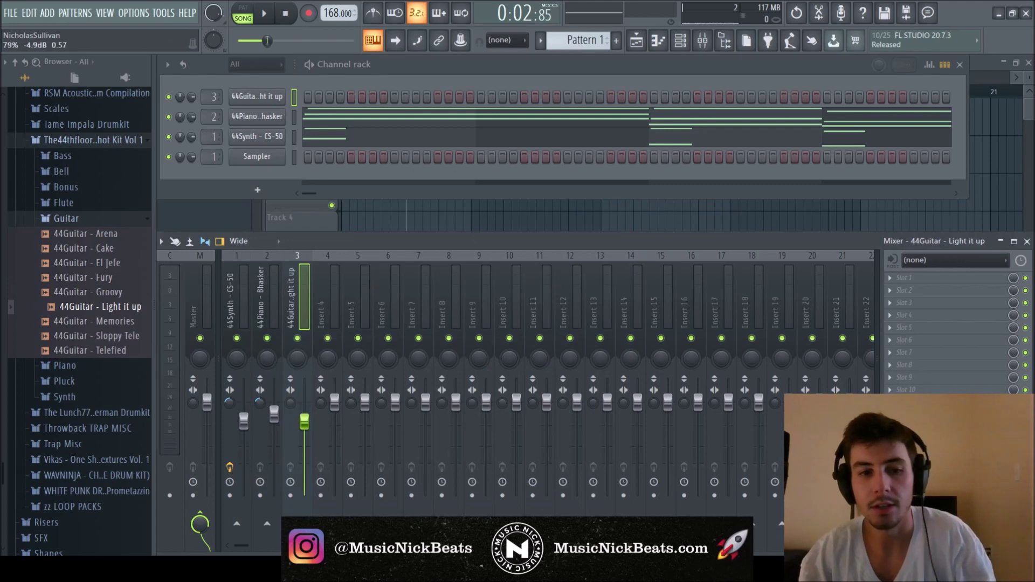
- Open the guitar channel's piano roll and place a one-bar E4 note starting in the middle of bar 1 during playback
{"action": "key", "text": "F7"}
{"action": "key", "text": "space"}
{"action": "key", "text": "space"}
{"action": "left_click", "coordinate": [283, 15]}
{"action": "key", "text": "space"}
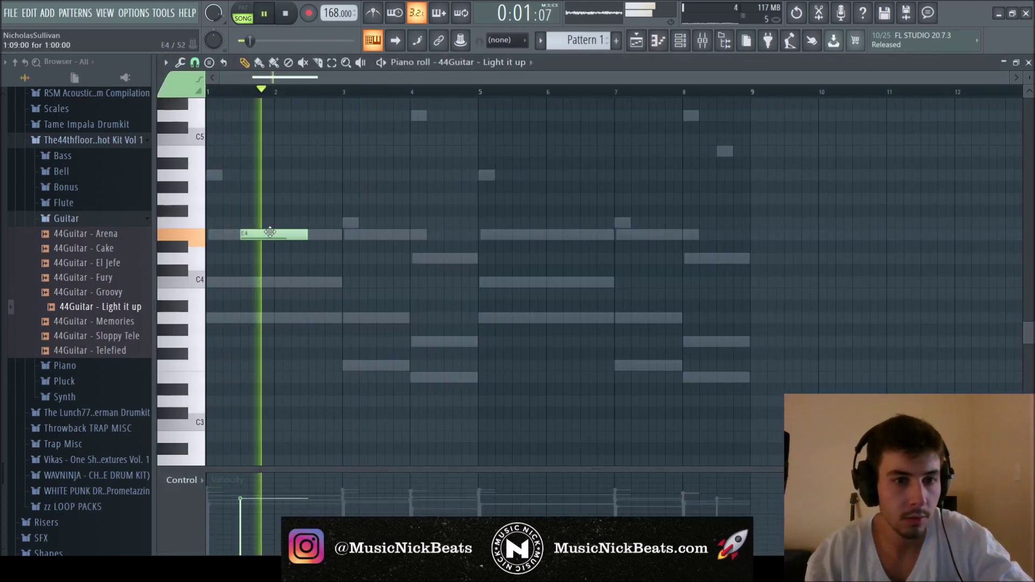
{"action": "left_click", "coordinate": [243, 235]}
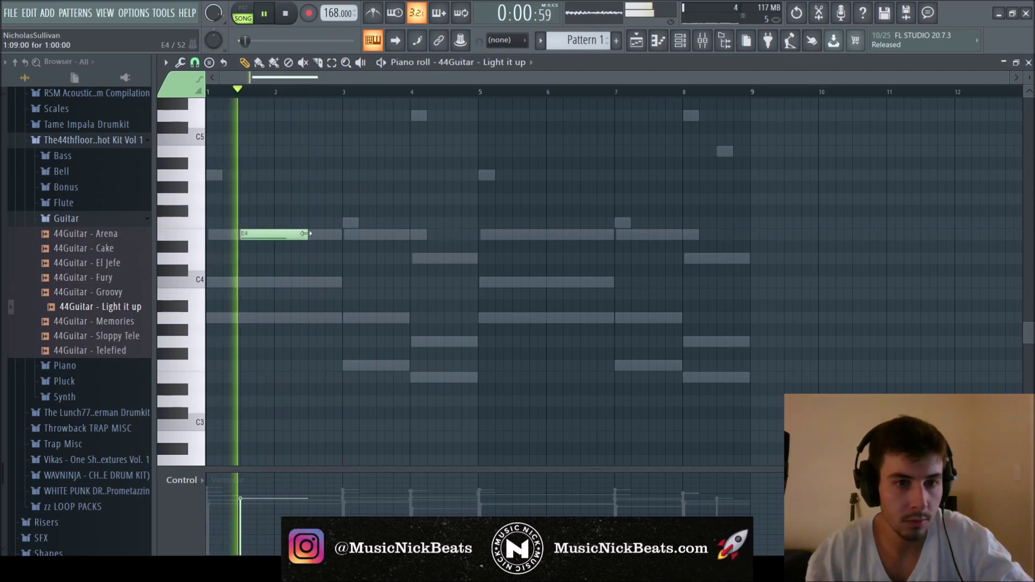
- Try shortening the guitar's E4 to one beat and following it with one-beat G4 and A4 notes
{"action": "left_click_drag", "start_coordinate": [307, 235], "coordinate": [259, 235]}
{"action": "left_click", "coordinate": [264, 198]}
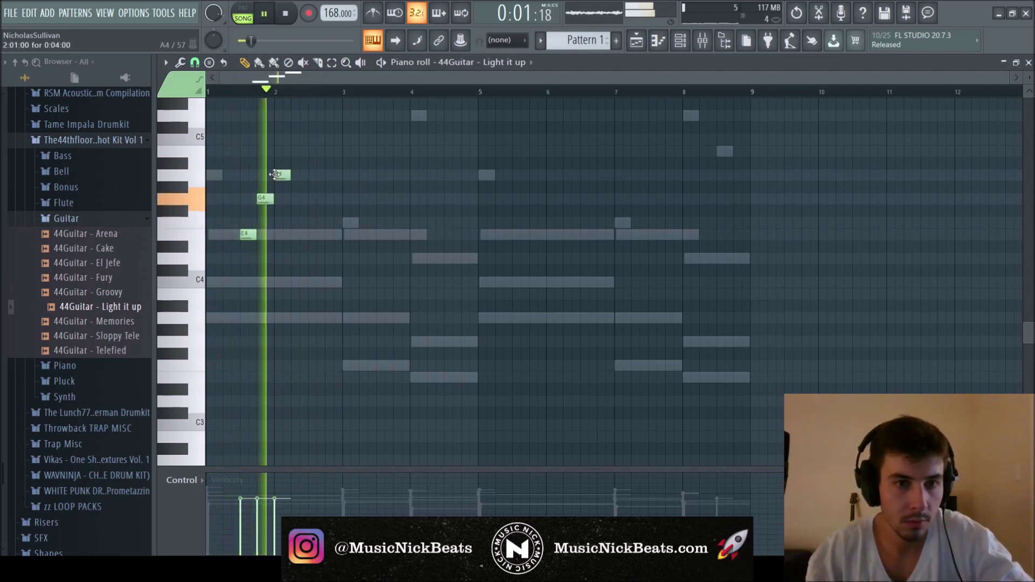
{"action": "left_click", "coordinate": [282, 175]}
{"action": "key", "text": "space"}
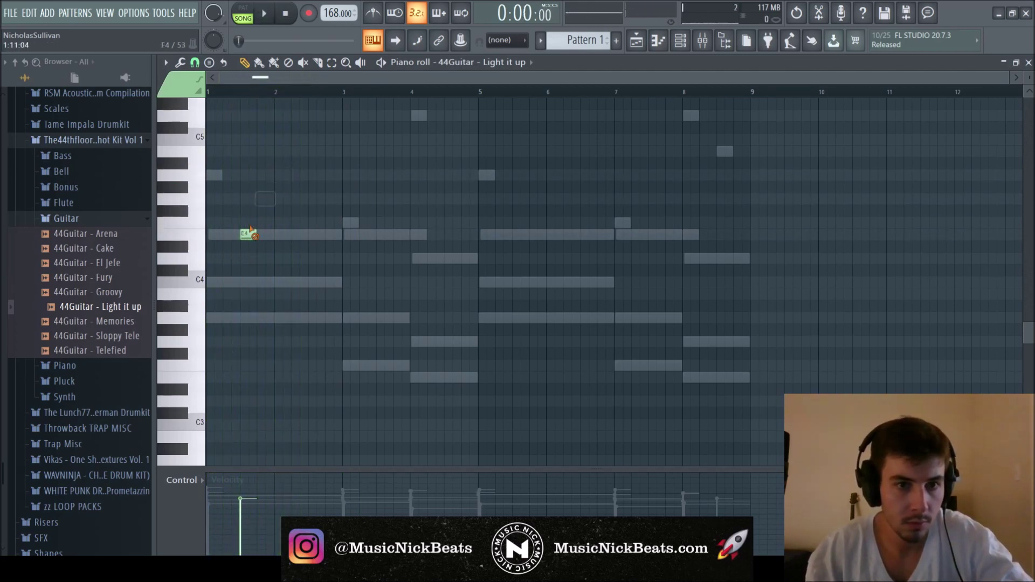
- Write the guitar phrase through bar 4 as E4, C4, A3, C4, D4, G3, A3 and a half-bar C4
{"action": "key", "text": "space"}
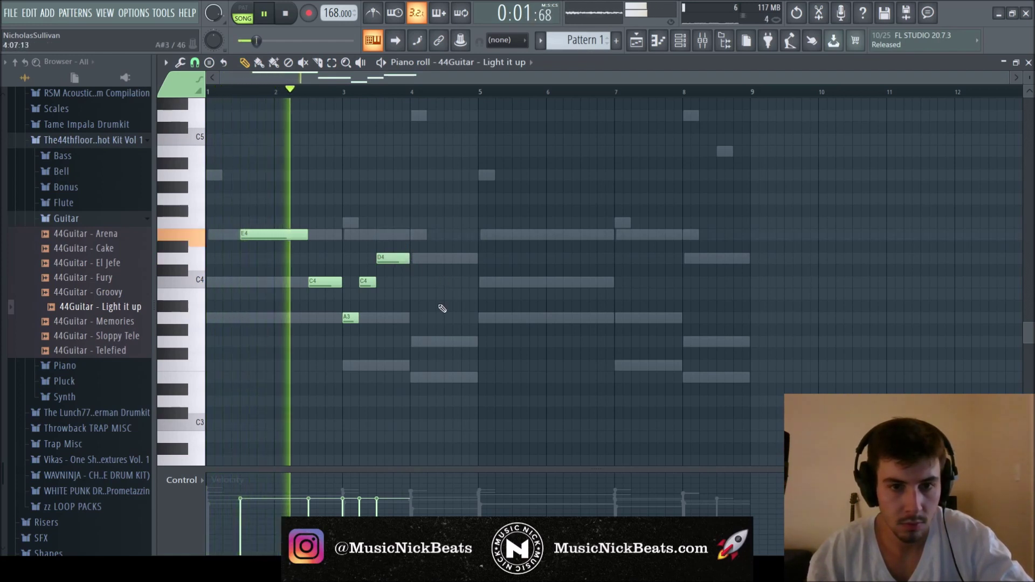
{"action": "left_click", "coordinate": [419, 341]}
{"action": "left_click", "coordinate": [435, 317]}
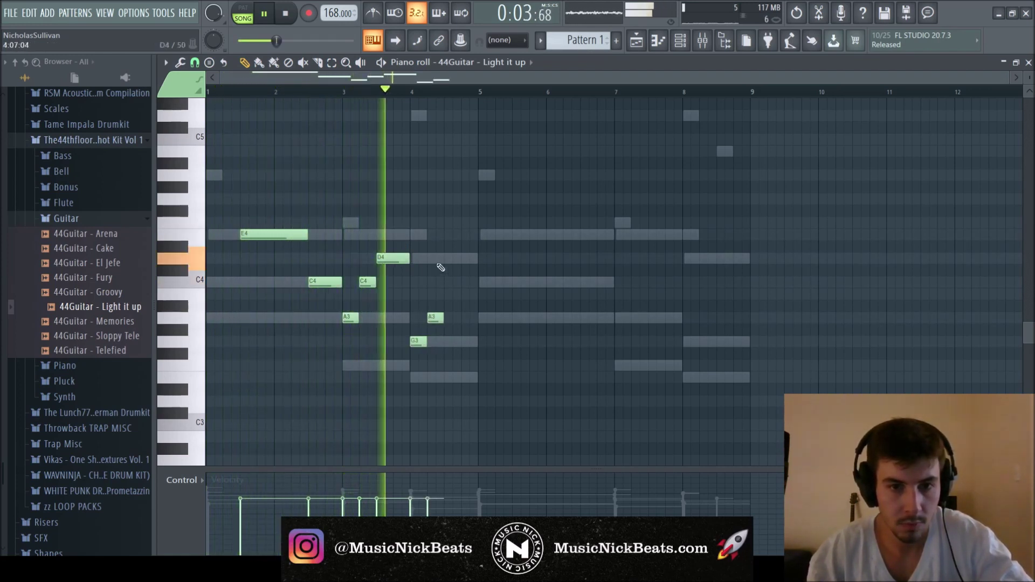
{"action": "left_click", "coordinate": [452, 258]}
{"action": "key", "text": "space"}
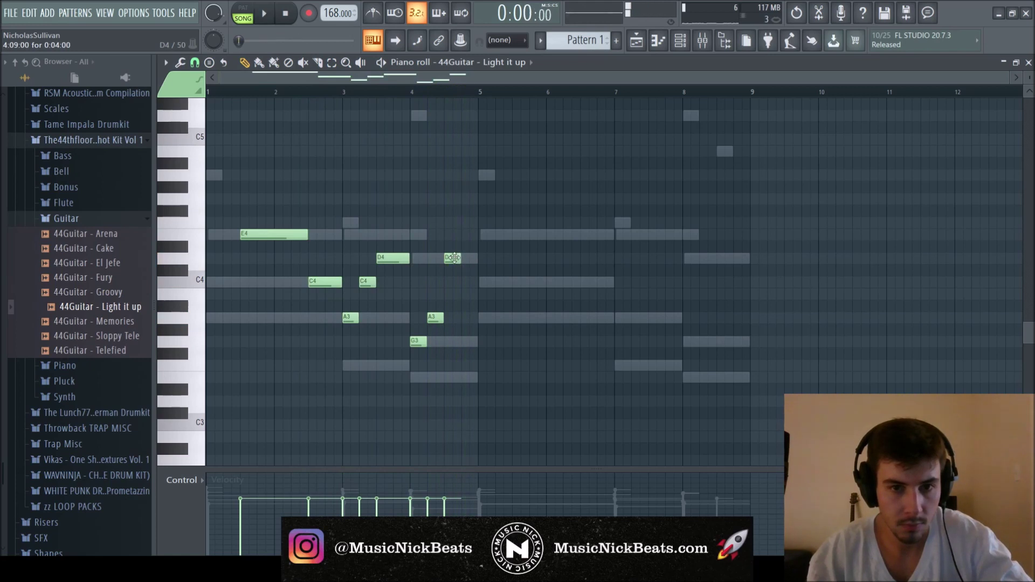
{"action": "key", "text": "space"}
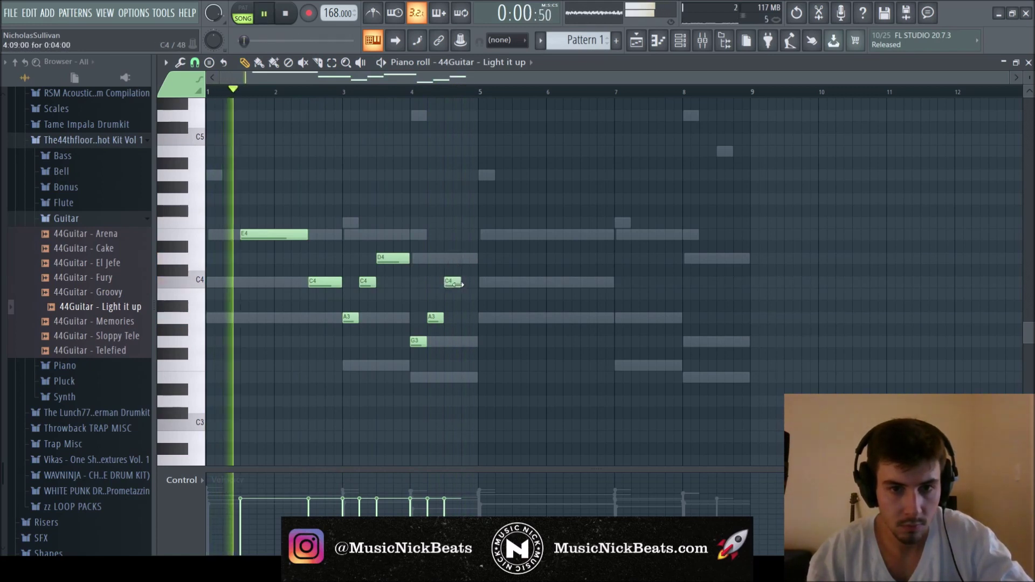
{"action": "left_click_drag", "start_coordinate": [460, 282], "coordinate": [477, 283]}
- Raise the guitar melody an octave, extend it through bar 8, and end bars 4 and 8 on B4 and D5
{"action": "key", "text": "ctrl+Up"}
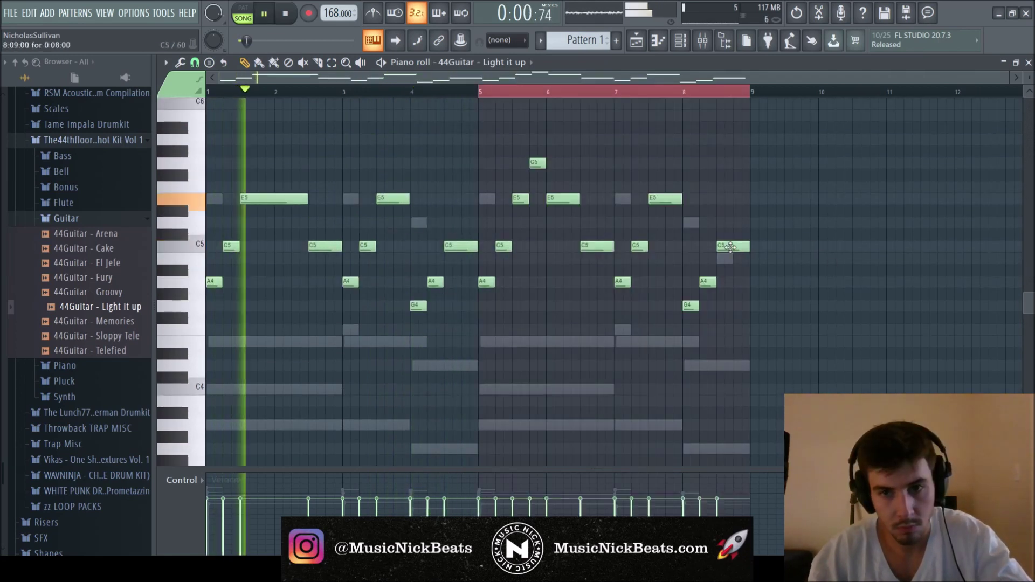
{"action": "left_click_drag", "start_coordinate": [729, 246], "coordinate": [729, 222]}
{"action": "left_click_drag", "start_coordinate": [451, 242], "coordinate": [452, 218]}
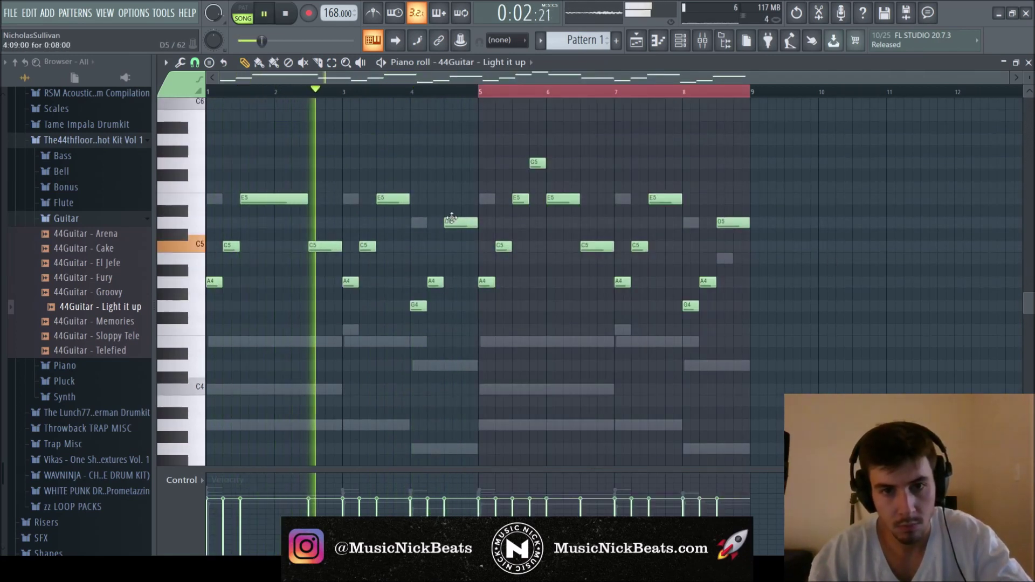
{"action": "left_click", "coordinate": [440, 282]}
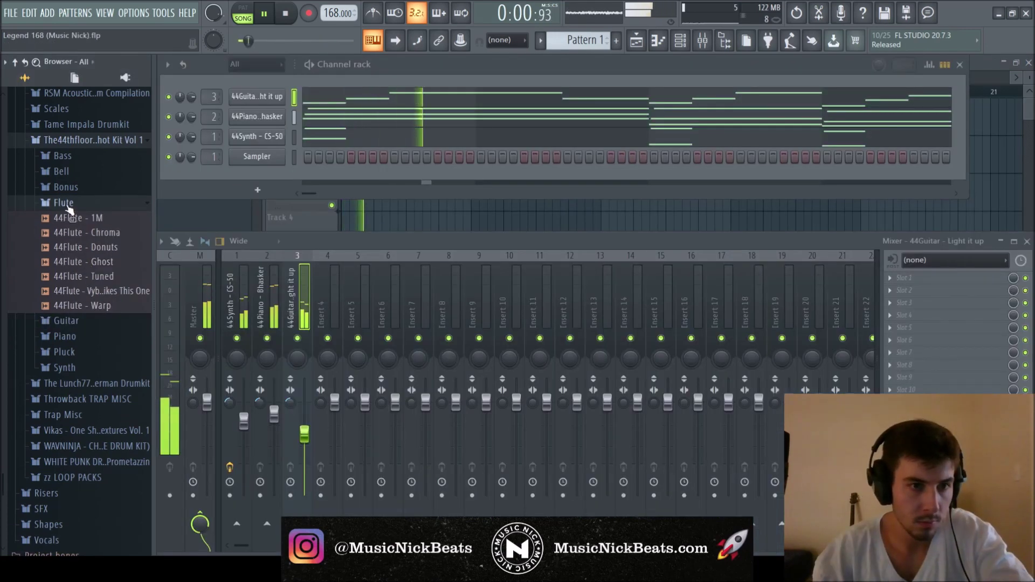
- Open the kit's Pluck folder and audition one-shots such as 44Pluck - Dream, East and Flush against the loop
{"action": "left_click", "coordinate": [64, 204]}
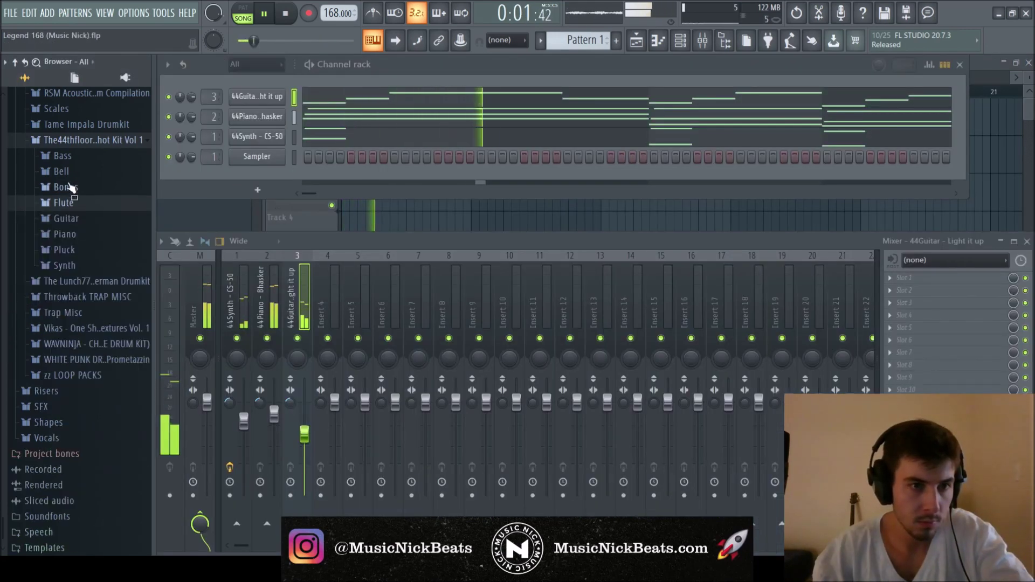
{"action": "left_click", "coordinate": [64, 249]}
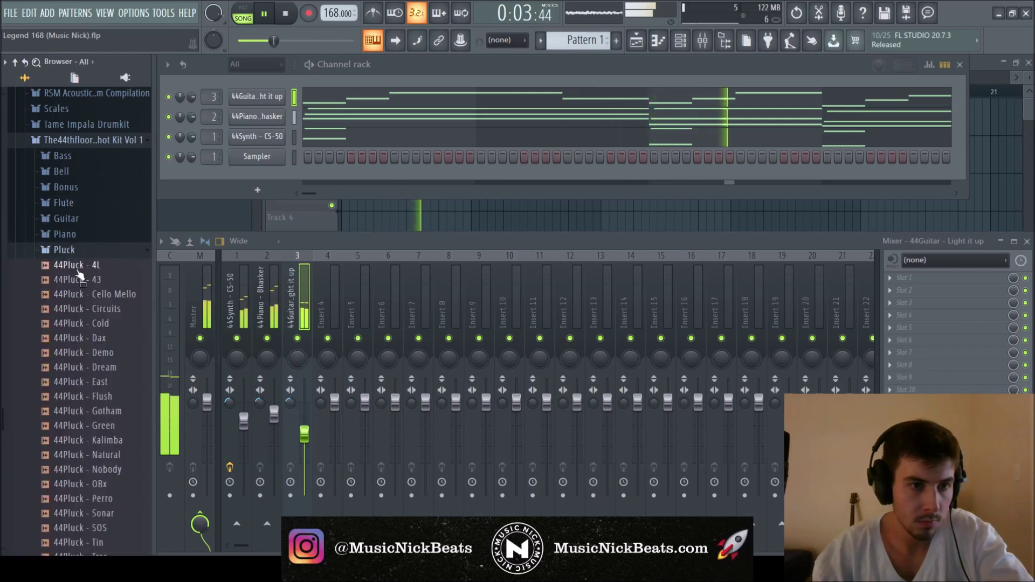
{"action": "scroll", "coordinate": [70, 269], "scroll_direction": "down", "scroll_amount": 3}
{"action": "left_click", "coordinate": [75, 279]}
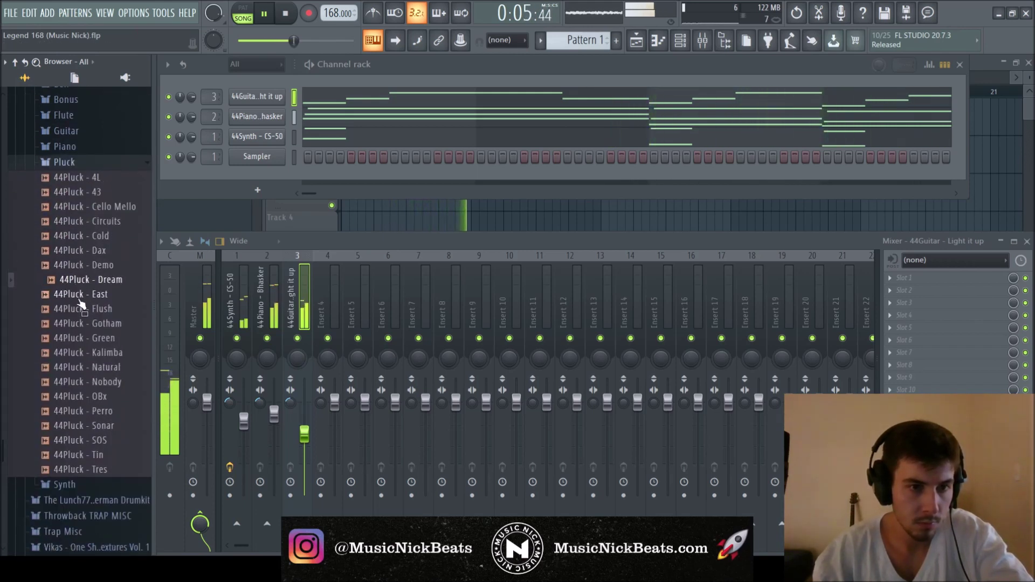
{"action": "left_click", "coordinate": [78, 294]}
{"action": "left_click", "coordinate": [79, 308]}
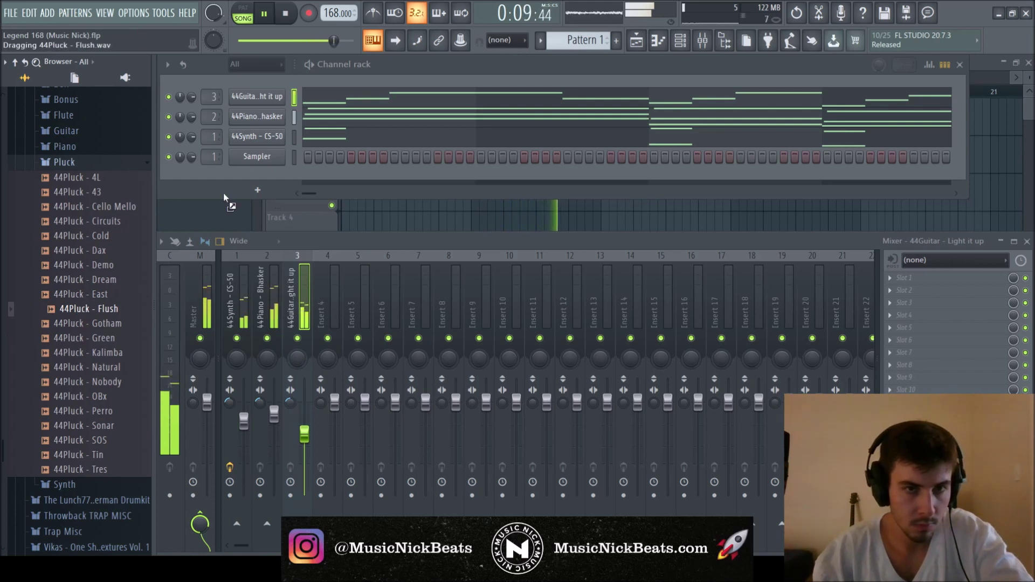
- Load 44Pluck - Flush into a new channel routed to mixer track 4 and lower that track's fader
{"action": "left_click_drag", "start_coordinate": [245, 75], "coordinate": [247, 81]}
{"action": "key", "text": "space"}
{"action": "left_click_drag", "start_coordinate": [335, 401], "coordinate": [334, 414]}
{"action": "key", "text": "ctrl+l"}
- Normalize the pluck sample with loop points off and enable its volume envelope
{"action": "left_click", "coordinate": [274, 100]}
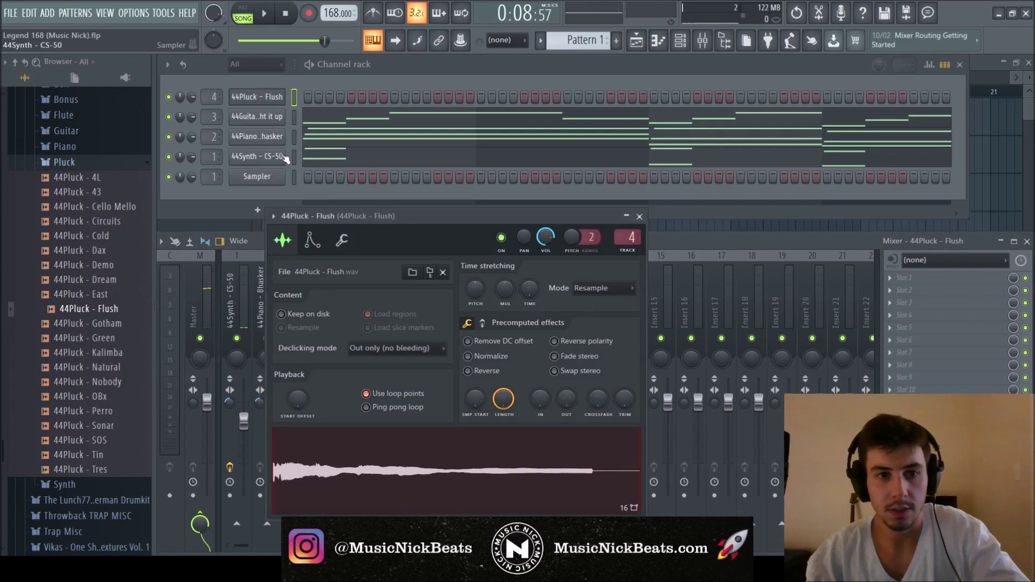
{"action": "left_click", "coordinate": [468, 356]}
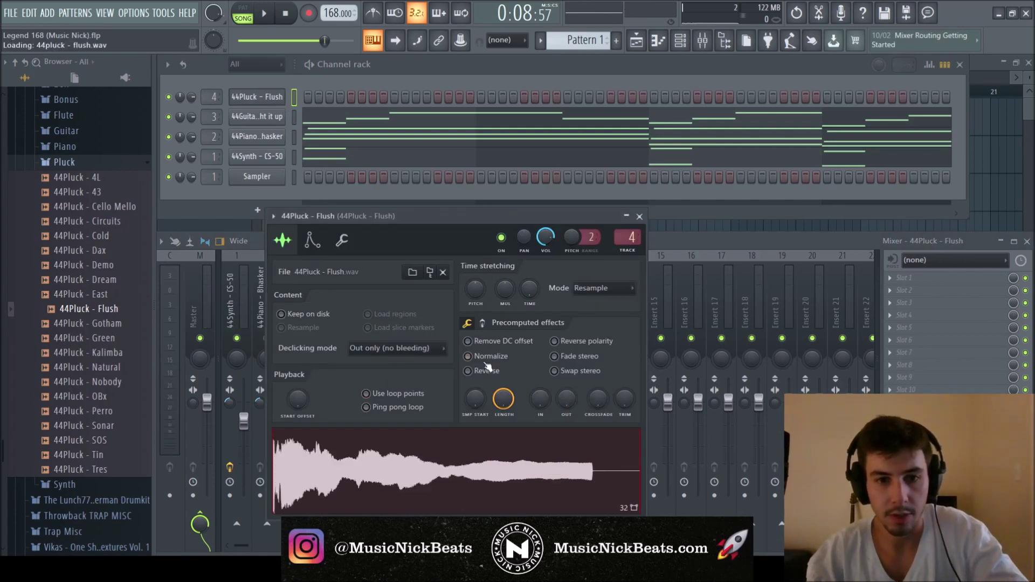
{"action": "left_click", "coordinate": [312, 240]}
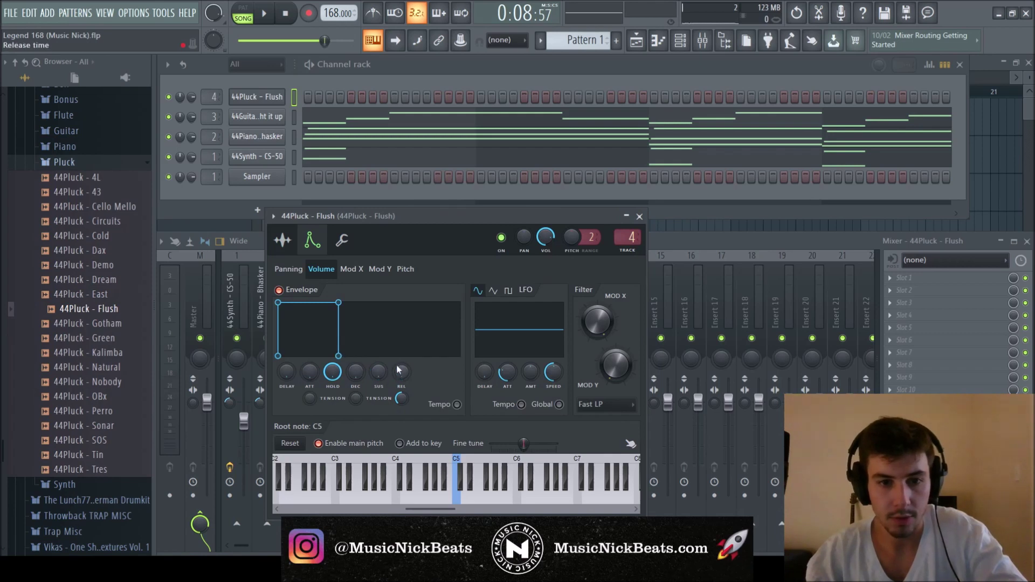
{"action": "left_click", "coordinate": [638, 216]}
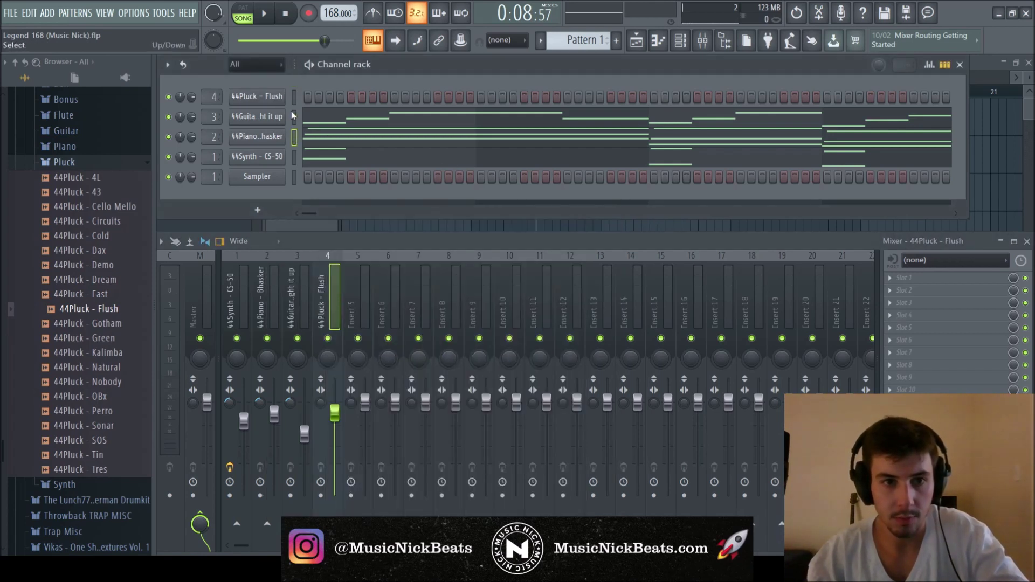
- Copy the piano chords into the 44Pluck - Flush channel, play them soloed, and check the notes in the piano roll
{"action": "key", "text": "space"}
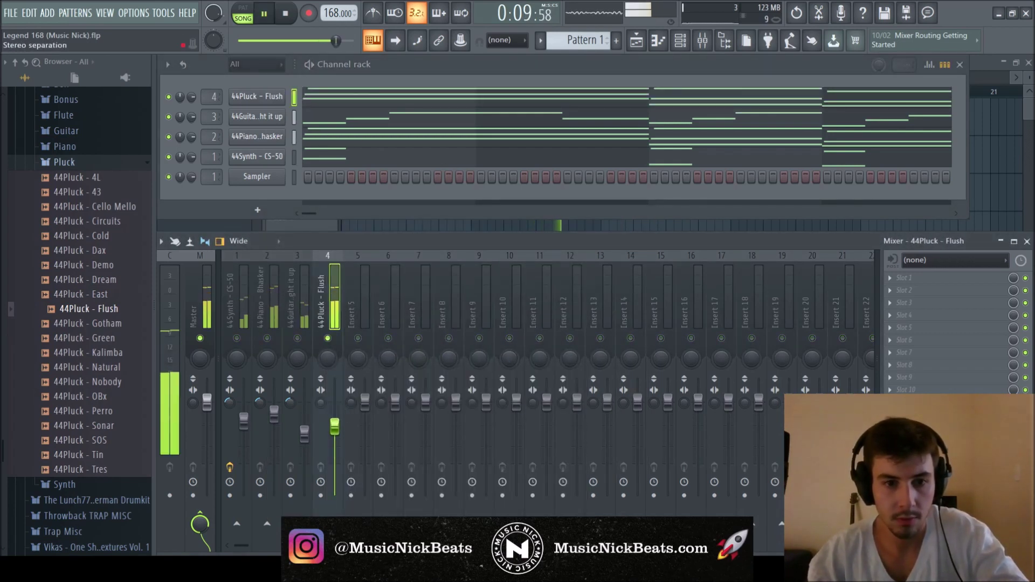
{"action": "left_click", "coordinate": [346, 94]}
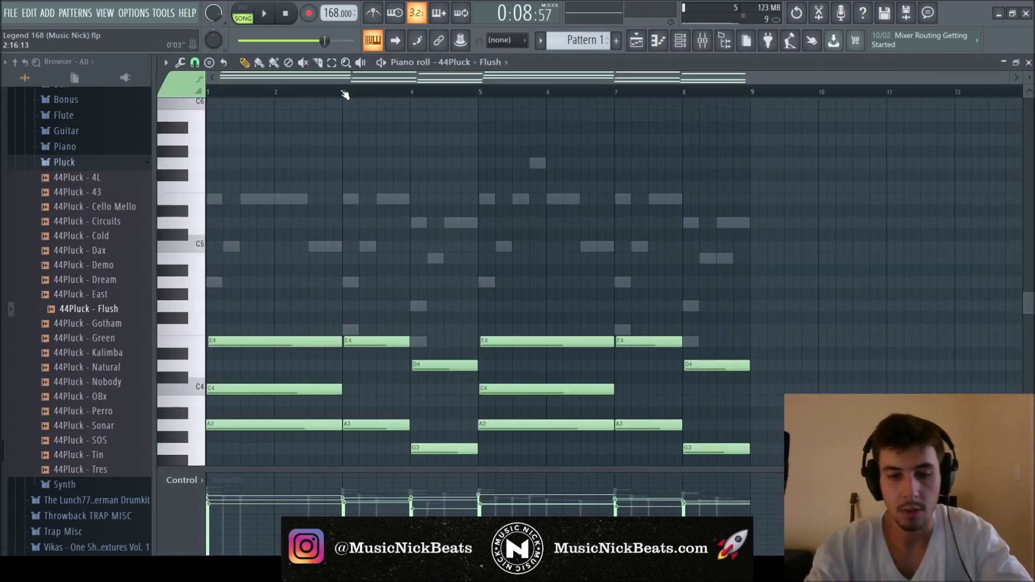
{"action": "left_click", "coordinate": [1028, 63]}
- Enable loop points with a raised crossfade on the pluck sample, and unsolo mixer track 4 with its fader lowered
{"action": "left_click", "coordinate": [258, 98]}
{"action": "left_click", "coordinate": [282, 240]}
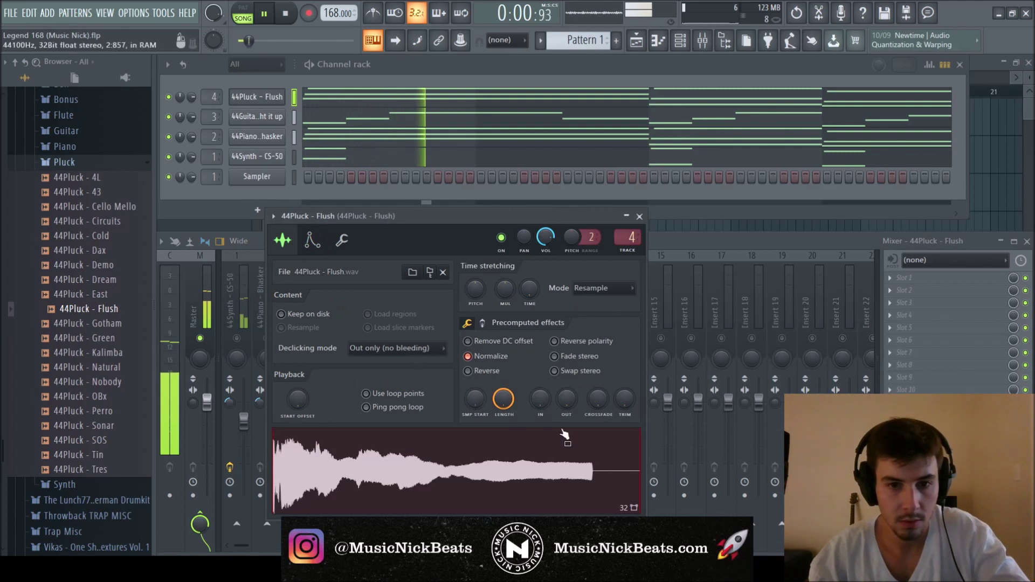
{"action": "left_click_drag", "start_coordinate": [595, 404], "coordinate": [593, 302]}
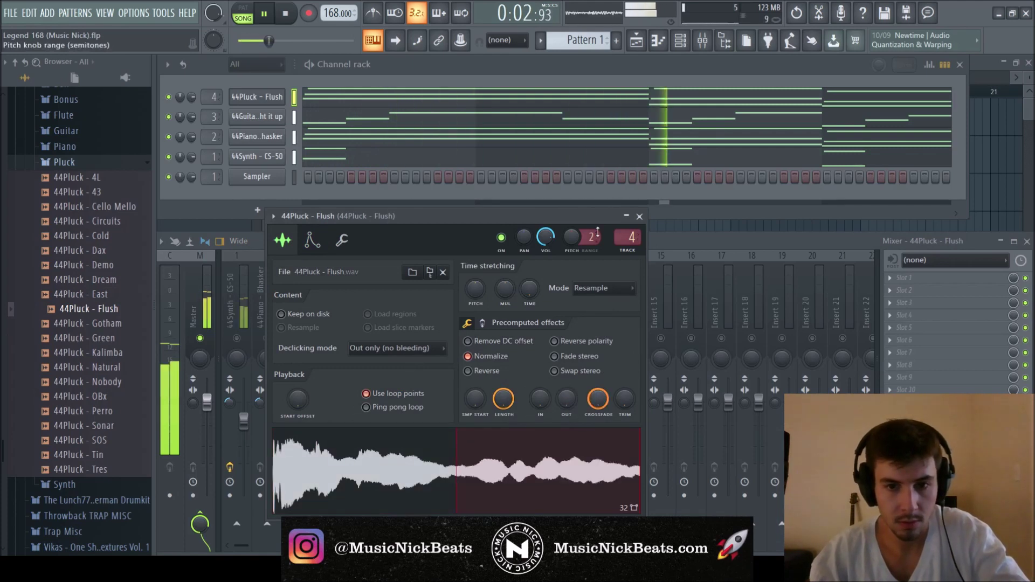
{"action": "left_click", "coordinate": [640, 217]}
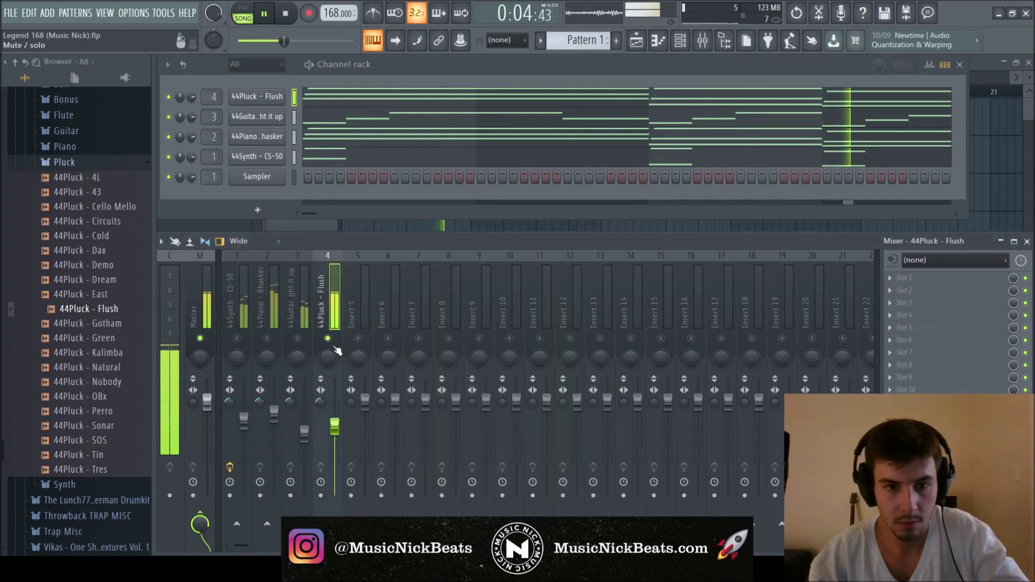
{"action": "right_click", "coordinate": [332, 343]}
{"action": "left_click_drag", "start_coordinate": [335, 427], "coordinate": [335, 441]}
- Open the accents folder of the Based1 Drumify One Shots pack and audition its samples against the loop
{"action": "scroll", "coordinate": [70, 324], "scroll_direction": "up", "scroll_amount": 4}
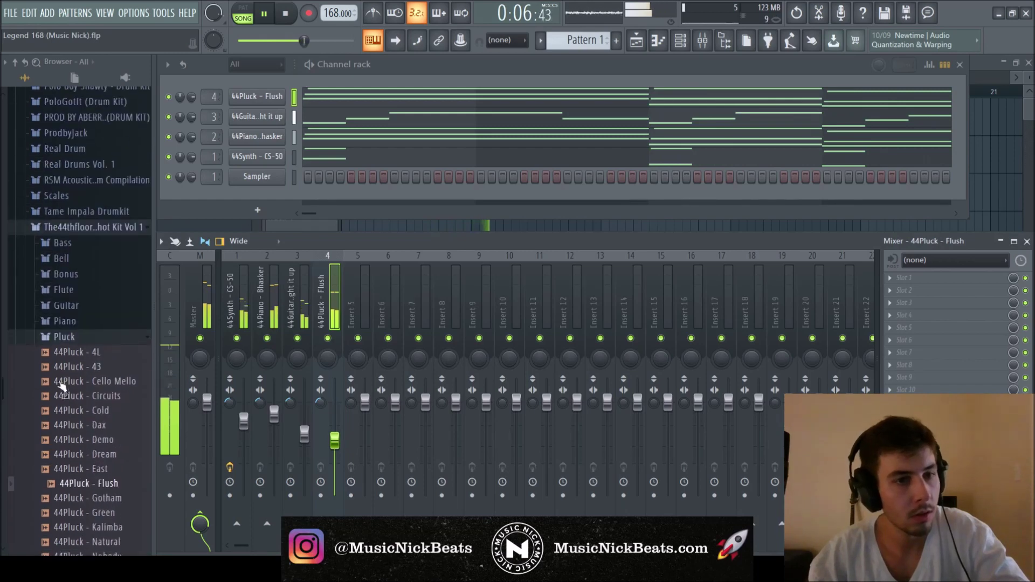
{"action": "left_click", "coordinate": [64, 337]}
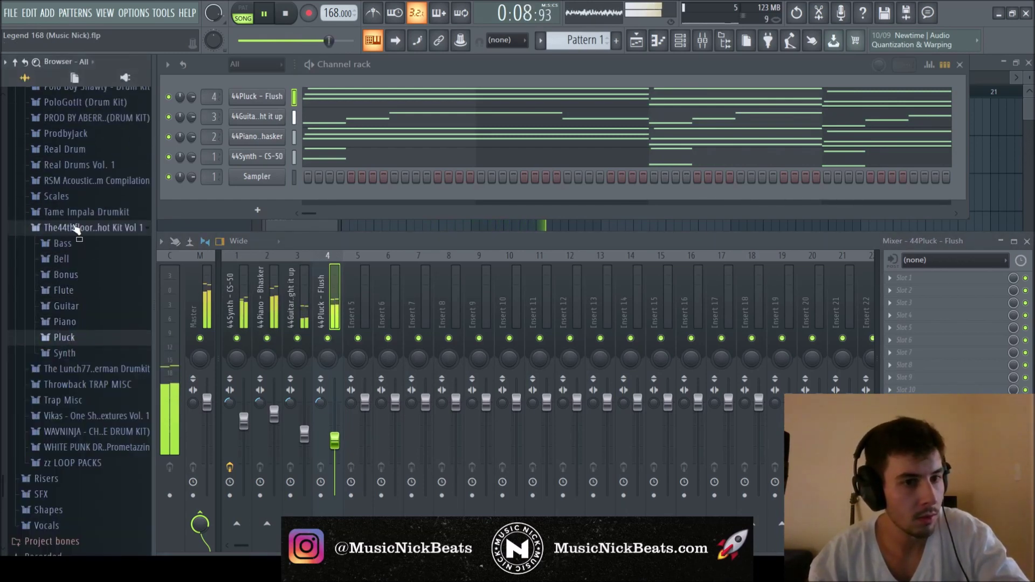
{"action": "scroll", "coordinate": [77, 232], "scroll_direction": "up", "scroll_amount": 10}
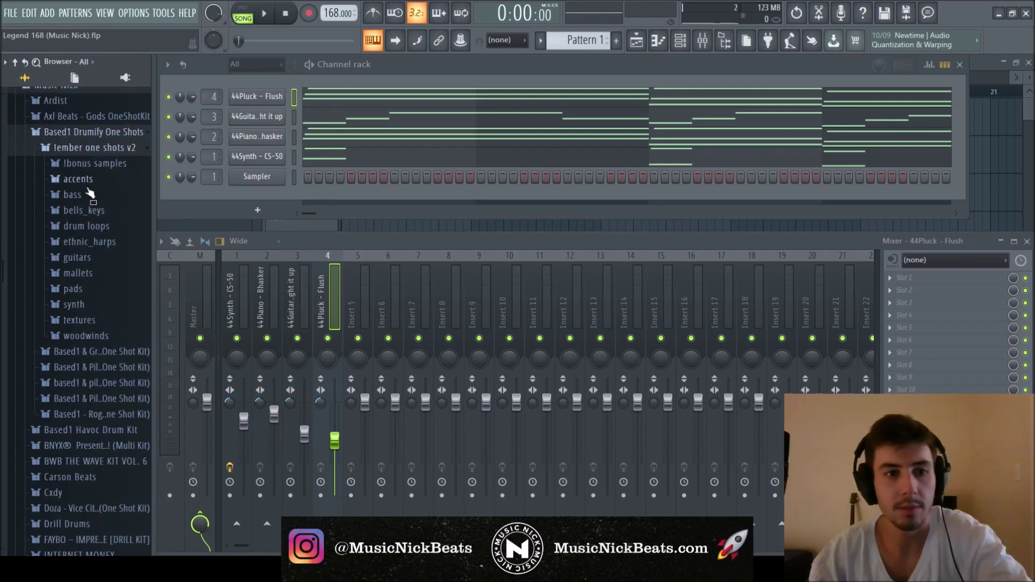
{"action": "left_click", "coordinate": [88, 182]}
{"action": "scroll", "coordinate": [86, 188], "scroll_direction": "down", "scroll_amount": 3}
{"action": "key", "text": "space"}
{"action": "left_click", "coordinate": [89, 200]}
{"action": "left_click", "coordinate": [88, 215]}
- Load grab - accent into a new channel and place one hit on step 25, the third beat of bar 2
{"action": "left_click_drag", "start_coordinate": [94, 215], "coordinate": [234, 81]}
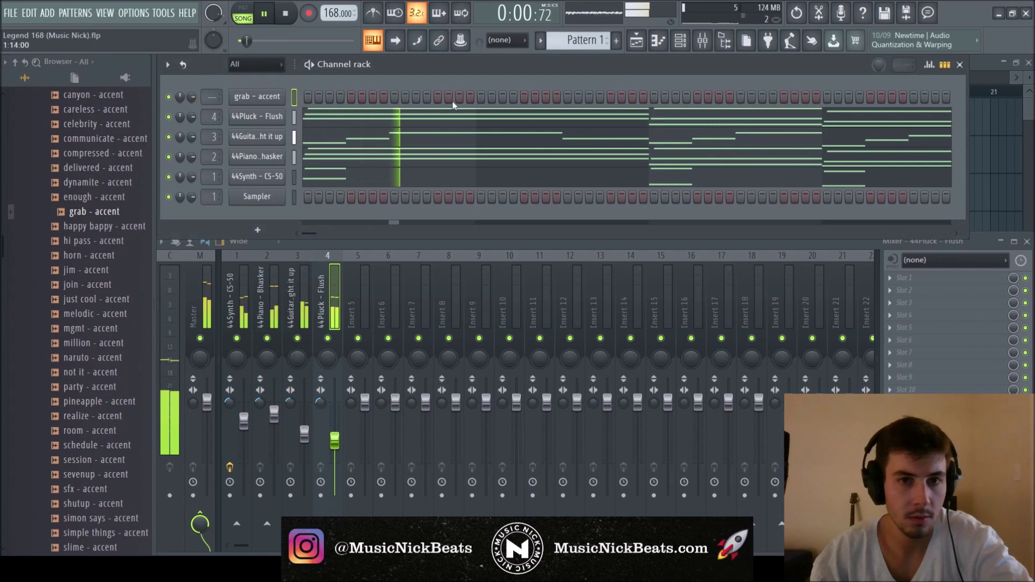
{"action": "left_click", "coordinate": [567, 97]}
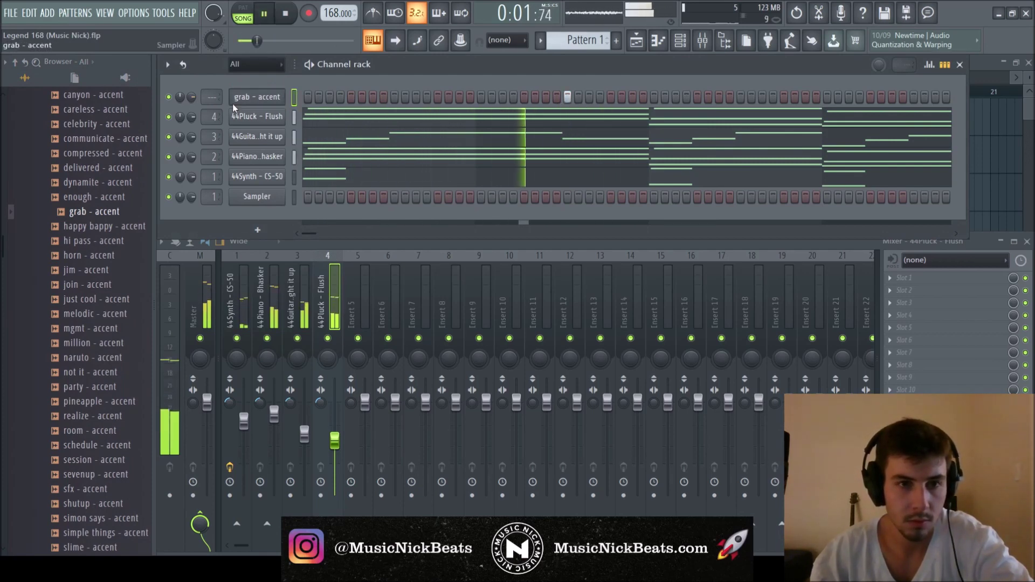
- Route the grab - accent channel to mixer track 5, insert EffectRack on it, and add EchoBoy to the rack
{"action": "key", "text": "F7"}
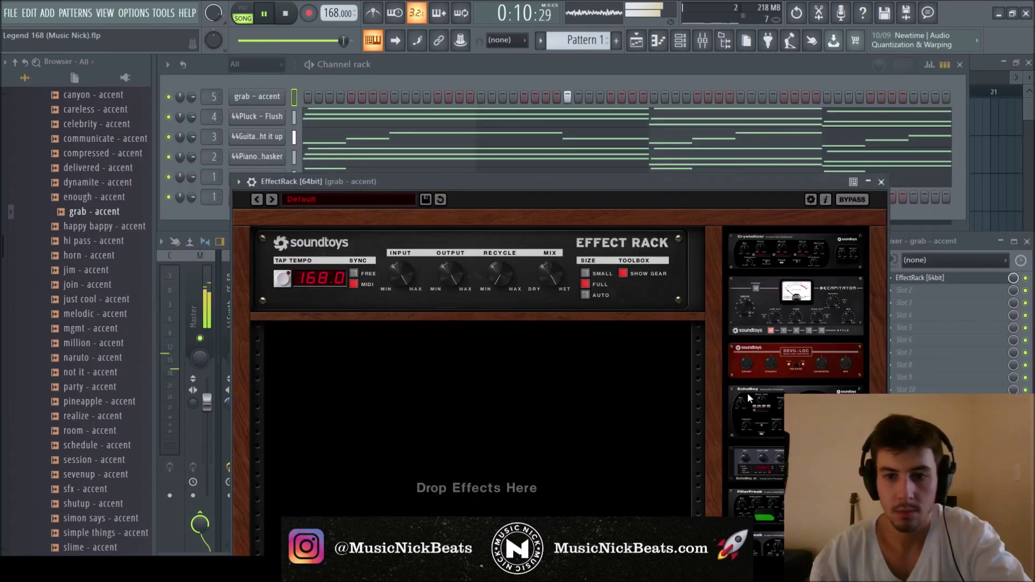
{"action": "left_click_drag", "start_coordinate": [748, 398], "coordinate": [502, 366]}
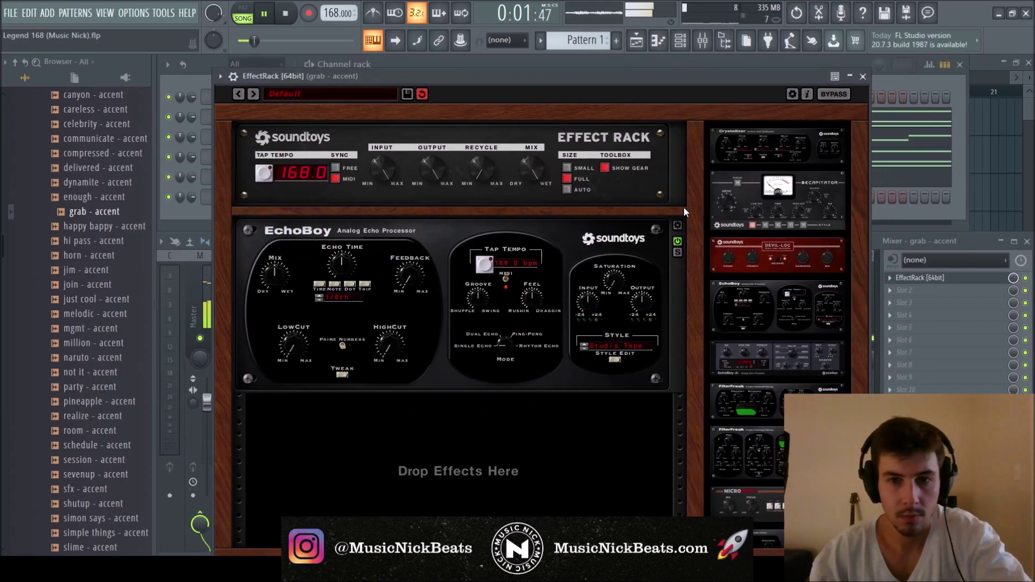
- Load the Ambients Echoes preset from Reverbs & Spaces in the grab - accent track's EchoBoy and close the rack
{"action": "left_click", "coordinate": [678, 226]}
{"action": "left_click", "coordinate": [339, 396]}
{"action": "mouse_move", "coordinate": [334, 268]}
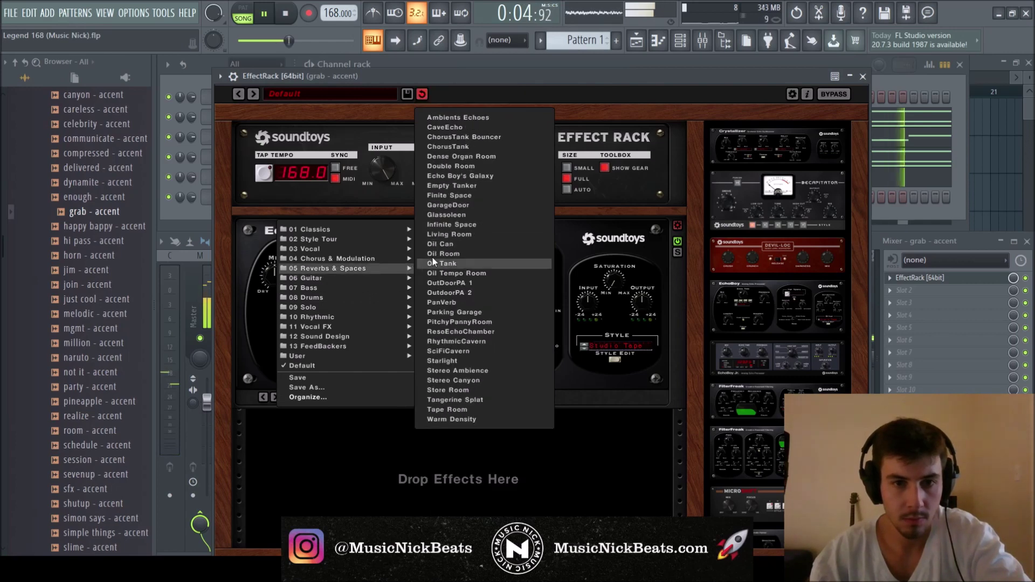
{"action": "left_click", "coordinate": [463, 118]}
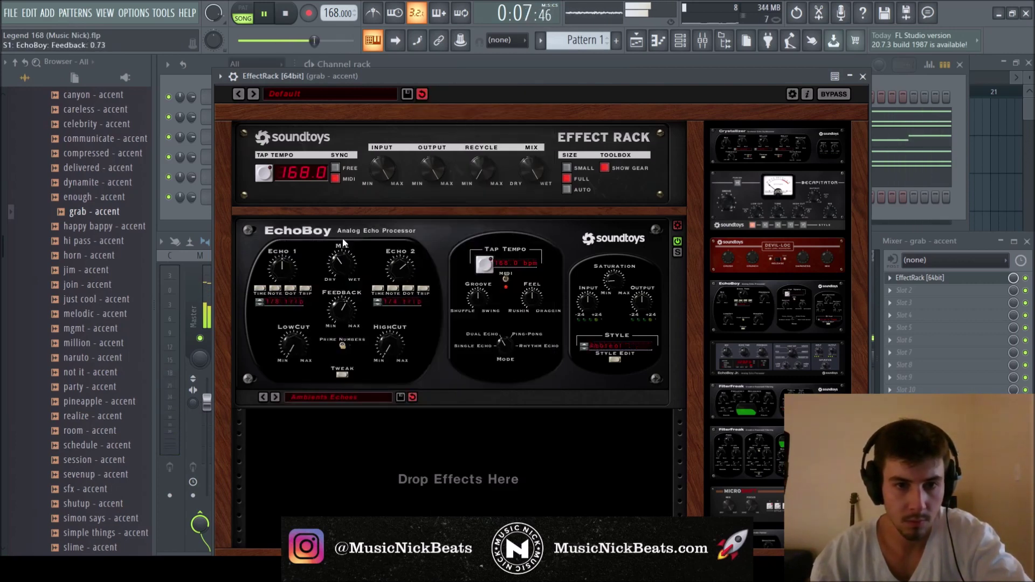
{"action": "left_click", "coordinate": [862, 76]}
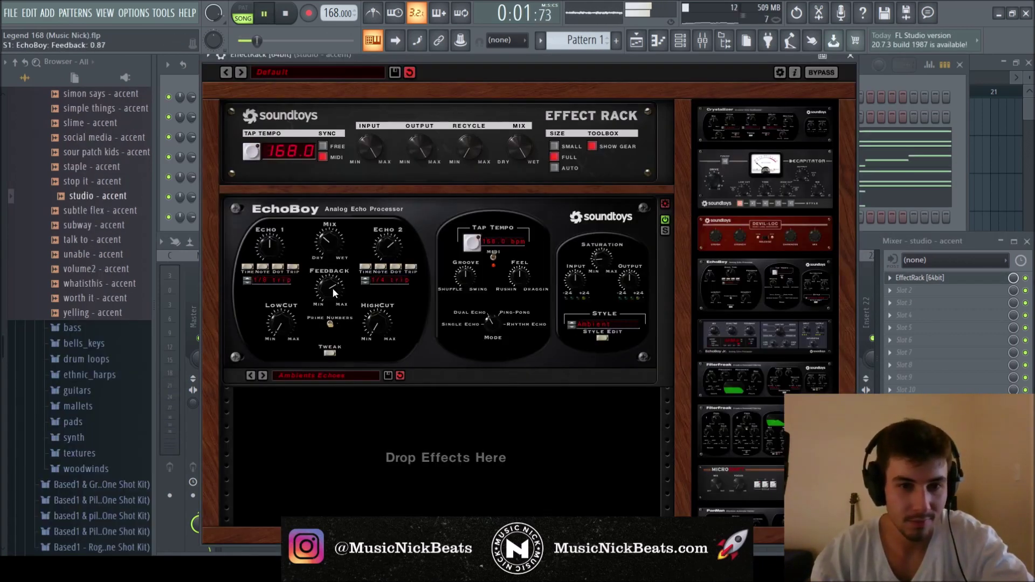
- Close the studio - accent effect rack and shape the track's Fruity parametric EQ 2 with a raised, steeper low cut
{"action": "left_click", "coordinate": [850, 57]}
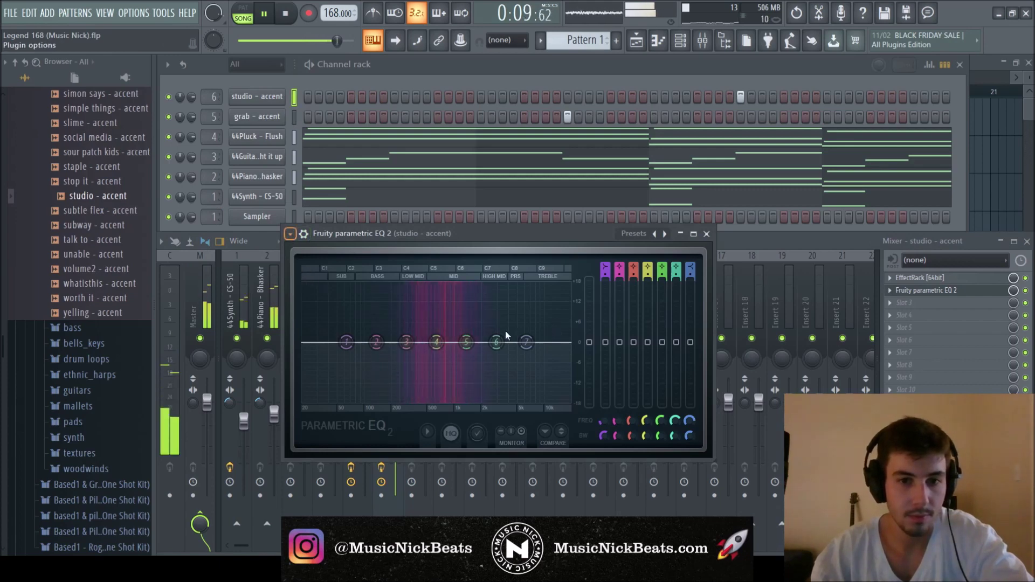
{"action": "left_click", "coordinate": [665, 234]}
{"action": "scroll", "coordinate": [309, 344], "scroll_direction": "up", "scroll_amount": 5}
{"action": "left_click_drag", "start_coordinate": [309, 344], "coordinate": [383, 343]}
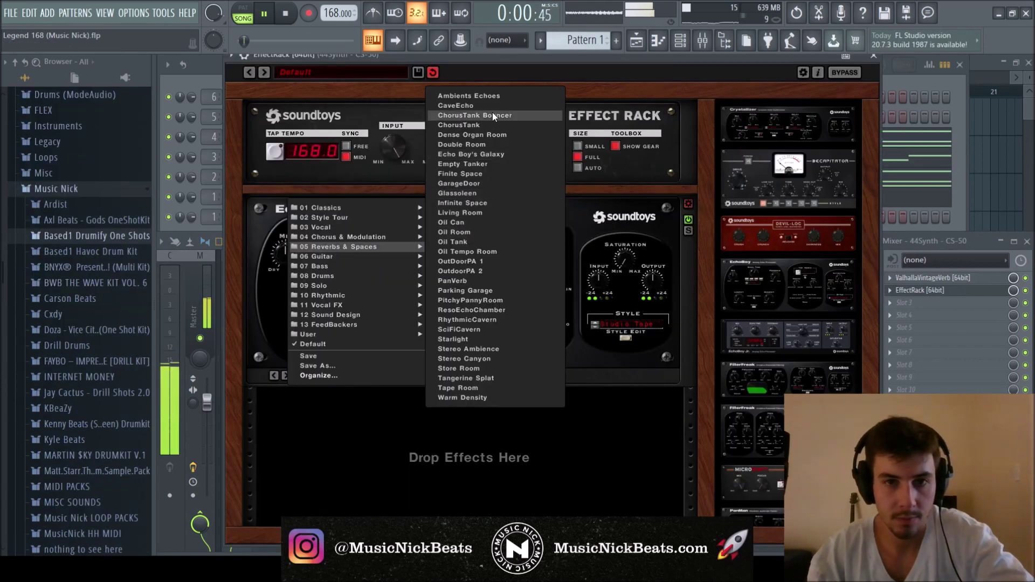
- Load the Ambients Echoes preset in the 44Synth - CS-50 track's EchoBoy, reduce its feedback and set the mix to 17%
{"action": "left_click", "coordinate": [493, 117]}
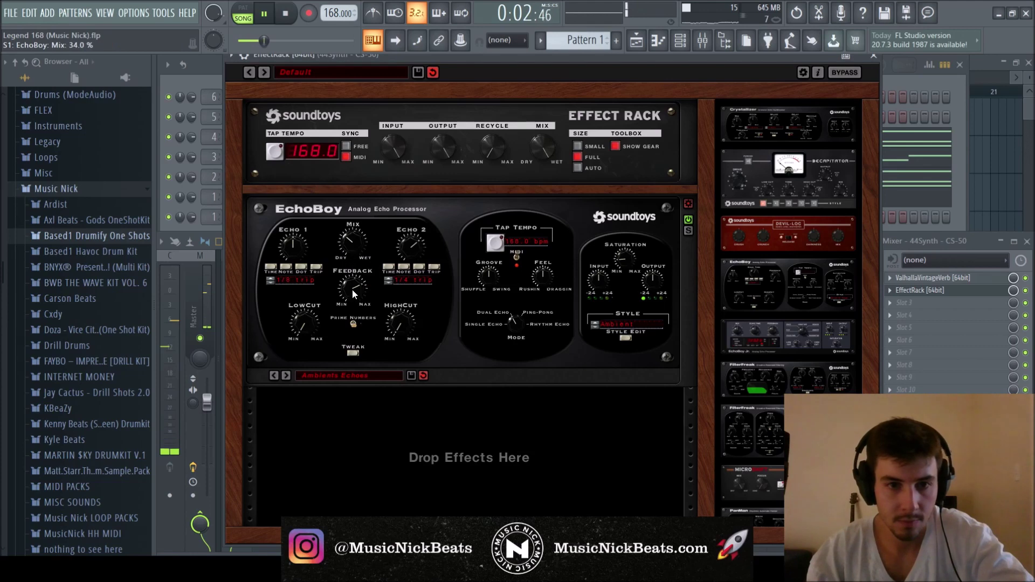
{"action": "left_click_drag", "start_coordinate": [353, 288], "coordinate": [352, 299]}
{"action": "left_click_drag", "start_coordinate": [345, 241], "coordinate": [346, 268]}
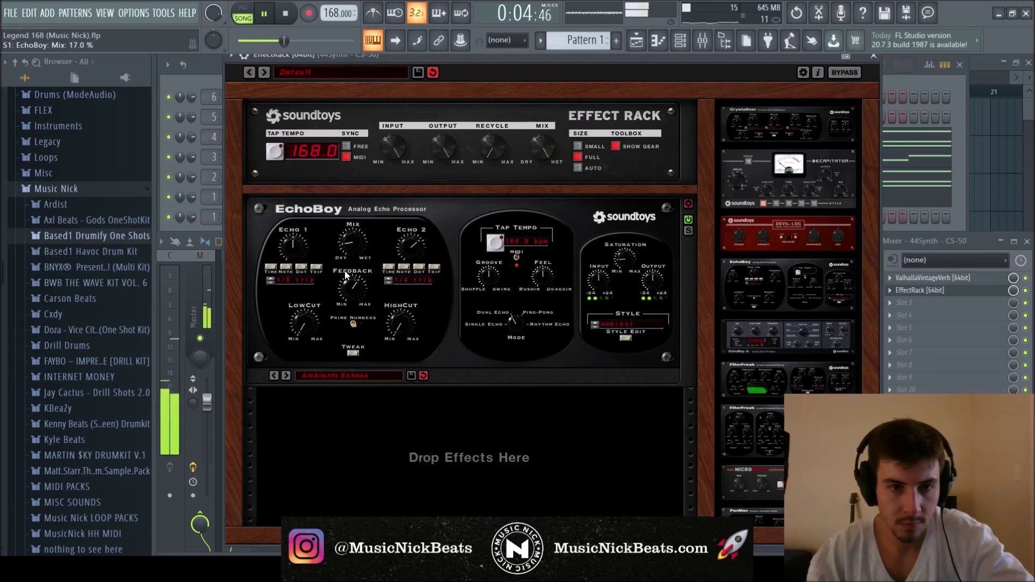
{"action": "left_click", "coordinate": [874, 57]}
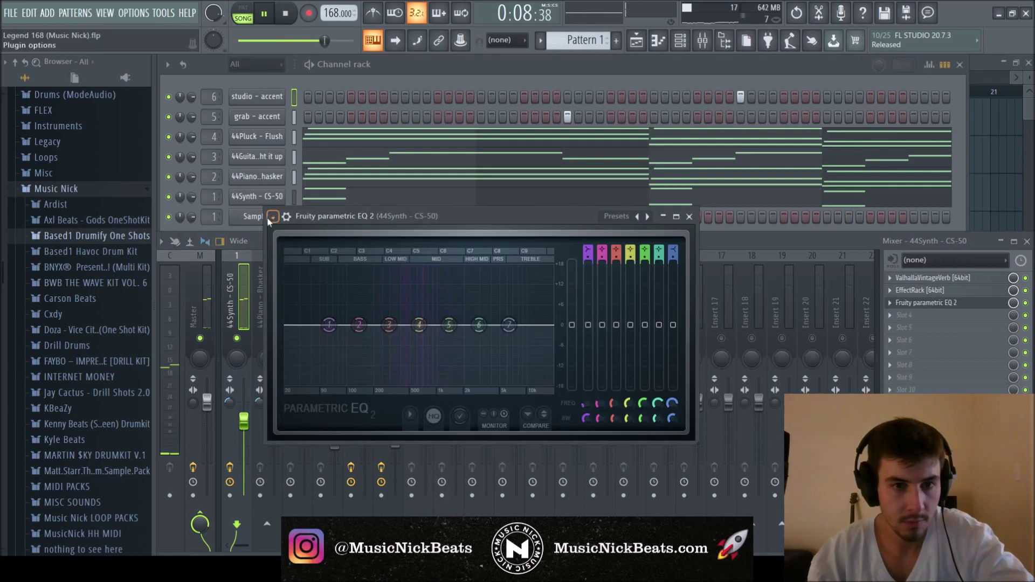
- Apply the 30Hz + 18kHz cut preset to the synth track's parametric EQ, raise the high-pass to about 61 Hz and adjust the high cut
{"action": "left_click", "coordinate": [475, 311]}
{"action": "left_click_drag", "start_coordinate": [300, 325], "coordinate": [328, 325]}
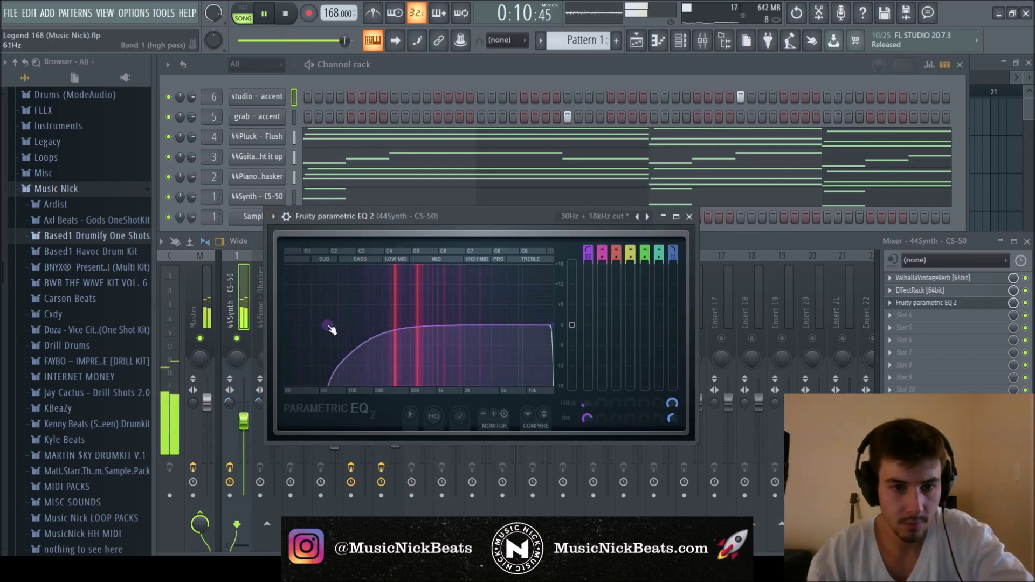
{"action": "left_click_drag", "start_coordinate": [550, 325], "coordinate": [554, 336]}
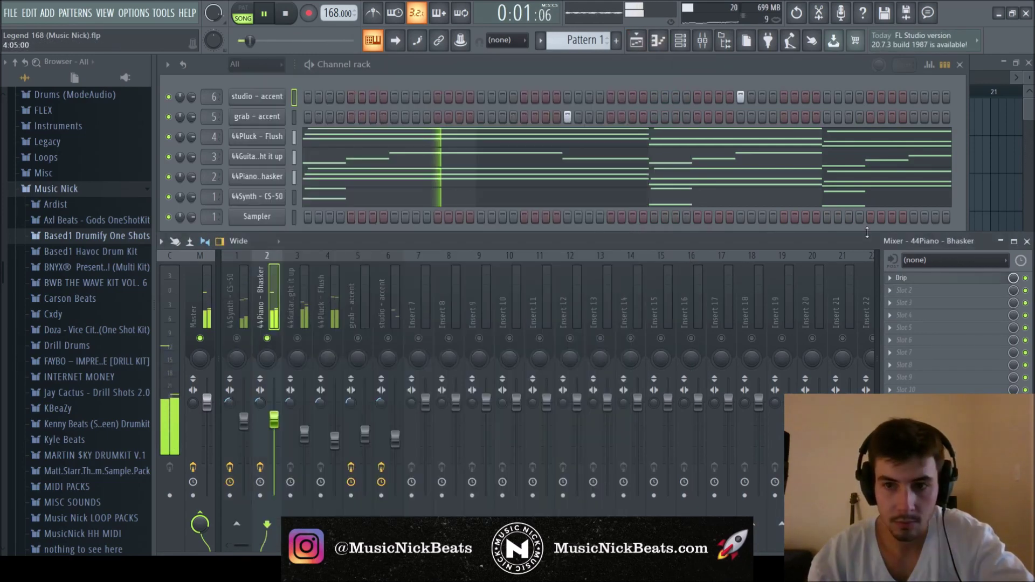
- Insert Fruity parametric EQ 2 on the 44Piano - Bhasker track with the 30Hz + 18kHz cut preset and raise its low cut
{"action": "left_click", "coordinate": [634, 483]}
{"action": "left_click", "coordinate": [290, 234]}
{"action": "left_click", "coordinate": [492, 328]}
{"action": "left_click_drag", "start_coordinate": [310, 342], "coordinate": [389, 354]}
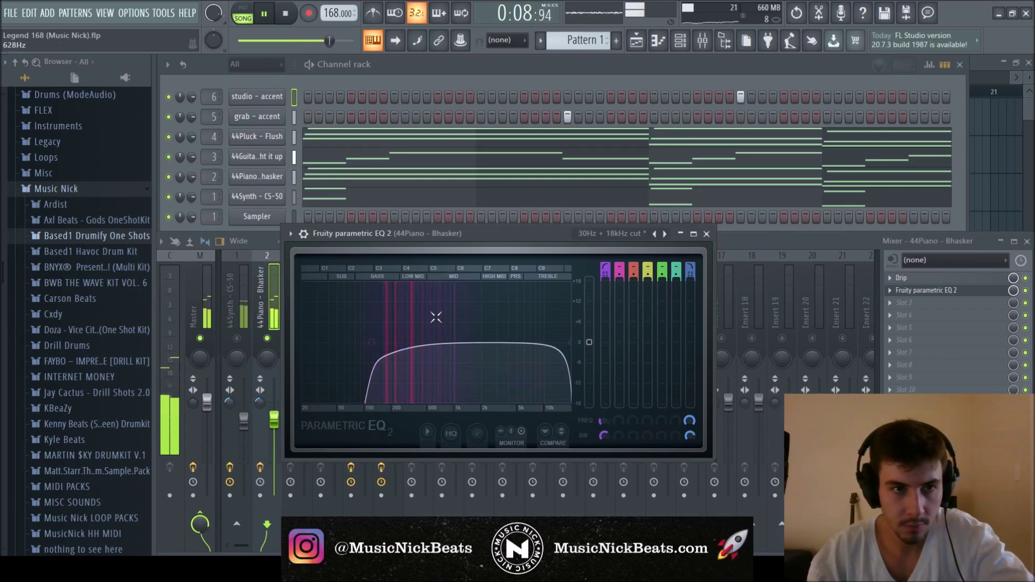
- Insert Fruity Reeverb 2 on the piano track between Drip and the parametric EQ
{"action": "left_click", "coordinate": [943, 291]}
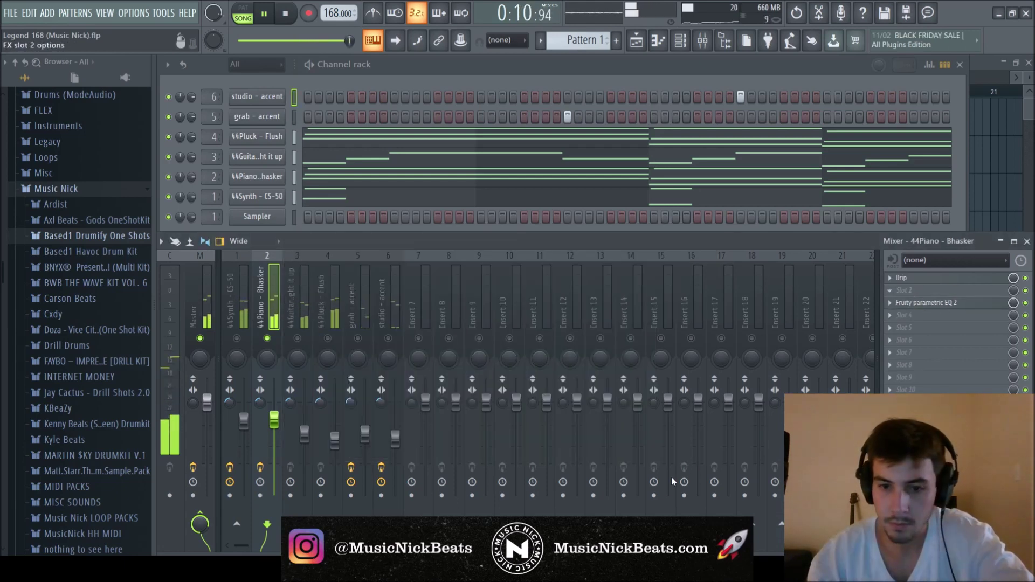
{"action": "left_click", "coordinate": [711, 379]}
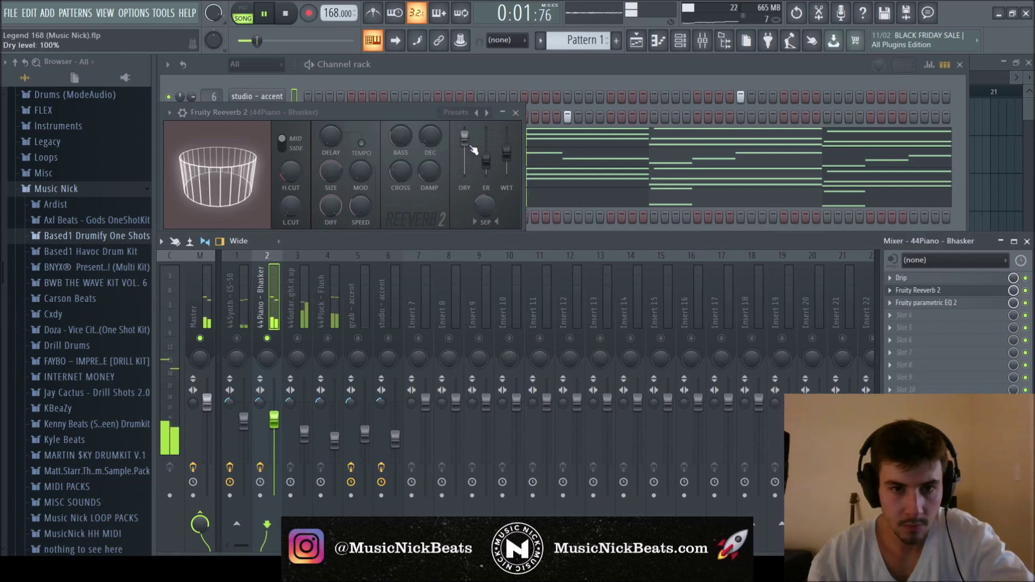
{"action": "left_click", "coordinate": [516, 113]}
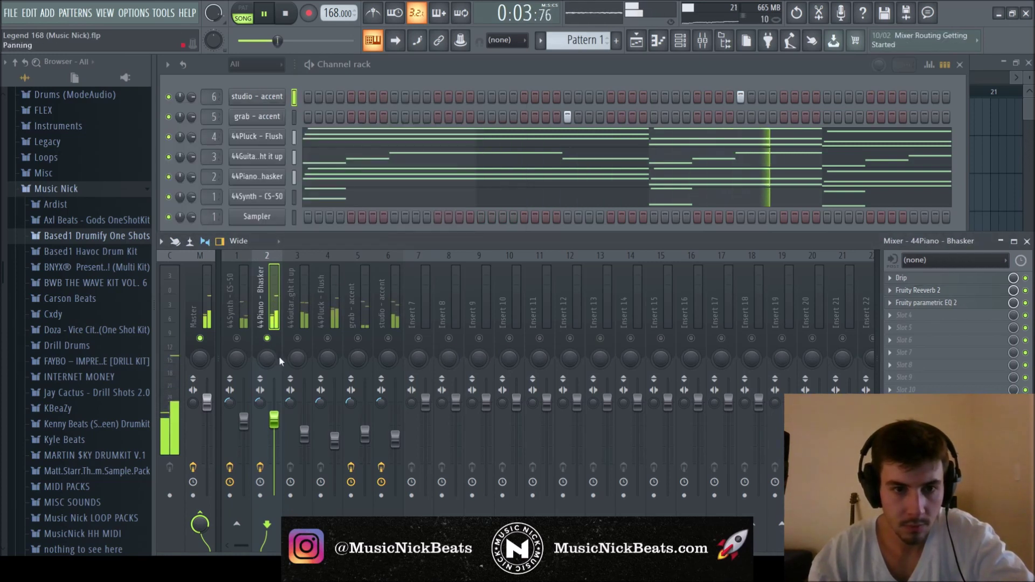
- Insert Drip on the 44Guitar - Light it up track, choose the Apex preset and set the overall amount to 28.40
{"action": "left_click", "coordinate": [285, 366]}
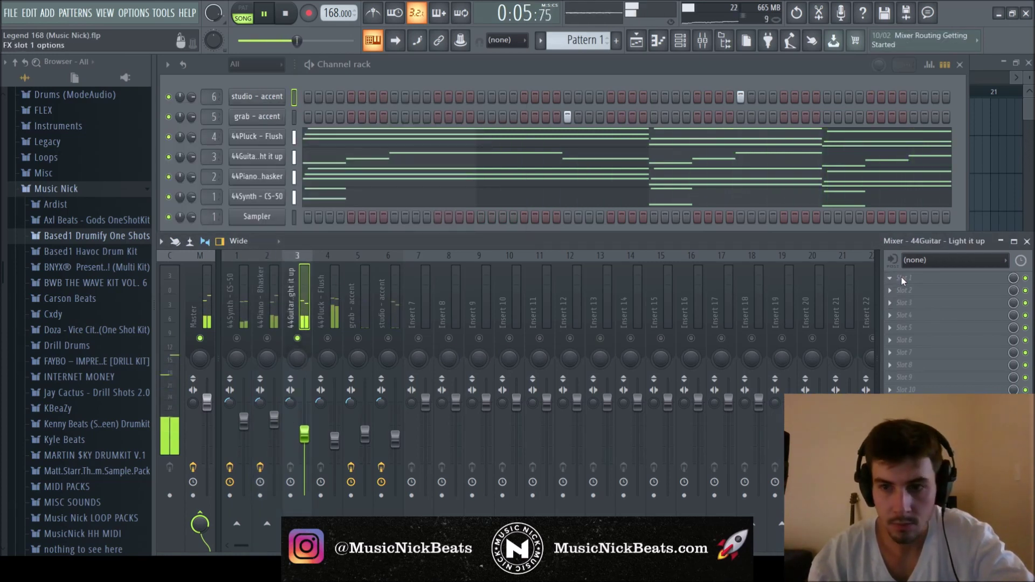
{"action": "left_click", "coordinate": [576, 129]}
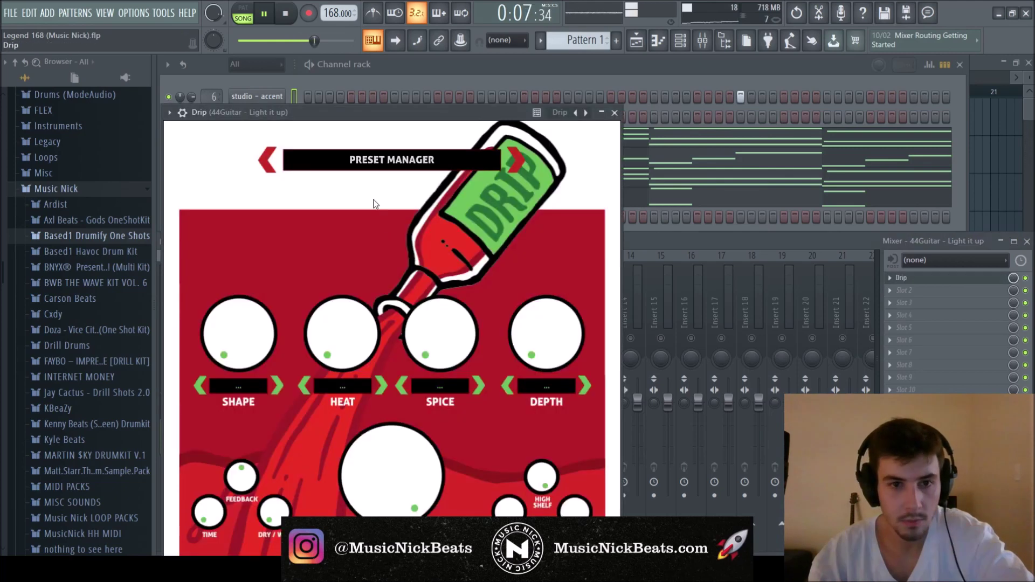
{"action": "left_click", "coordinate": [375, 161]}
{"action": "left_click", "coordinate": [237, 243]}
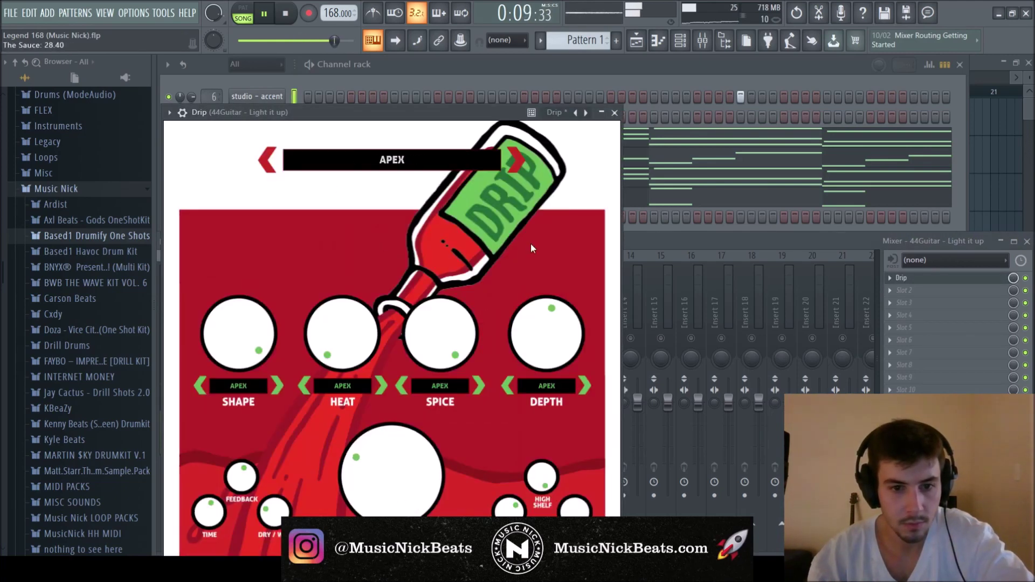
{"action": "left_click", "coordinate": [601, 114]}
- Insert ValhallaVintageVerb in the guitar track's second slot, with mix at 26.6% and decay at 2.17 s
{"action": "left_click", "coordinate": [932, 294]}
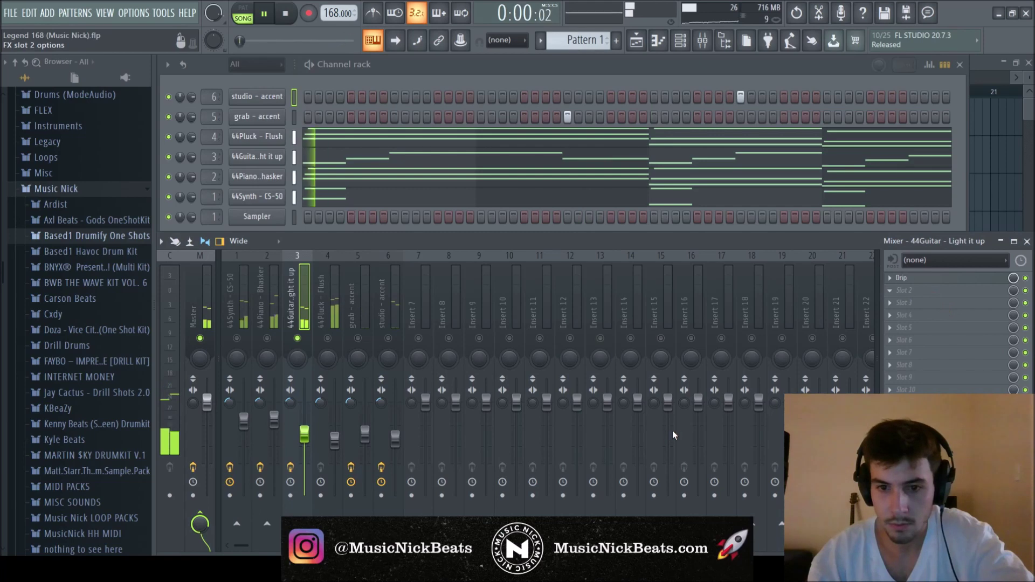
{"action": "left_click", "coordinate": [694, 452]}
{"action": "left_click_drag", "start_coordinate": [222, 245], "coordinate": [239, 372]}
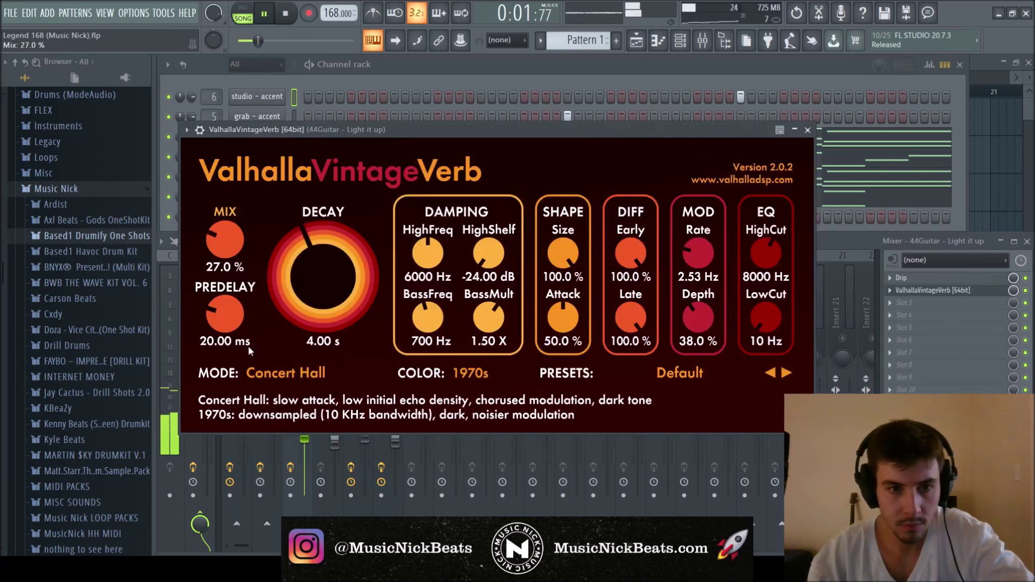
{"action": "left_click_drag", "start_coordinate": [298, 281], "coordinate": [298, 295]}
{"action": "left_click_drag", "start_coordinate": [222, 246], "coordinate": [222, 256]}
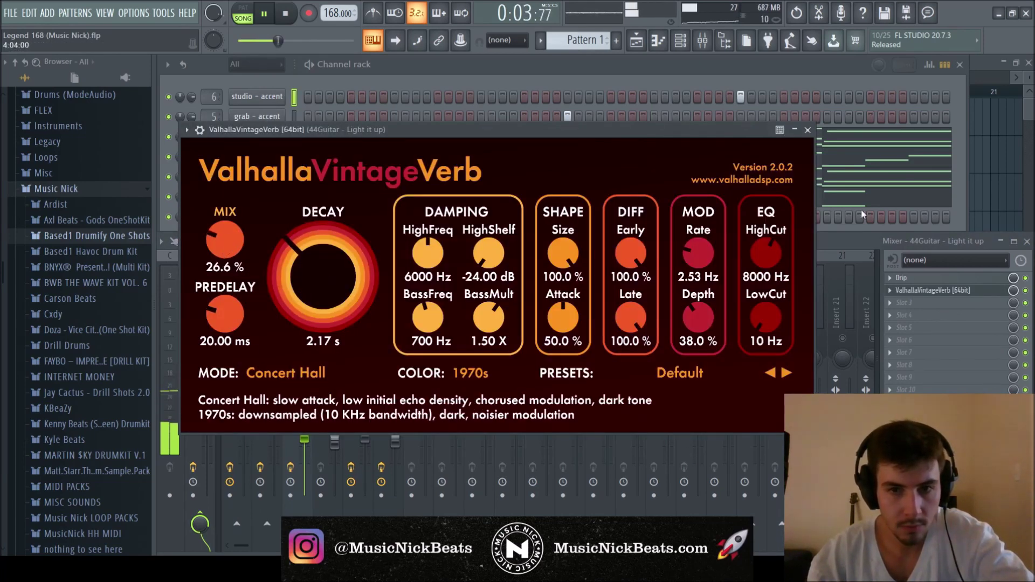
- Set the guitar reverb's HighCut to 14880 Hz and LowCut to 110 Hz, and close the reverb
{"action": "left_click_drag", "start_coordinate": [775, 254], "coordinate": [773, 213]}
{"action": "left_click_drag", "start_coordinate": [763, 315], "coordinate": [762, 301]}
{"action": "left_click_drag", "start_coordinate": [762, 258], "coordinate": [761, 241]}
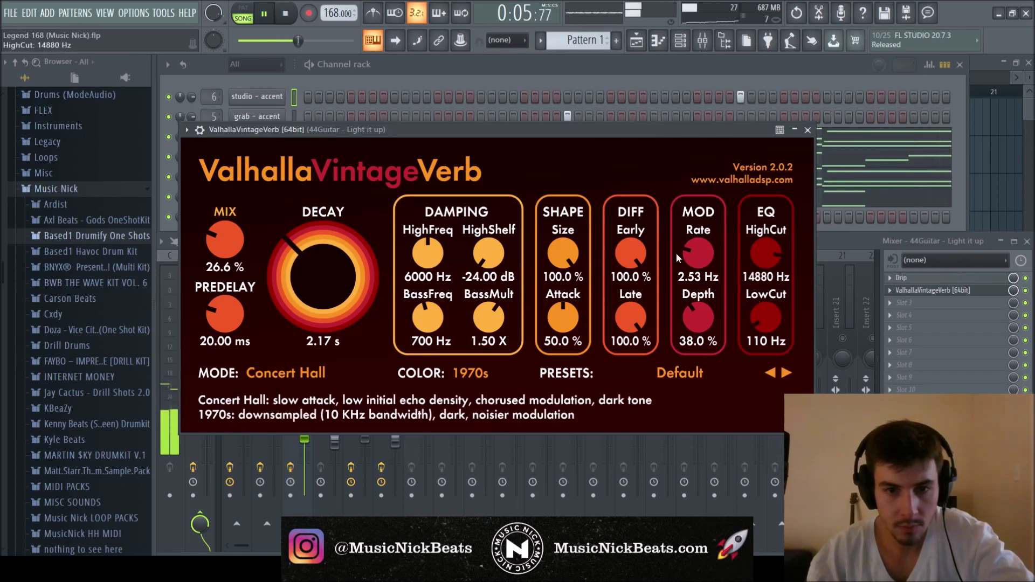
{"action": "left_click", "coordinate": [808, 130]}
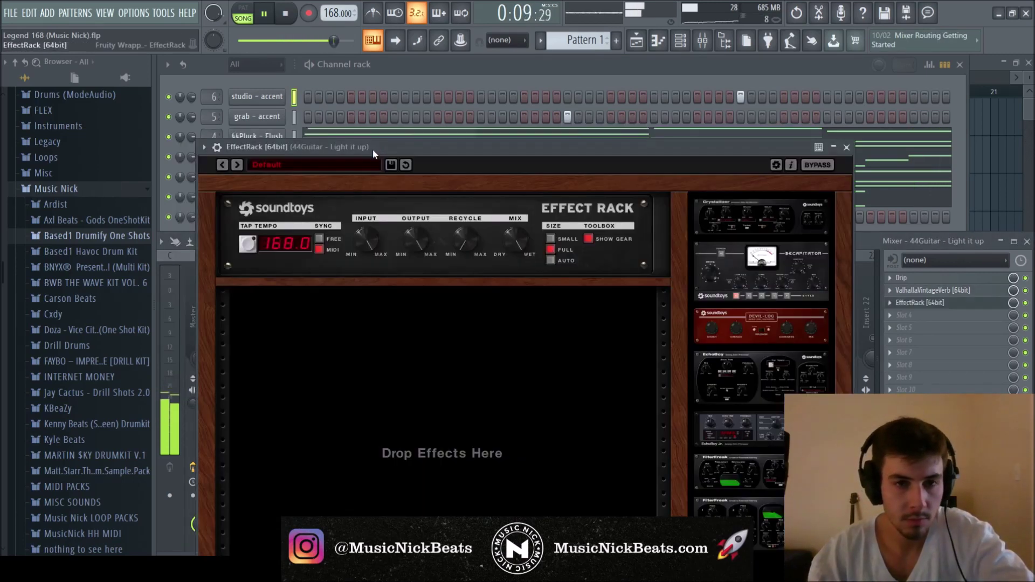
- Add EchoBoy to the guitar track's EffectRack and load its Ambients Echoes preset
{"action": "left_click_drag", "start_coordinate": [373, 150], "coordinate": [373, 58]}
{"action": "left_click_drag", "start_coordinate": [777, 297], "coordinate": [444, 267]}
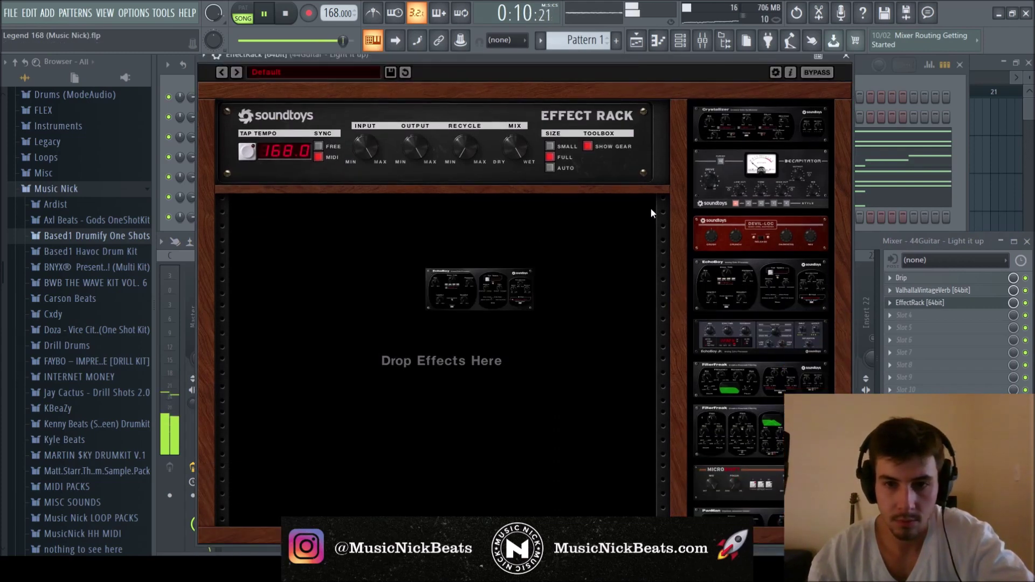
{"action": "left_click", "coordinate": [324, 372]}
{"action": "mouse_move", "coordinate": [387, 247]}
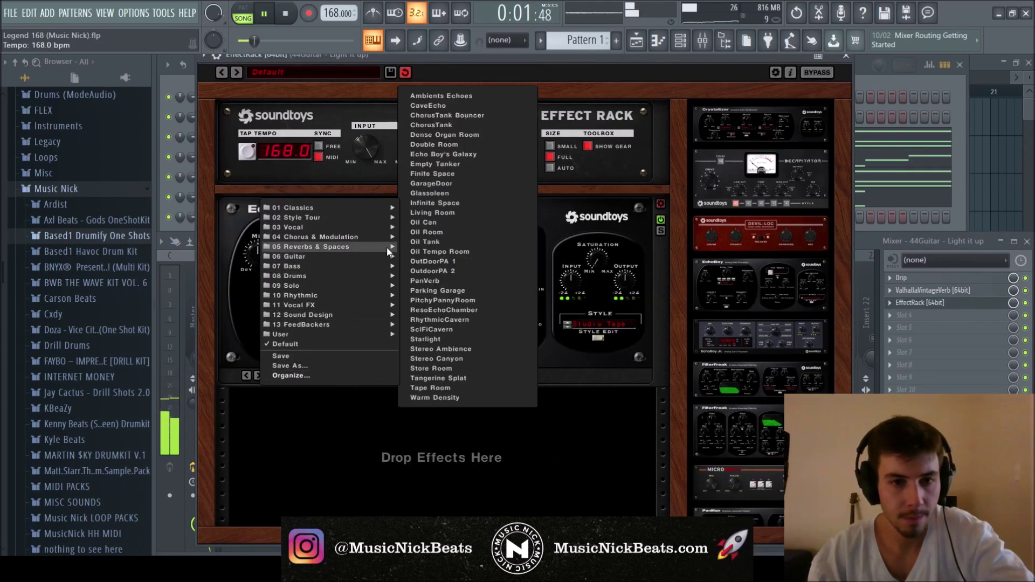
{"action": "left_click", "coordinate": [434, 95]}
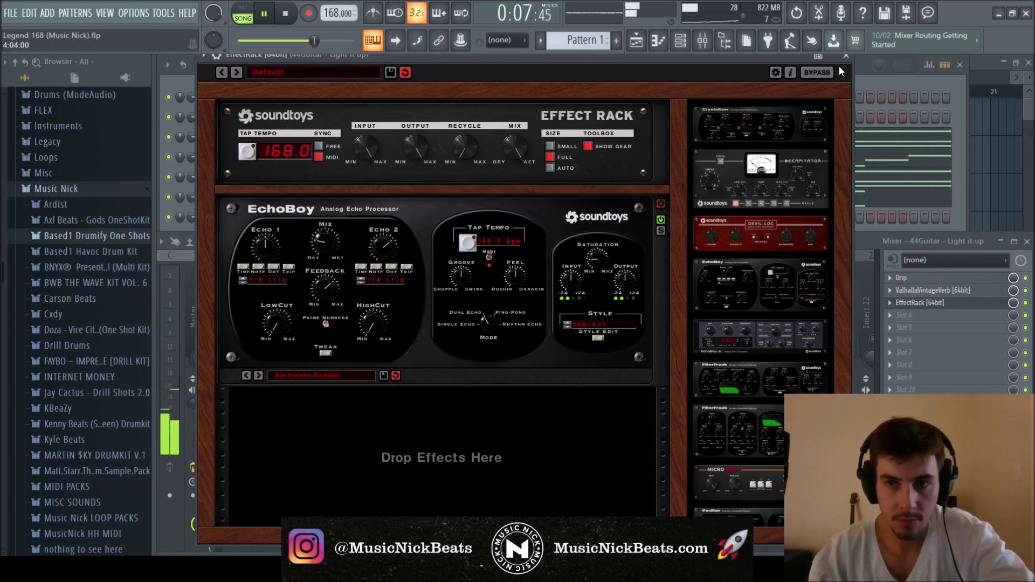
- Add MicroShift above EchoBoy in the guitar rack, adjust its mix and close the rack
{"action": "left_click_drag", "start_coordinate": [720, 488], "coordinate": [468, 204]}
{"action": "left_click_drag", "start_coordinate": [328, 252], "coordinate": [308, 251]}
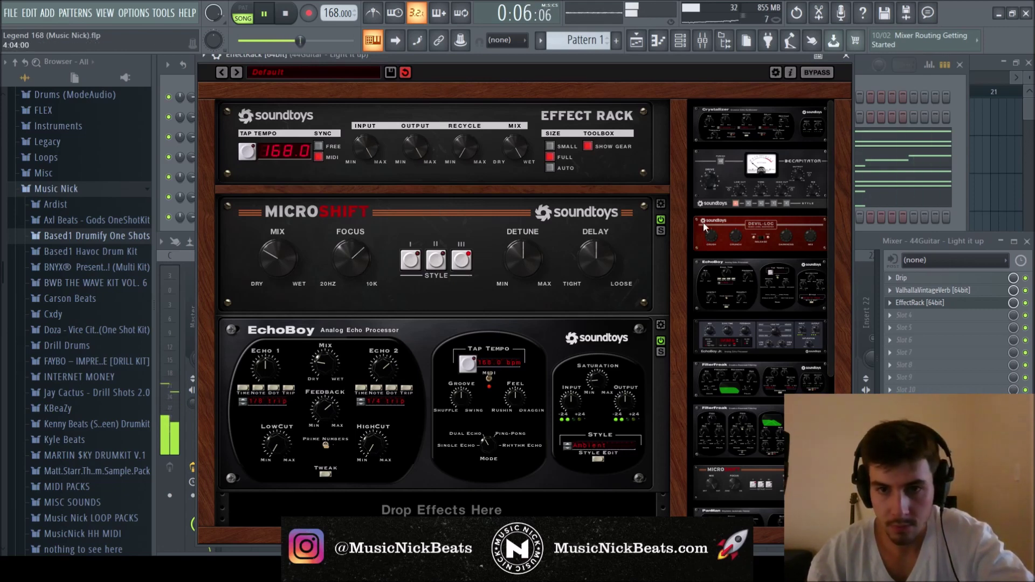
{"action": "left_click", "coordinate": [846, 55]}
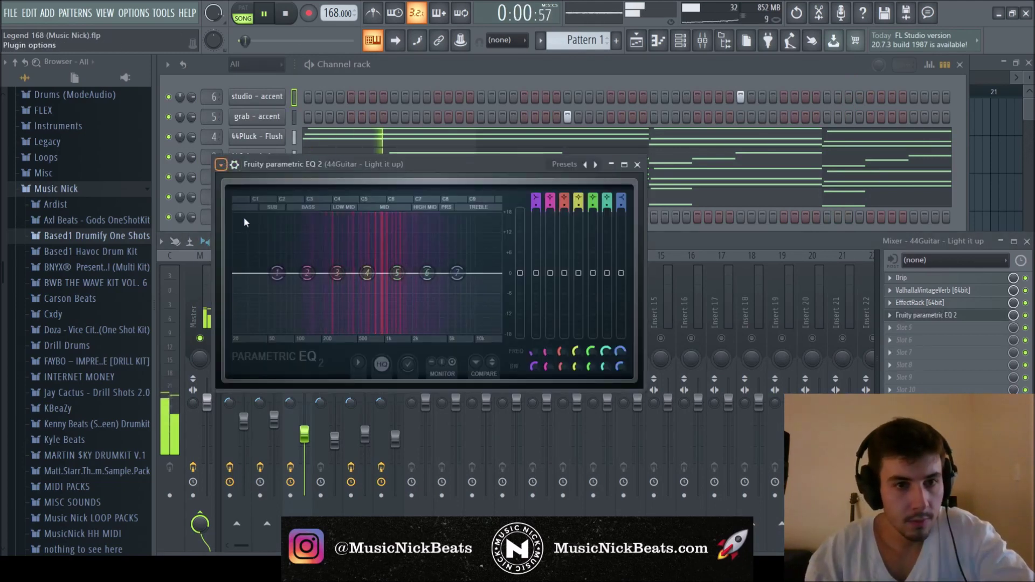
- Apply the 30Hz + 18kHz cut preset to the guitar's parametric EQ, raise the low cut and reshape both cut slopes
{"action": "left_click", "coordinate": [403, 260]}
{"action": "left_click_drag", "start_coordinate": [246, 274], "coordinate": [318, 274]}
{"action": "scroll", "coordinate": [321, 273], "scroll_direction": "up", "scroll_amount": 3}
{"action": "scroll", "coordinate": [492, 277], "scroll_direction": "up", "scroll_amount": 3}
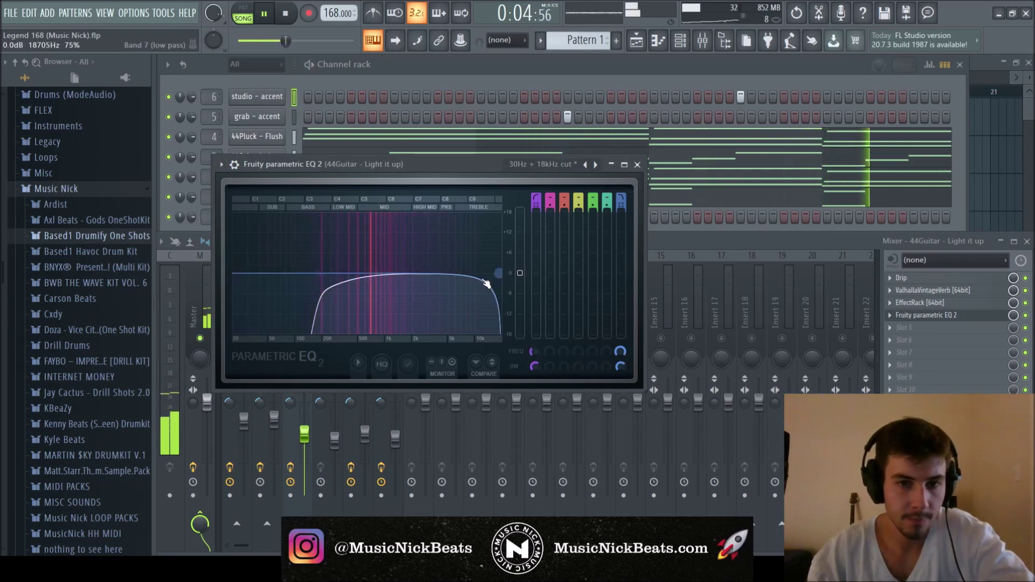
{"action": "key", "text": "Escape"}
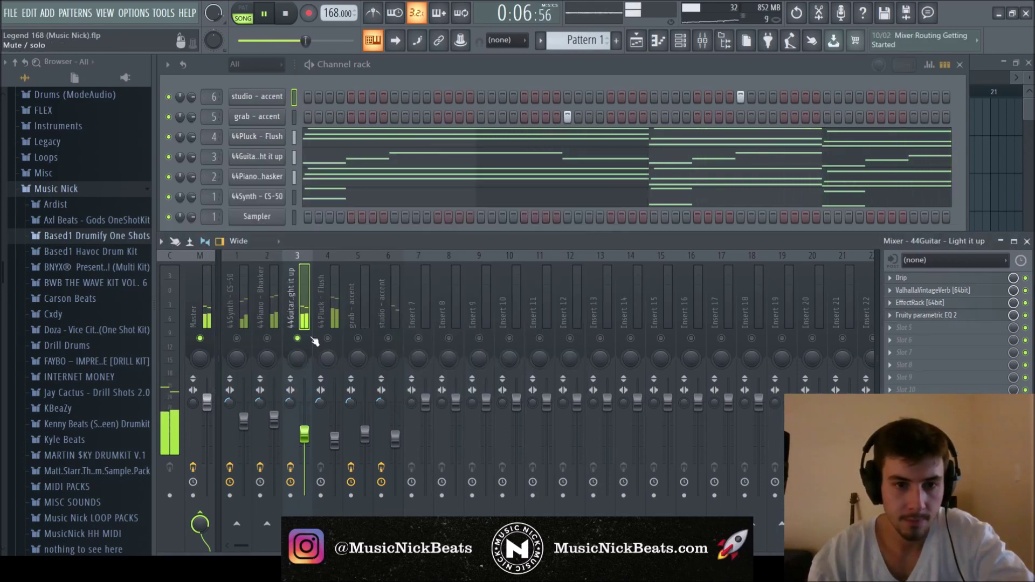
- Insert Wider and Drip on the 44Pluck - Flush track, with Drip's Apex preset and the overall amount at 36.80
{"action": "left_click", "coordinate": [327, 322]}
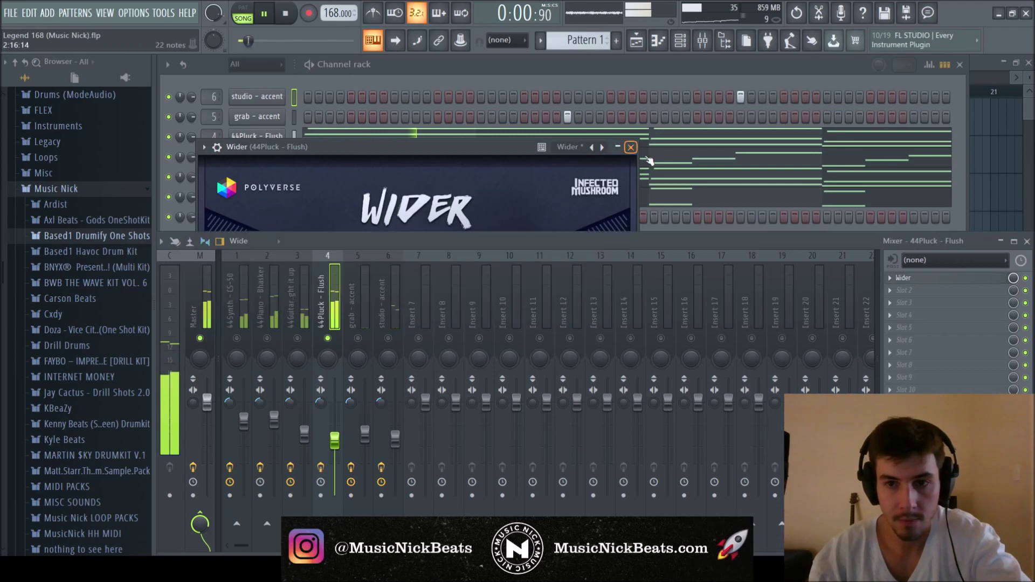
{"action": "left_click", "coordinate": [631, 147]}
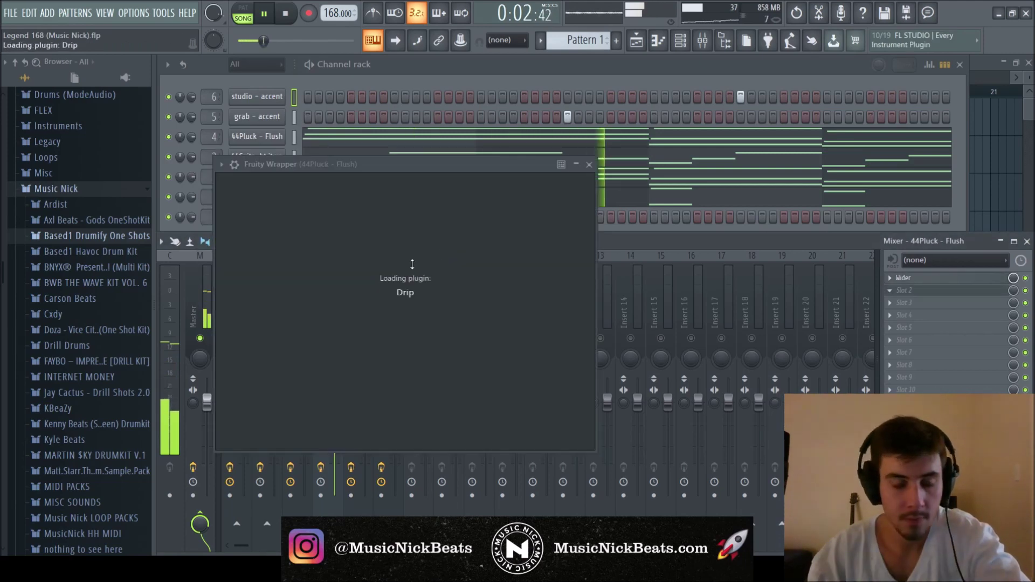
{"action": "left_click", "coordinate": [443, 212]}
{"action": "left_click", "coordinate": [302, 307]}
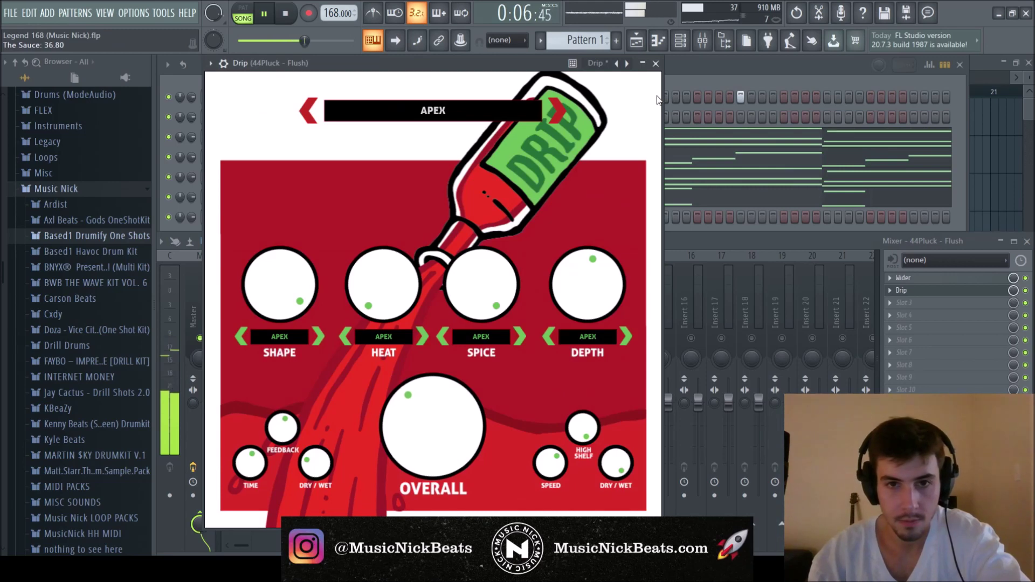
{"action": "left_click", "coordinate": [656, 64]}
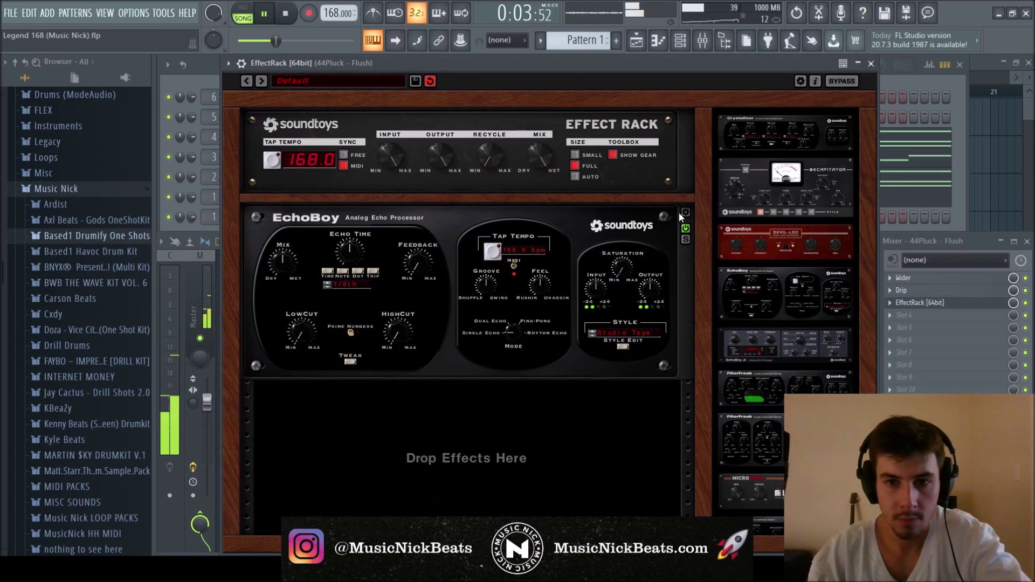
- Load the Ambients Echoes preset in the pluck track's EchoBoy and set its mix to 22%
{"action": "left_click", "coordinate": [685, 212]}
{"action": "left_click", "coordinate": [394, 380]}
{"action": "mouse_move", "coordinate": [421, 256]}
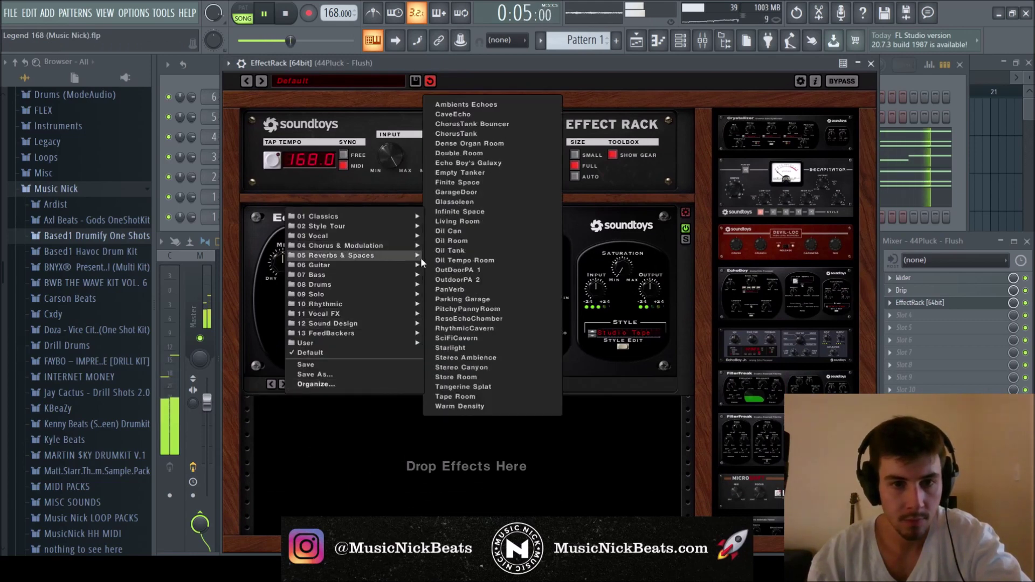
{"action": "left_click", "coordinate": [474, 104]}
{"action": "left_click_drag", "start_coordinate": [353, 261], "coordinate": [355, 298]}
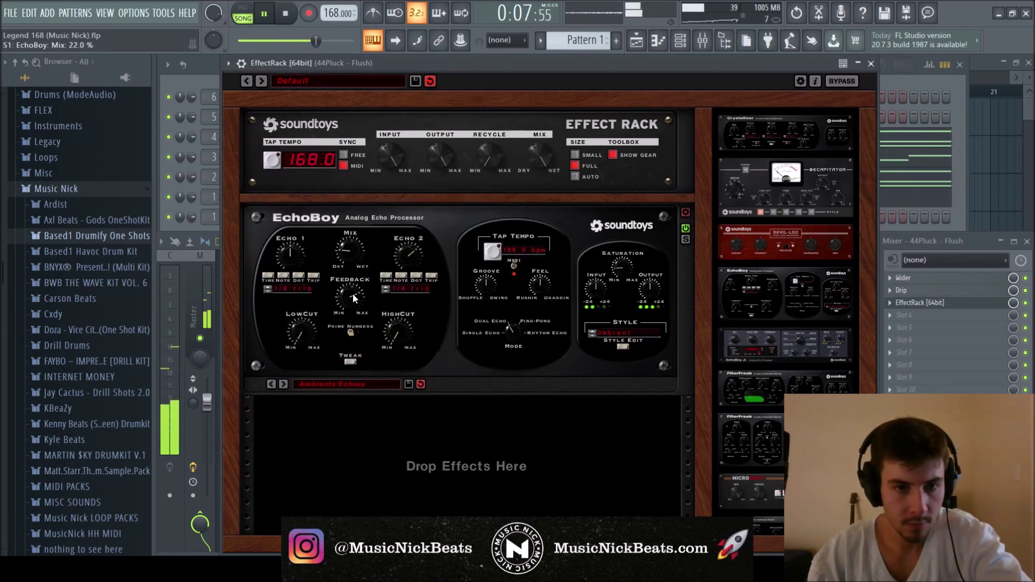
- Apply the 30Hz + 18kHz cut preset to the pluck's parametric EQ, raise the low cut and reshape its slope
{"action": "left_click", "coordinate": [870, 63]}
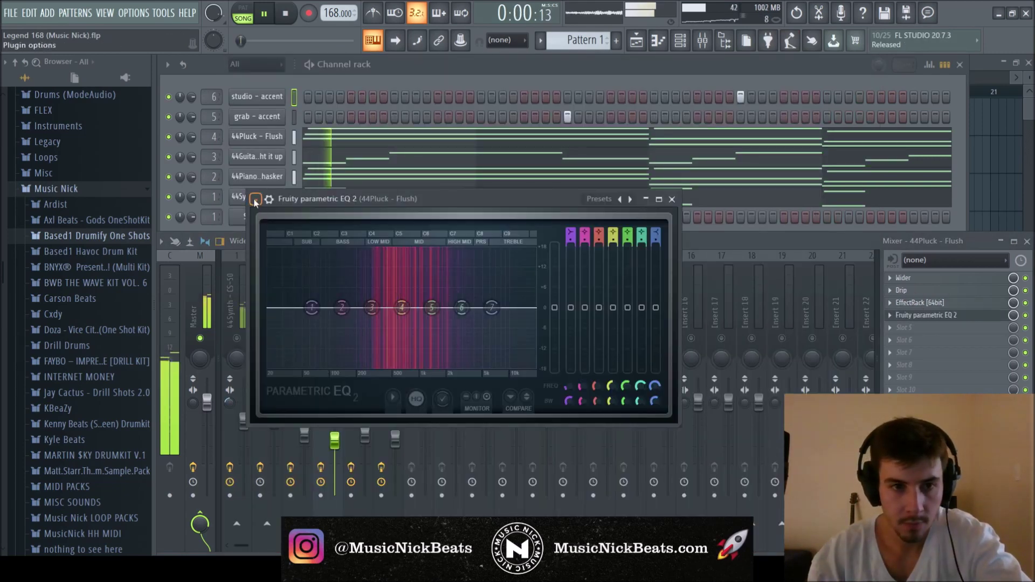
{"action": "left_click", "coordinate": [443, 293]}
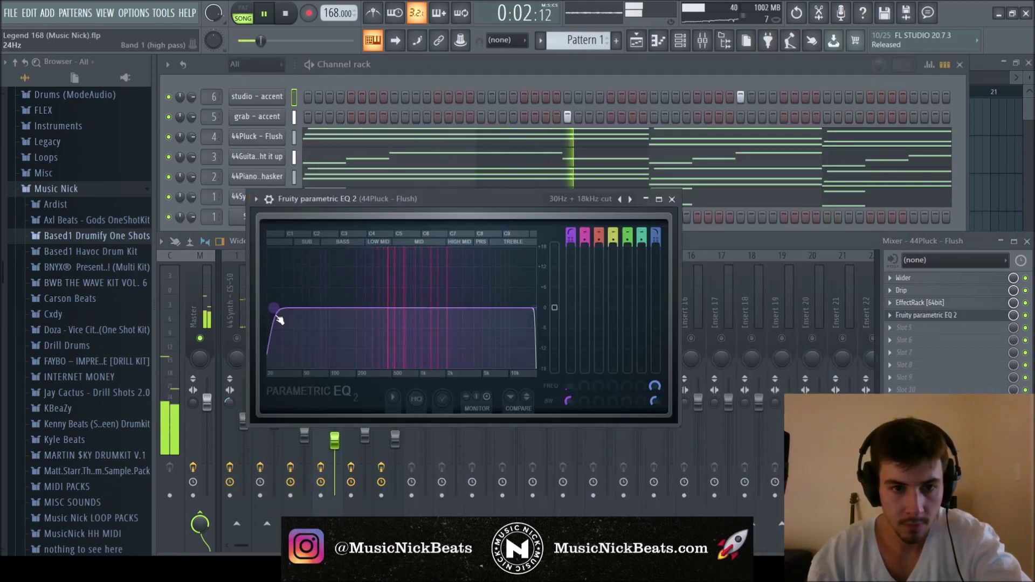
{"action": "left_click_drag", "start_coordinate": [277, 310], "coordinate": [349, 308]}
{"action": "scroll", "coordinate": [349, 307], "scroll_direction": "up", "scroll_amount": 4}
{"action": "scroll", "coordinate": [350, 309], "scroll_direction": "up", "scroll_amount": 4}
{"action": "scroll", "coordinate": [531, 317], "scroll_direction": "up", "scroll_amount": 4}
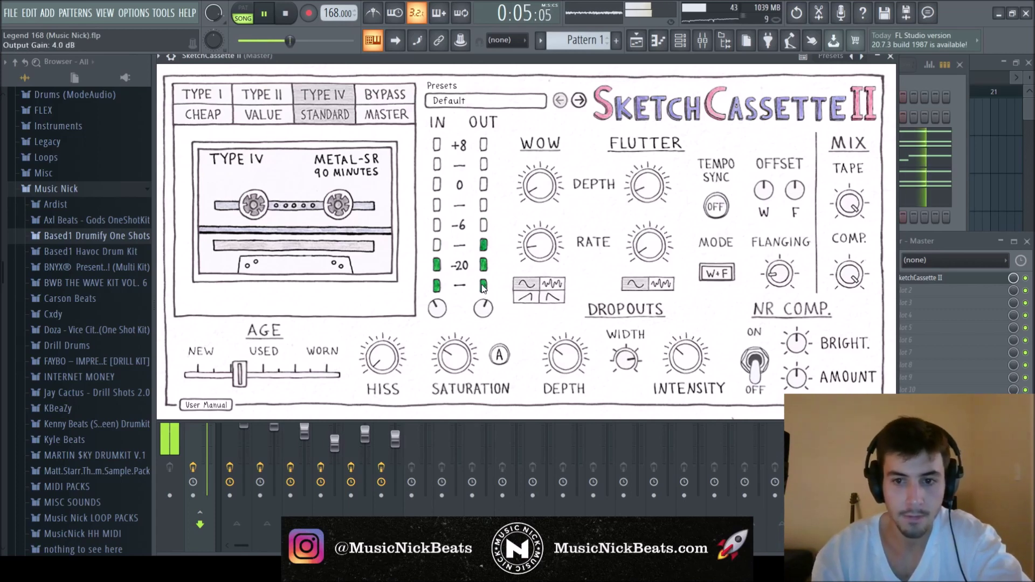
- Add a parametric EQ after SketchCassette II on the Master with 30Hz + 18kHz cut, moving the low cut to 55 Hz and softening its slope
{"action": "left_click", "coordinate": [891, 56]}
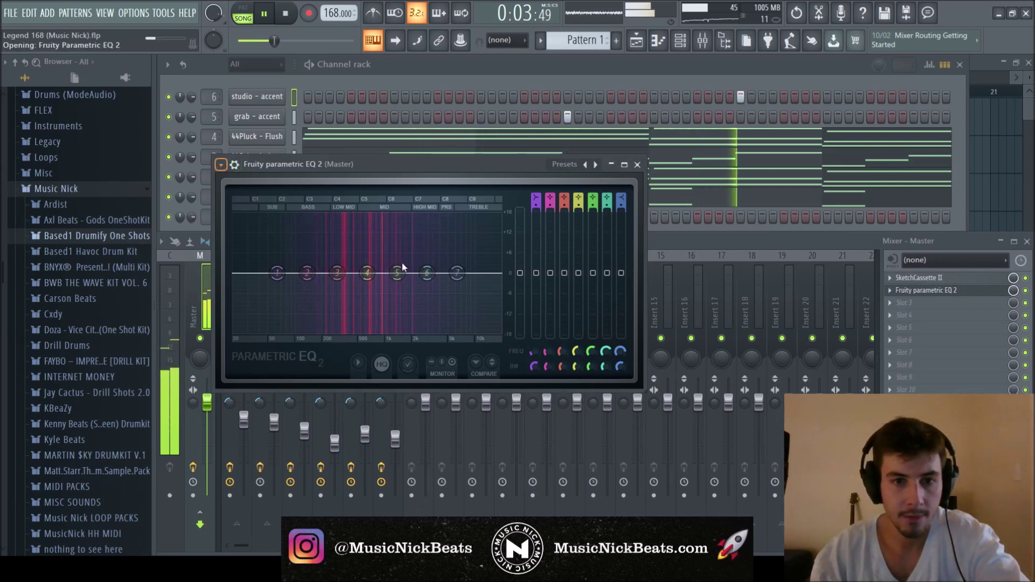
{"action": "scroll", "coordinate": [253, 277], "scroll_direction": "up", "scroll_amount": 5}
{"action": "left_click_drag", "start_coordinate": [254, 277], "coordinate": [272, 277]}
{"action": "scroll", "coordinate": [494, 279], "scroll_direction": "up", "scroll_amount": 5}
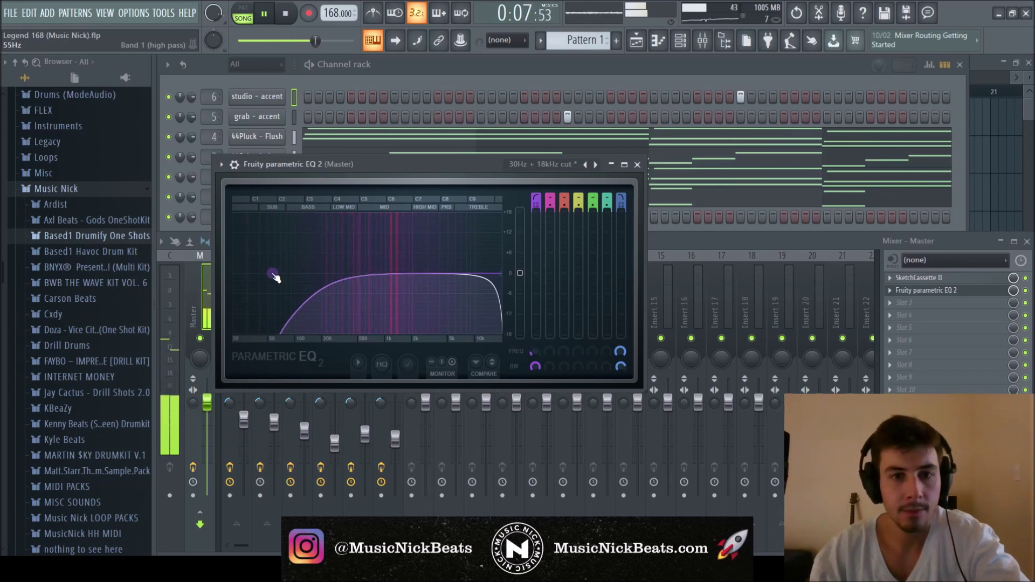
{"action": "left_click", "coordinate": [637, 165]}
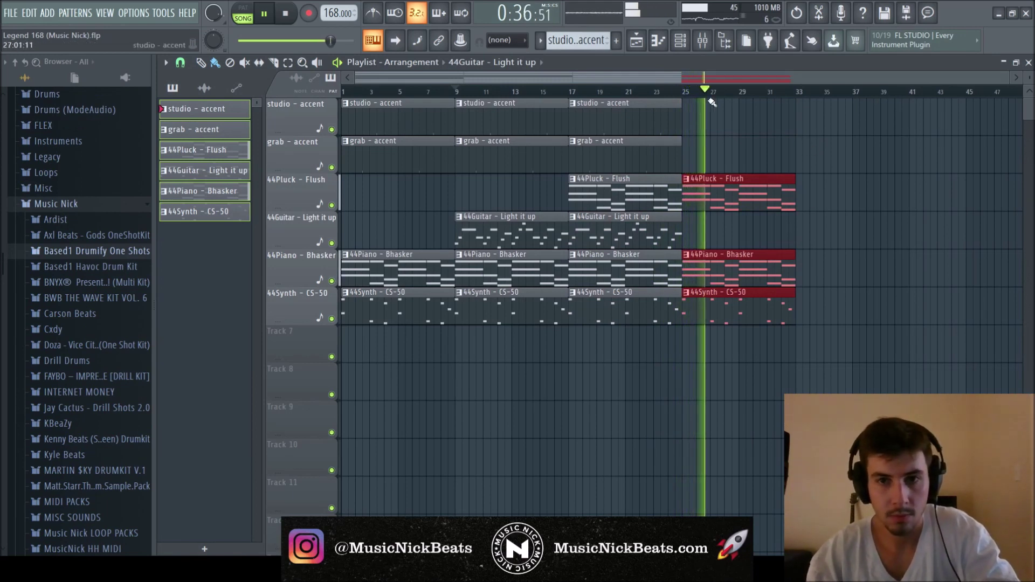
- Duplicate the selected pluck, piano and synth clips to bar 33 and delete the duplicated pluck clip
{"action": "left_click_drag", "start_coordinate": [694, 79], "coordinate": [797, 86]}
{"action": "scroll", "coordinate": [736, 205], "scroll_direction": "left", "scroll_amount": 4}
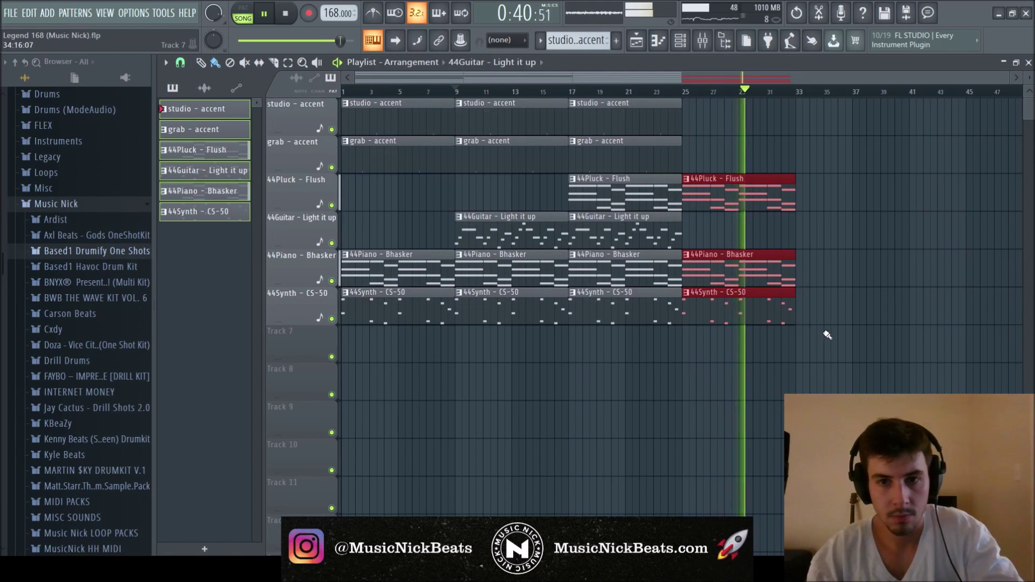
{"action": "key", "text": "ctrl+b"}
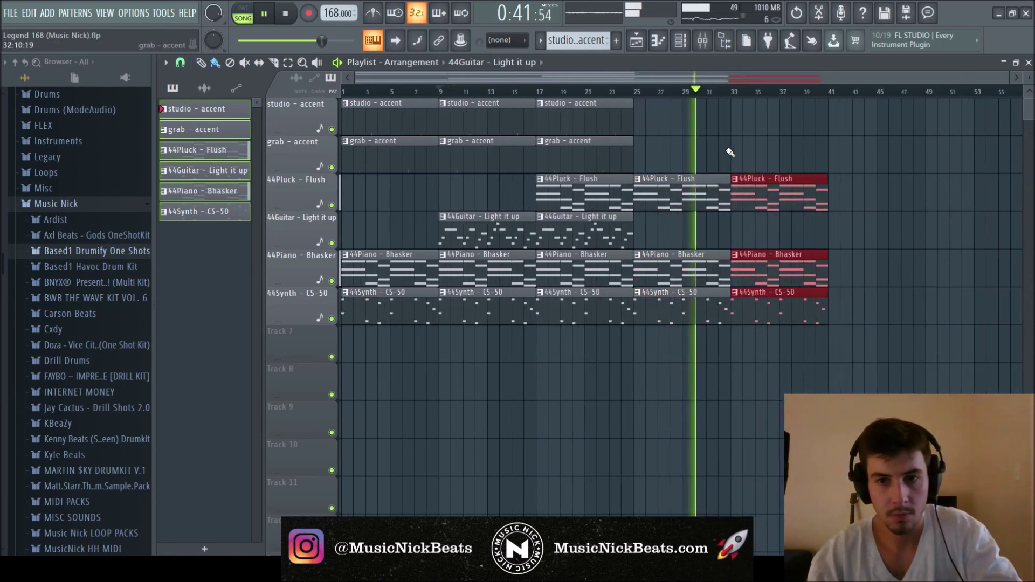
{"action": "right_click", "coordinate": [791, 192]}
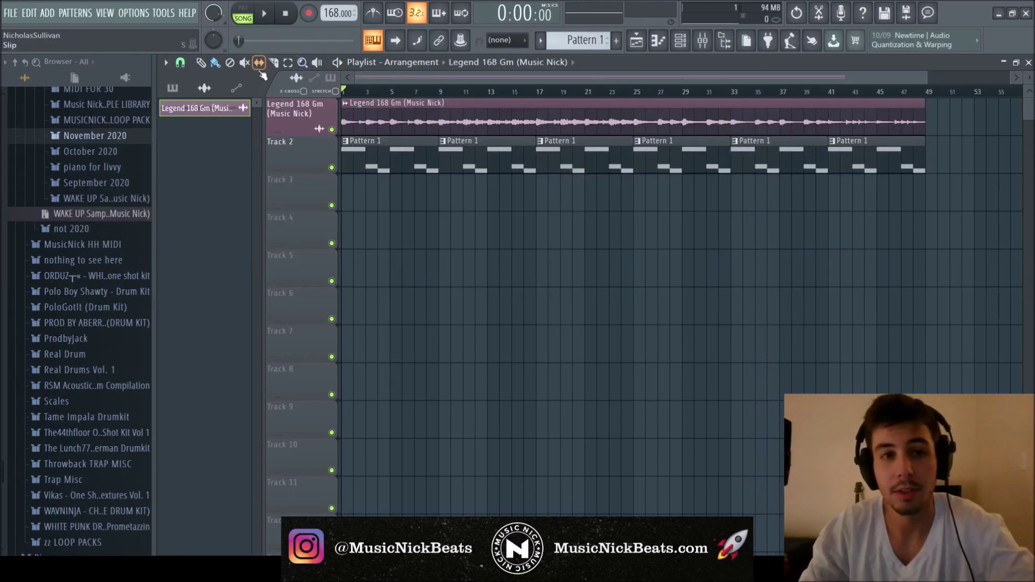
- Slice the Legend 168 Gm audio clip at bars 9, 17, 25, 33 and 41
{"action": "left_click", "coordinate": [441, 126]}
{"action": "left_click", "coordinate": [540, 130]}
{"action": "left_click", "coordinate": [637, 129]}
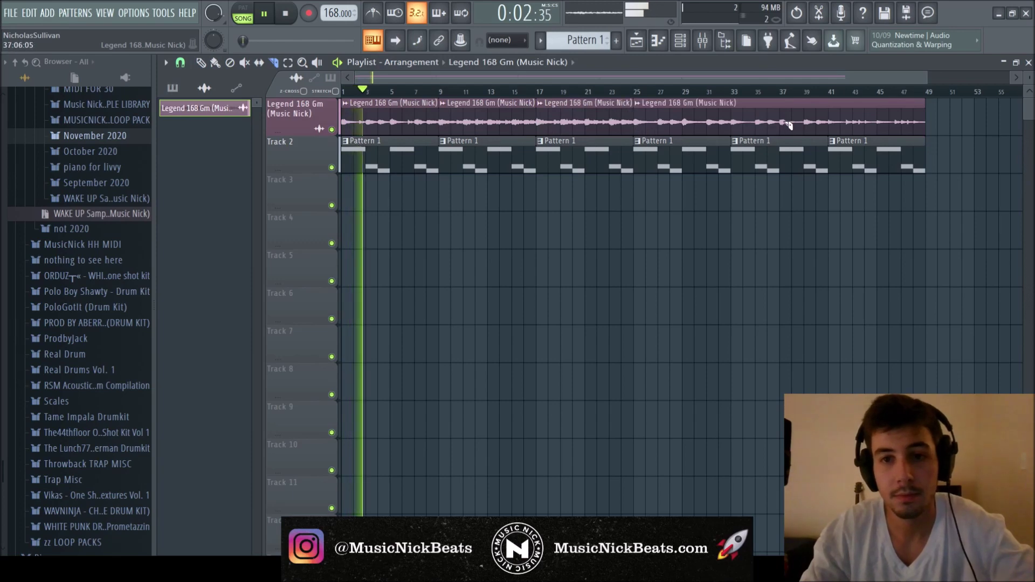
{"action": "left_click", "coordinate": [734, 126]}
{"action": "left_click", "coordinate": [831, 127]}
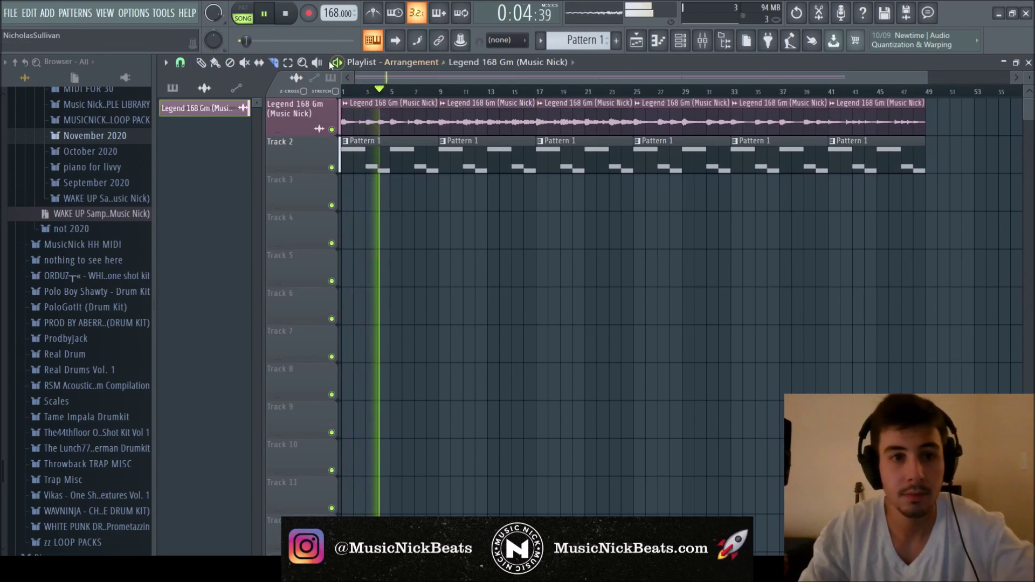
{"action": "left_click", "coordinate": [216, 63]}
- Insert Fruity parametric EQ 2 on the Legend 168 Gm mixer track, apply a preset and raise the low cut
{"action": "key", "text": "F6"}
{"action": "key", "text": "F9"}
{"action": "left_click", "coordinate": [890, 278]}
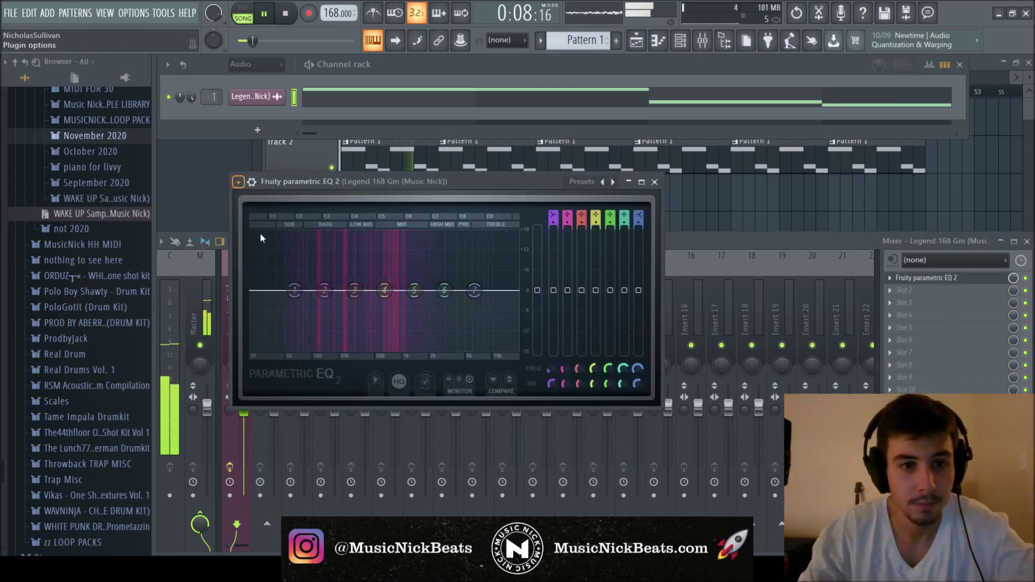
{"action": "left_click", "coordinate": [427, 287]}
{"action": "left_click_drag", "start_coordinate": [267, 293], "coordinate": [307, 291]}
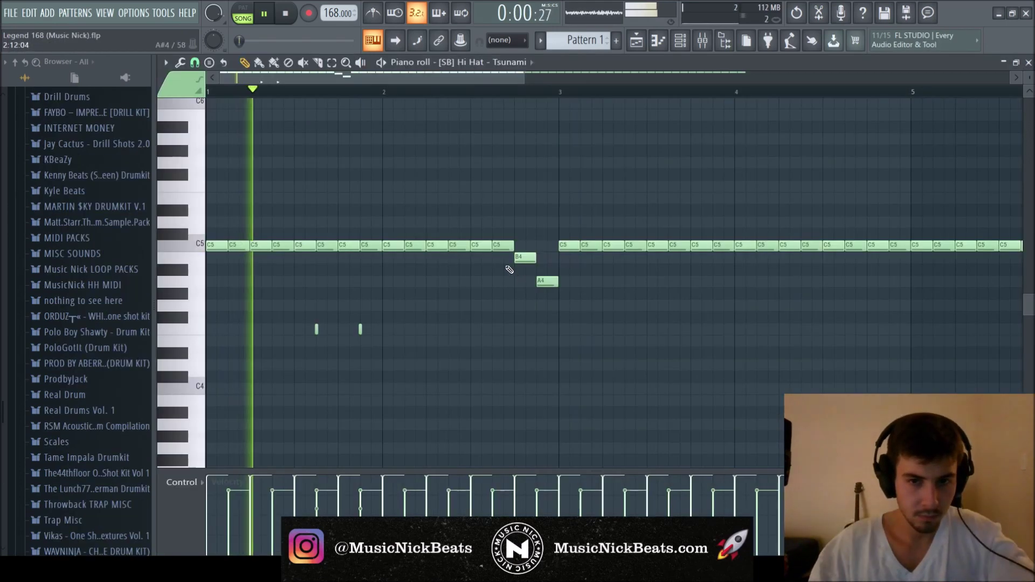
- Add F4 and D#4 hi-hat notes beneath the B4 and A4 notes ending bar 2 and lower their velocities
{"action": "scroll", "coordinate": [412, 307], "scroll_direction": "down", "scroll_amount": 4}
{"action": "scroll", "coordinate": [411, 294], "scroll_direction": "up", "scroll_amount": 1}
{"action": "left_click", "coordinate": [519, 259]}
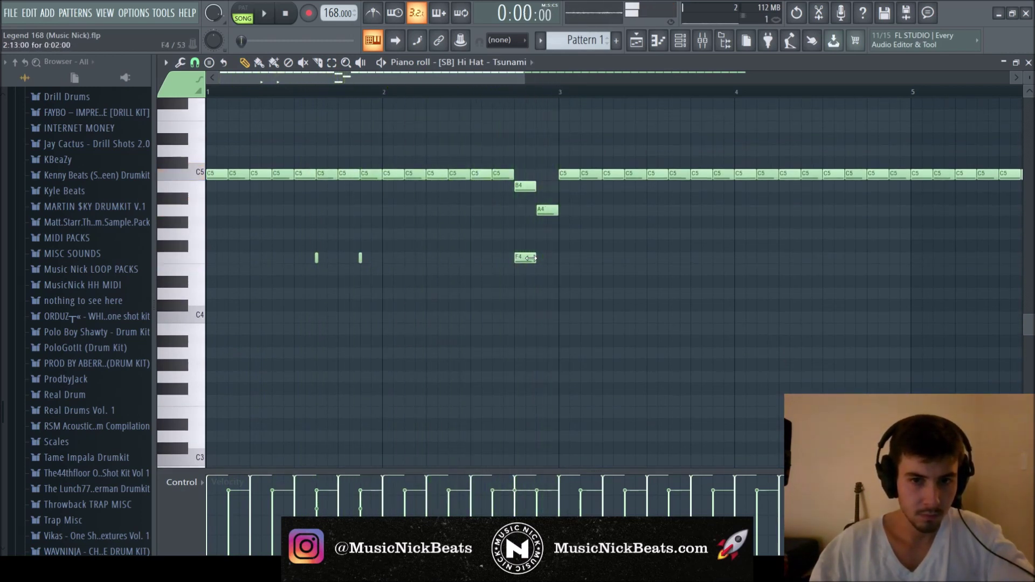
{"action": "left_click", "coordinate": [539, 283]}
{"action": "left_click_drag", "start_coordinate": [504, 248], "coordinate": [565, 296]}
{"action": "left_click_drag", "start_coordinate": [515, 499], "coordinate": [542, 513]}
{"action": "key", "text": "space"}
{"action": "key", "text": "space"}
{"action": "scroll", "coordinate": [491, 374], "scroll_direction": "down", "scroll_amount": 1}
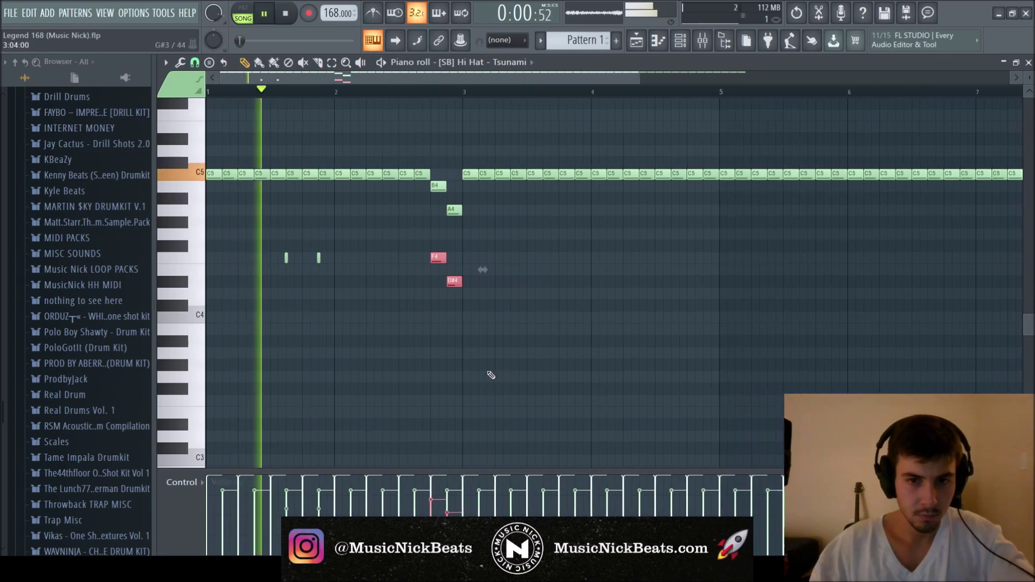
{"action": "left_click", "coordinate": [483, 351], "text": "ctrl"}
{"action": "left_click", "coordinate": [466, 330]}
{"action": "left_click_drag", "start_coordinate": [476, 330], "coordinate": [461, 332]}
{"action": "left_click", "coordinate": [473, 331]}
{"action": "left_click", "coordinate": [481, 332]}
{"action": "key", "text": "space"}
{"action": "key", "text": "space"}
{"action": "key", "text": "Delete"}
{"action": "scroll", "coordinate": [487, 310], "scroll_direction": "up", "scroll_amount": 3}
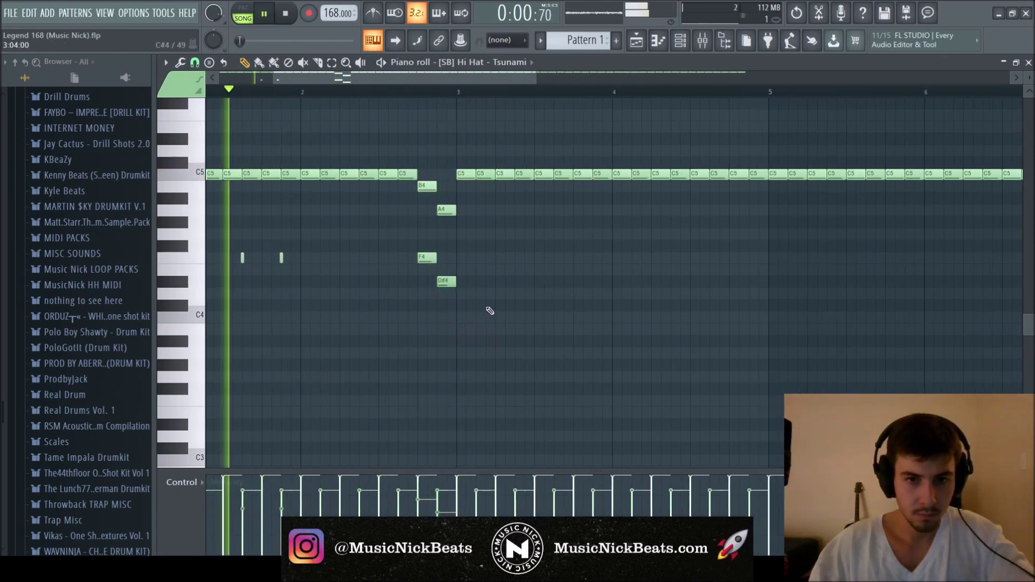
- Duplicate the four-bar hi-hat pattern into bars 5 to 8, play it back and close the piano roll
{"action": "left_click", "coordinate": [452, 177], "text": "ctrl"}
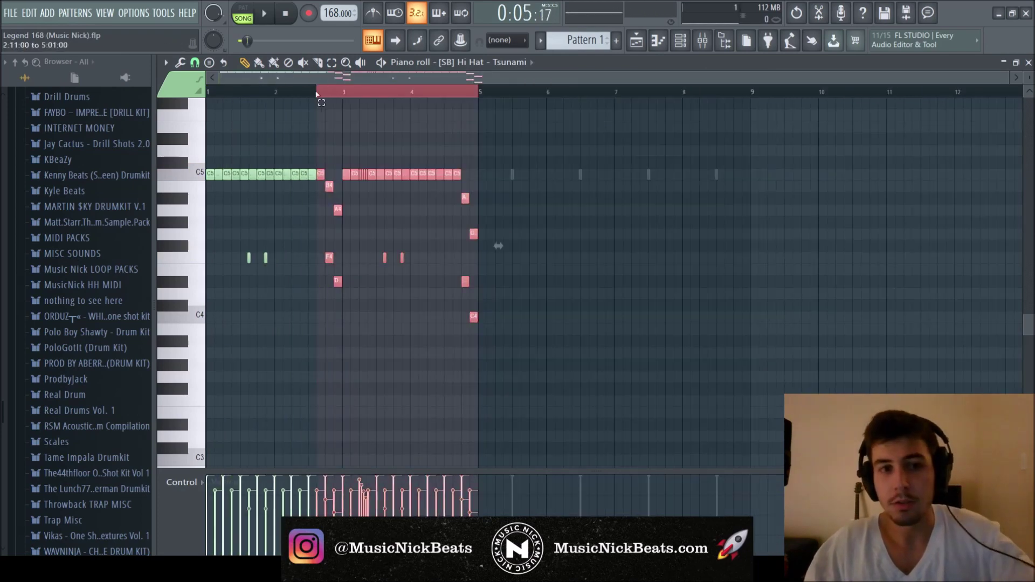
{"action": "key", "text": "ctrl+a"}
{"action": "key", "text": "ctrl+b"}
{"action": "key", "text": "ctrl+a"}
{"action": "key", "text": "space"}
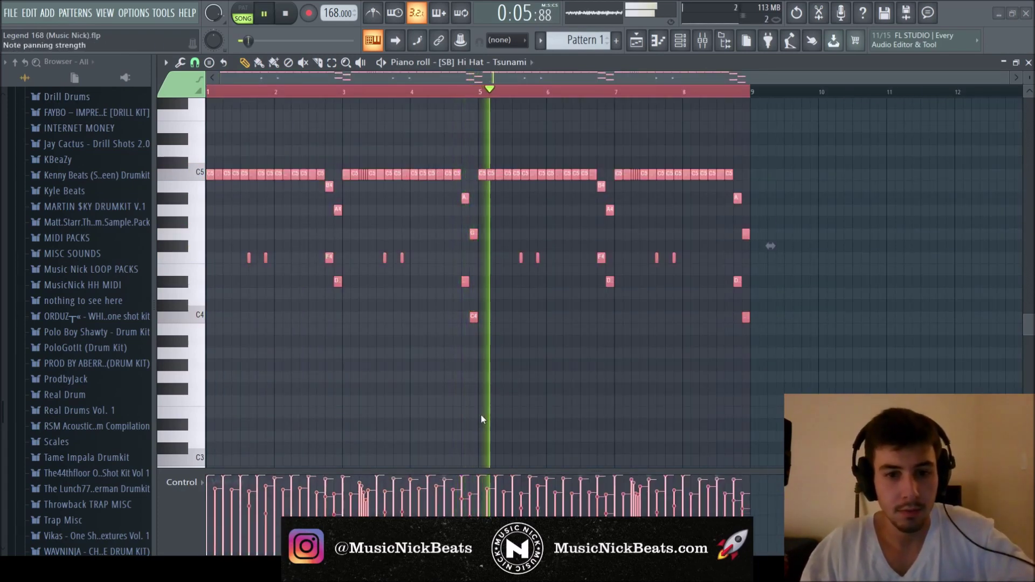
{"action": "left_click", "coordinate": [1028, 62]}
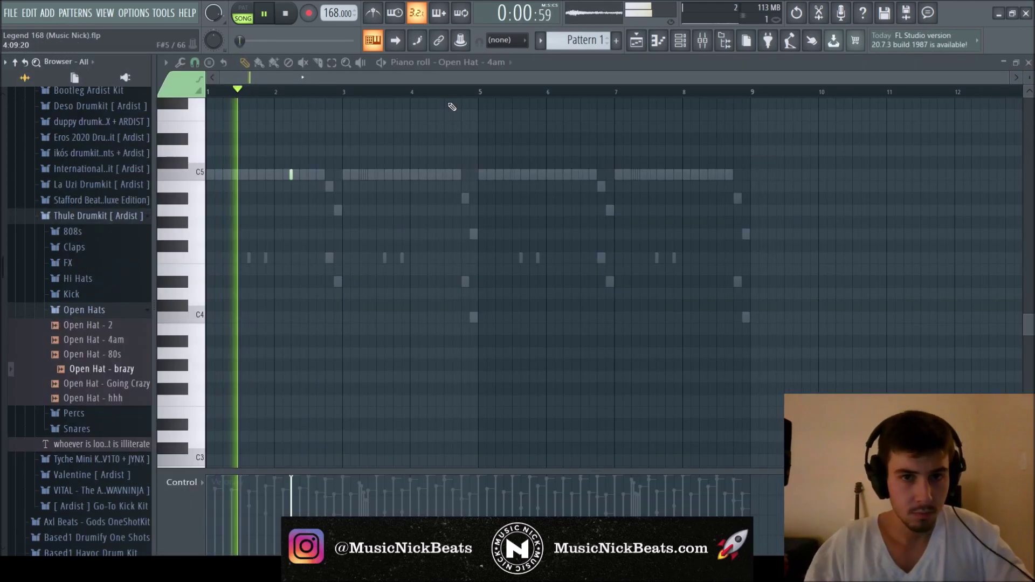
- Close the Open Hat - 4am piano roll and lower the fader of mixer insert 6
{"action": "left_click", "coordinate": [1028, 63]}
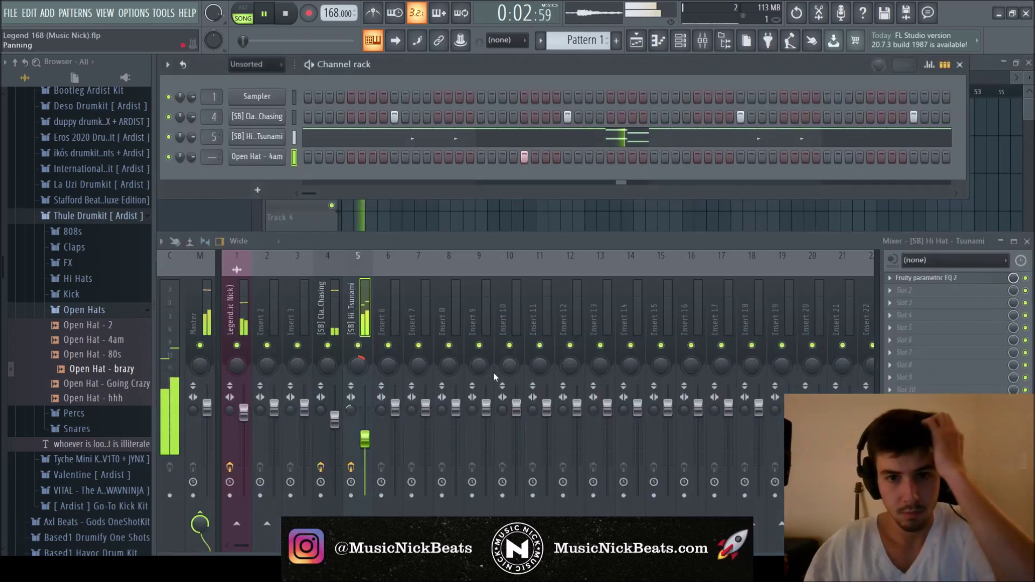
{"action": "left_click_drag", "start_coordinate": [395, 407], "coordinate": [397, 435]}
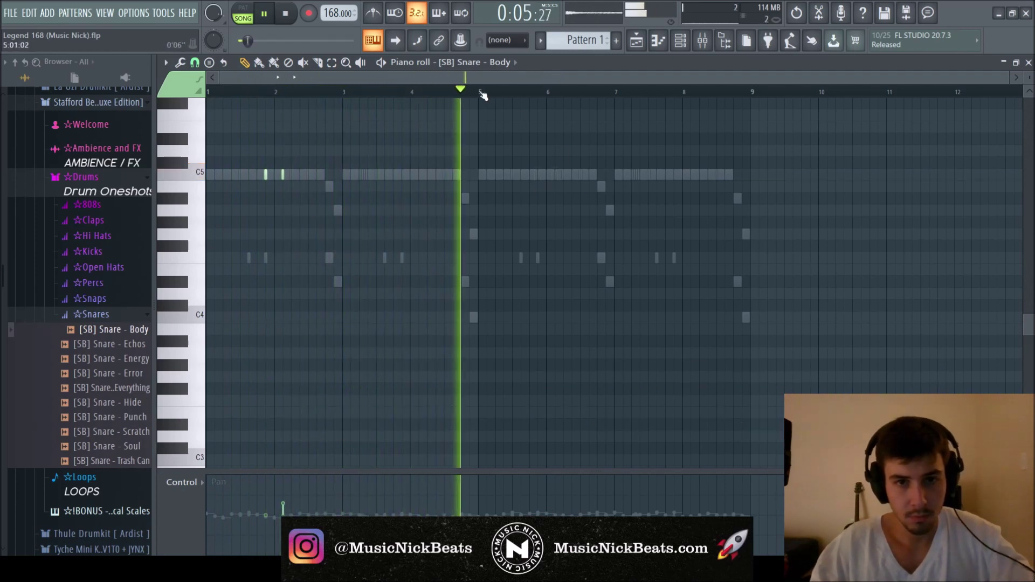
- Duplicate the first four bars of the Snare - Body pattern and adjust the stereo separation of its mixer track
{"action": "left_click_drag", "start_coordinate": [481, 92], "coordinate": [208, 93]}
{"action": "key", "text": "ctrl+b"}
{"action": "left_click", "coordinate": [1028, 63]}
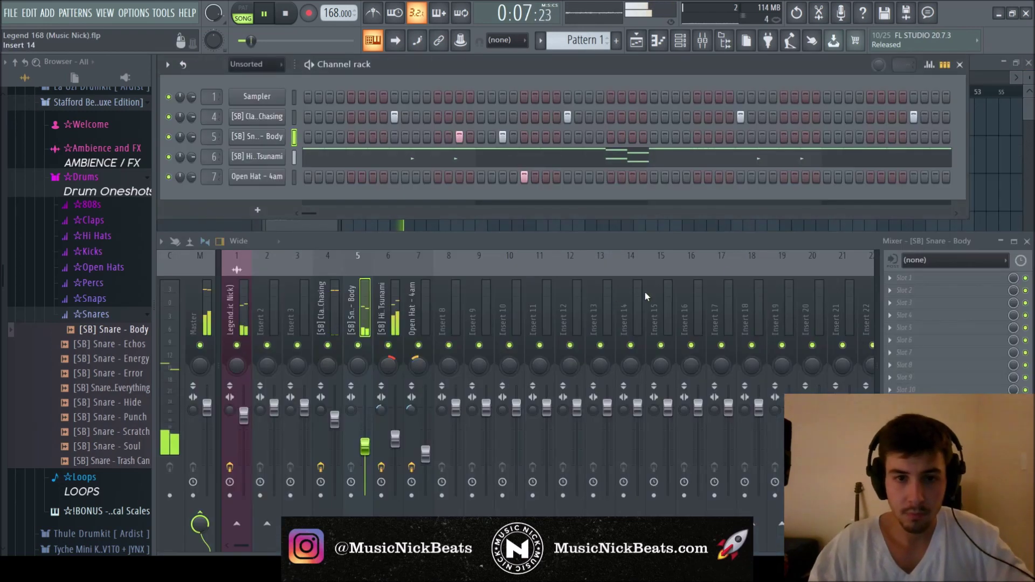
{"action": "left_click_drag", "start_coordinate": [351, 409], "coordinate": [352, 423]}
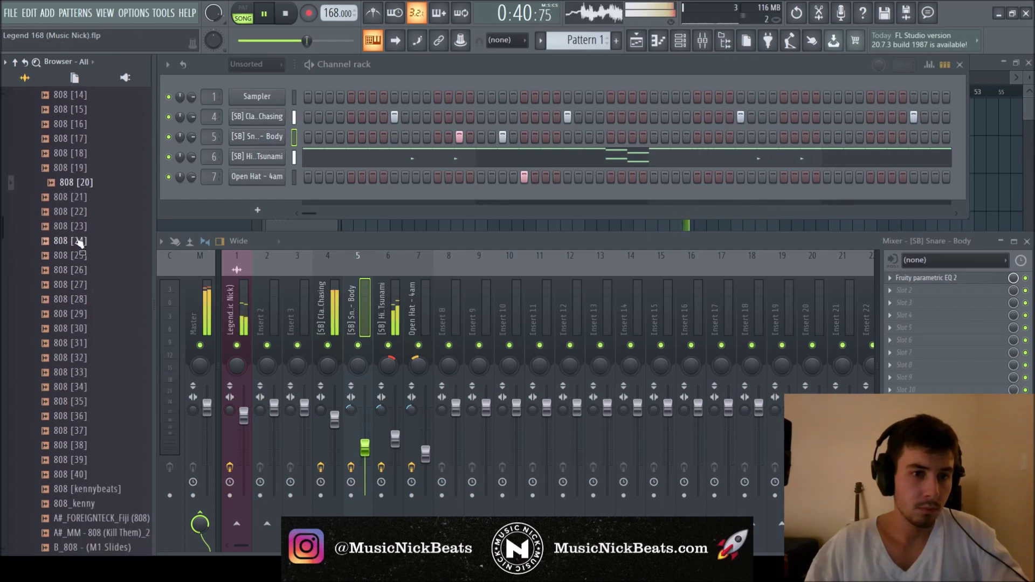
- Audition the 808 samples and load 808 [27] as a new channel on mixer track 8
{"action": "left_click_drag", "start_coordinate": [80, 198], "coordinate": [77, 248]}
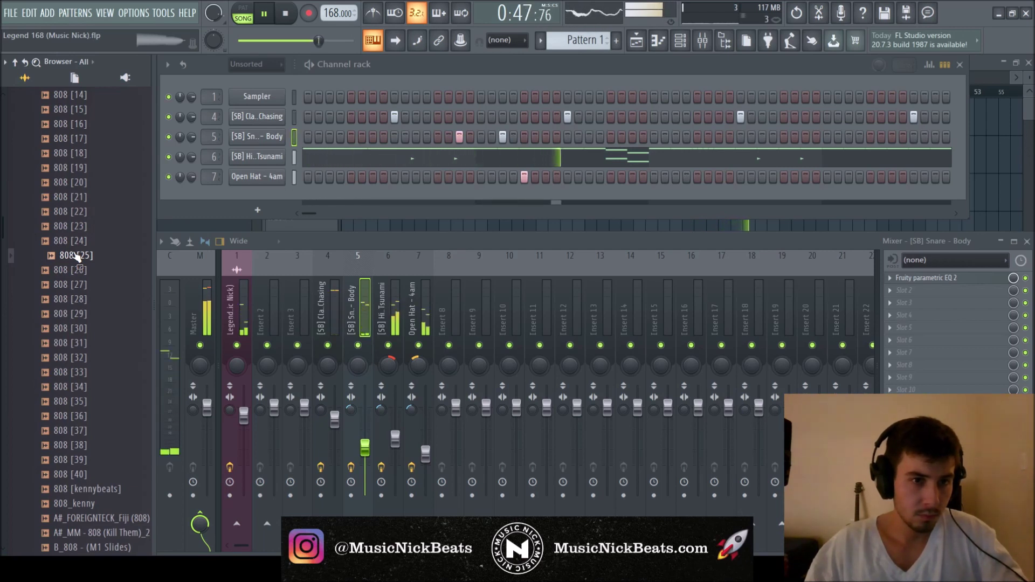
{"action": "left_click_drag", "start_coordinate": [77, 261], "coordinate": [76, 274]}
{"action": "scroll", "coordinate": [71, 284], "scroll_direction": "up", "scroll_amount": 8}
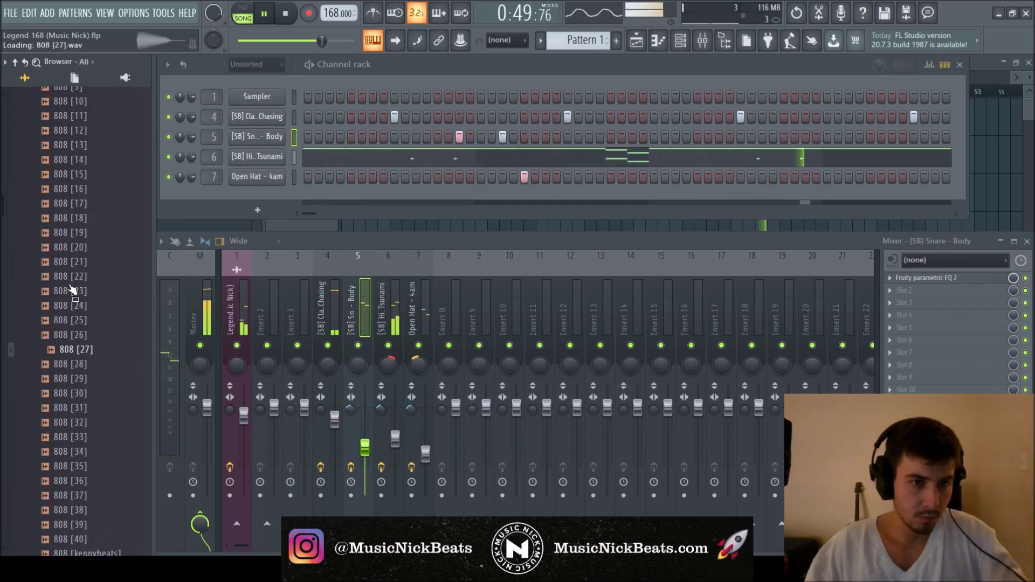
{"action": "scroll", "coordinate": [70, 286], "scroll_direction": "down", "scroll_amount": 8}
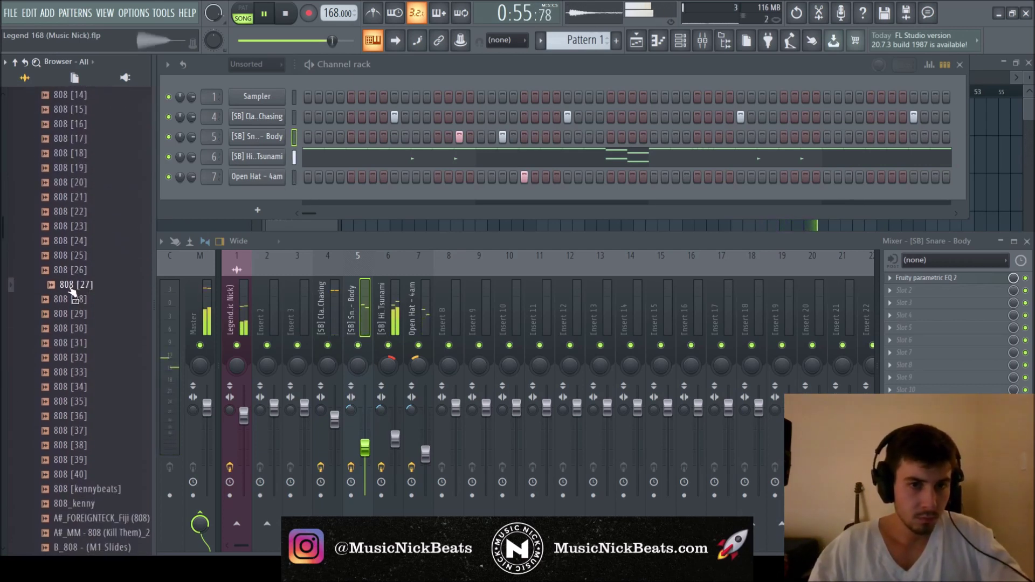
{"action": "left_click_drag", "start_coordinate": [73, 291], "coordinate": [444, 419]}
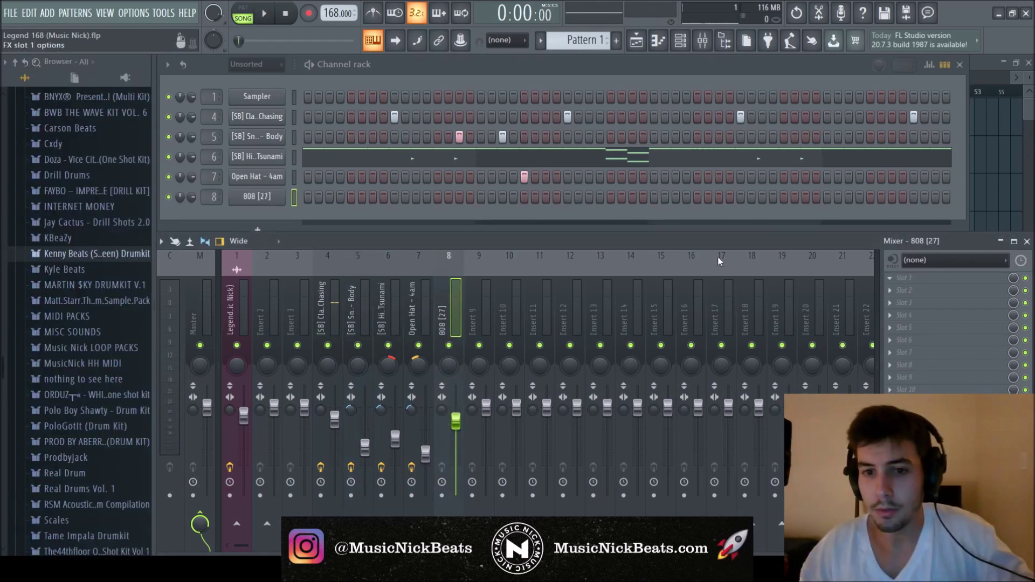
- Load the 808 [27] sample into Newtone on its mixer track to check its pitch, and remove Newtone
{"action": "left_click", "coordinate": [444, 194]}
{"action": "left_click_drag", "start_coordinate": [368, 150], "coordinate": [564, 106]}
{"action": "left_click", "coordinate": [263, 198]}
{"action": "left_click_drag", "start_coordinate": [310, 399], "coordinate": [741, 116]}
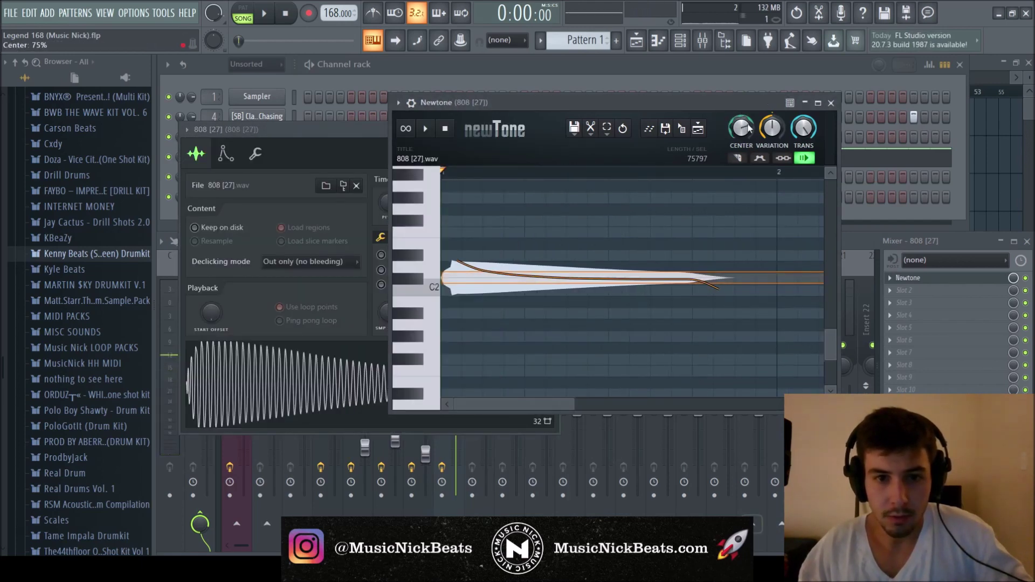
{"action": "left_click", "coordinate": [890, 279]}
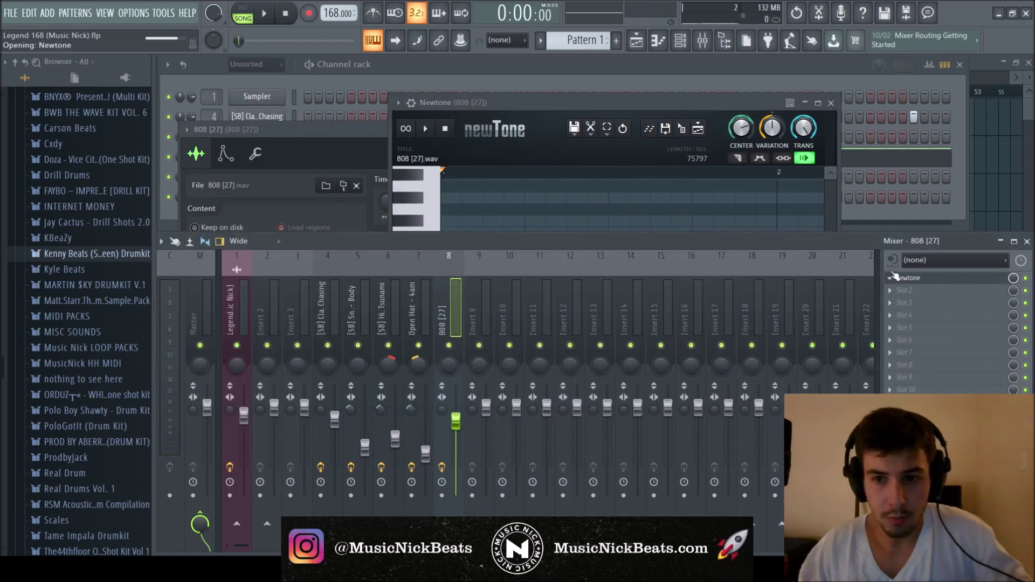
{"action": "left_click", "coordinate": [911, 294]}
- Configure the 808 [27] channel with root note C#5, a full-hold volume envelope and a 110% volume level adjustment
{"action": "left_click", "coordinate": [256, 154]}
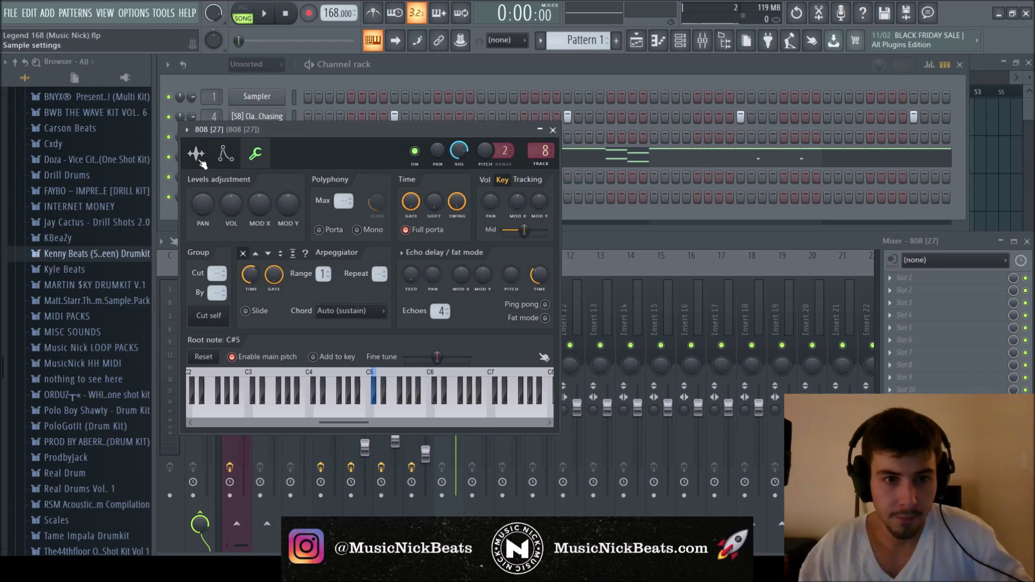
{"action": "left_click", "coordinate": [198, 157]}
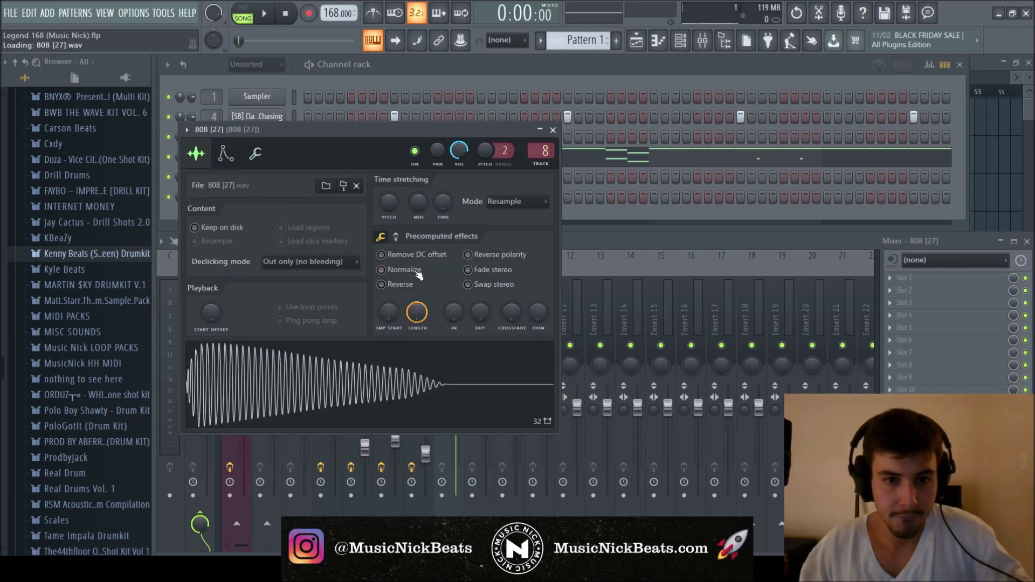
{"action": "left_click", "coordinate": [226, 155]}
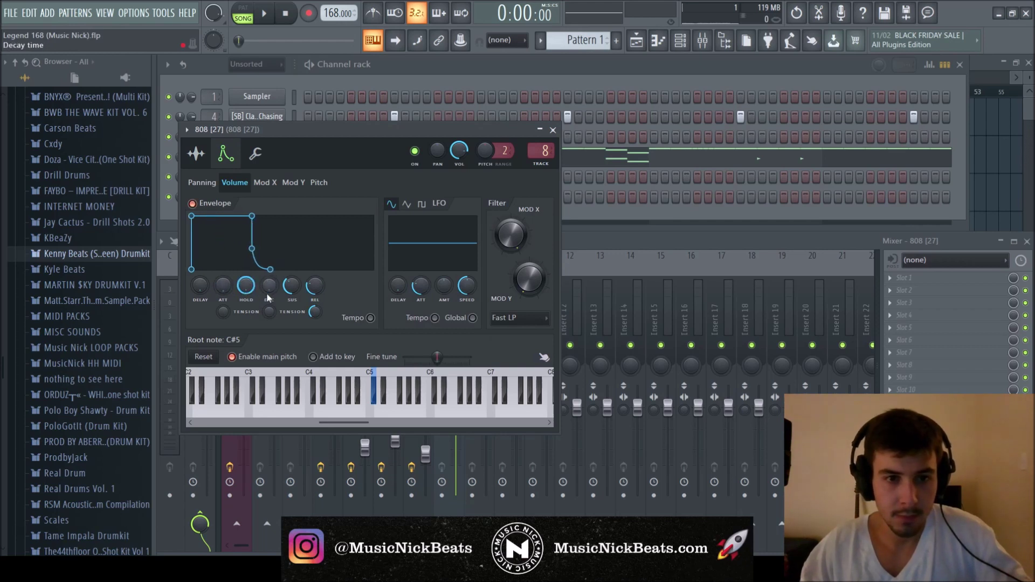
{"action": "left_click", "coordinate": [256, 154]}
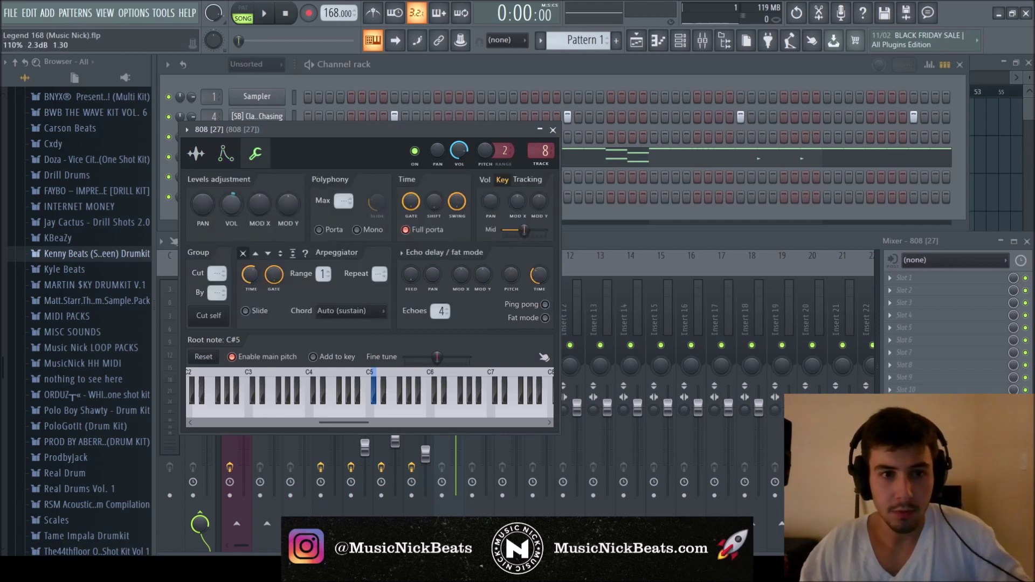
{"action": "left_click", "coordinate": [552, 130]}
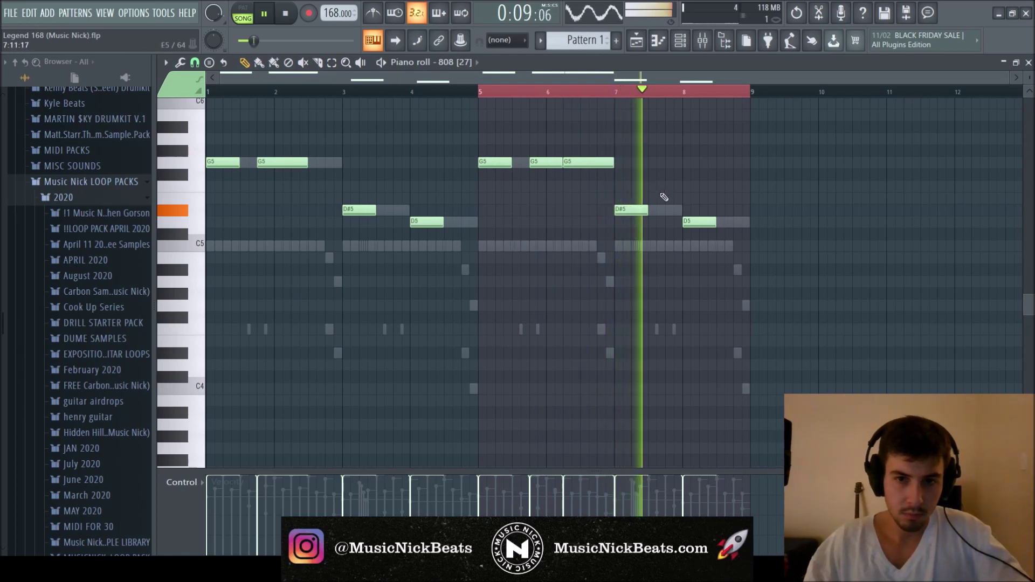
- Repeat D#5 three times from bar 7 in the 808 [27] line and add a short D5 slide note at bar 8
{"action": "key", "text": "space"}
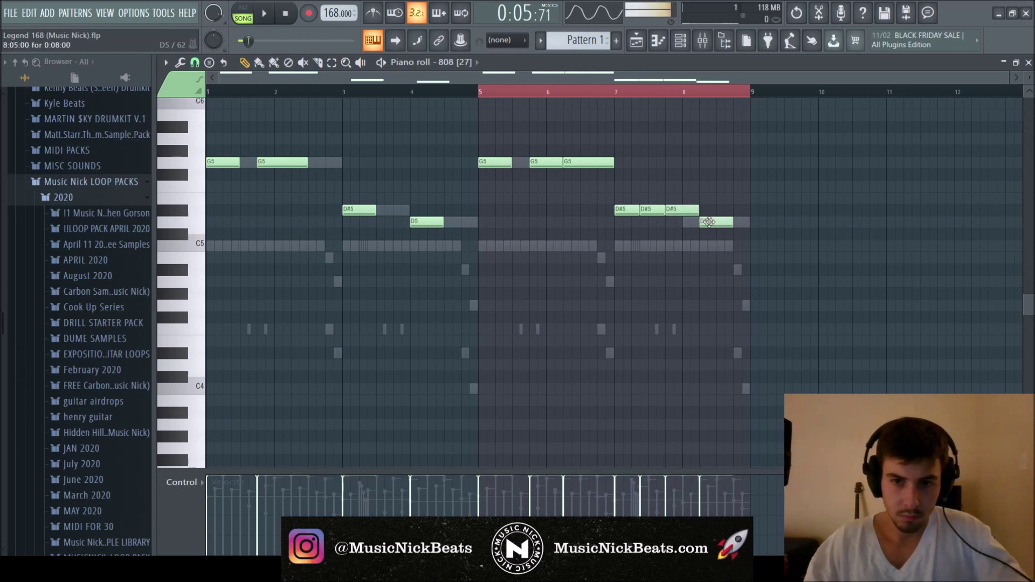
{"action": "scroll", "coordinate": [695, 215], "scroll_direction": "up", "scroll_amount": 3}
{"action": "key", "text": "space"}
{"action": "left_click", "coordinate": [671, 222]}
{"action": "left_click", "coordinate": [694, 222], "text": "ctrl"}
{"action": "key", "text": "s"}
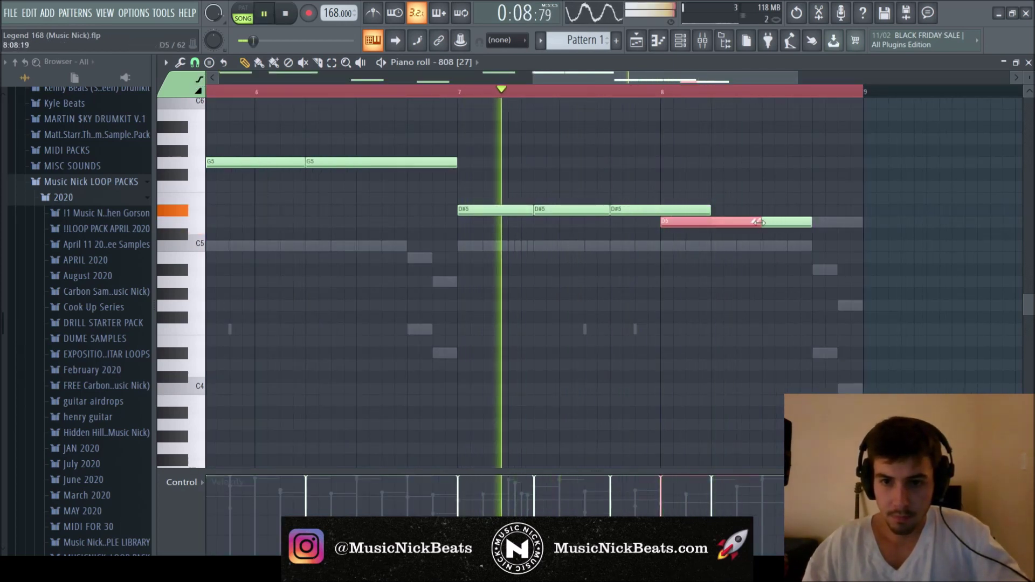
{"action": "left_click_drag", "start_coordinate": [767, 222], "coordinate": [673, 222]}
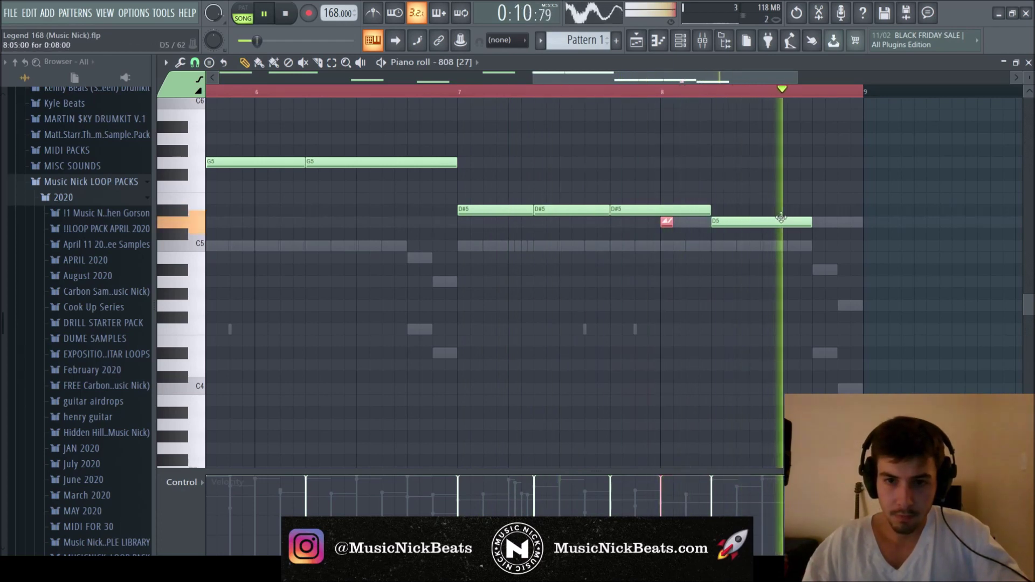
{"action": "scroll", "coordinate": [669, 215], "scroll_direction": "down", "scroll_amount": 3}
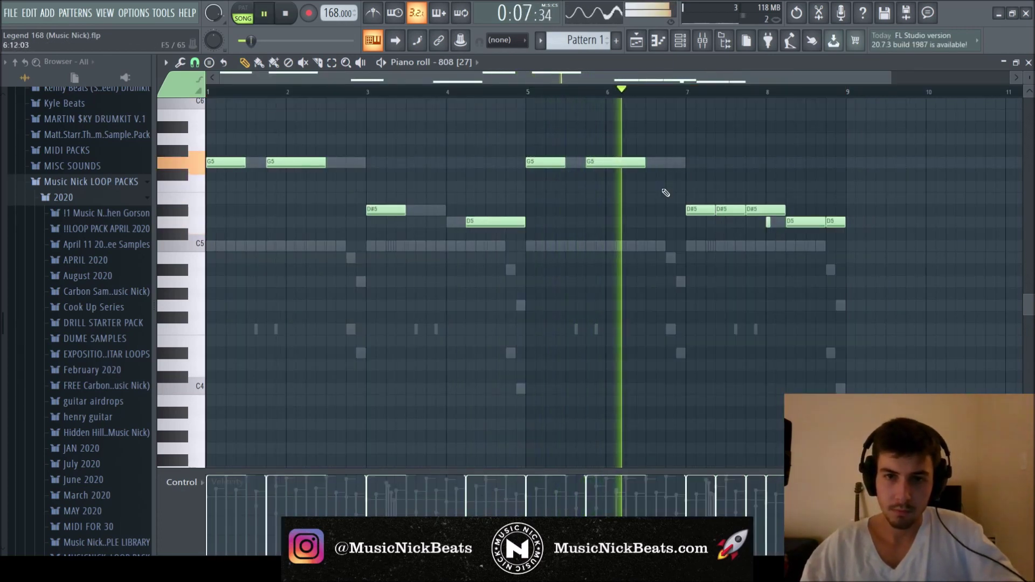
- Save the project, delete the final short D5 note and lengthen the preceding D5 to the end of bar 8
{"action": "key", "text": "ctrl+s"}
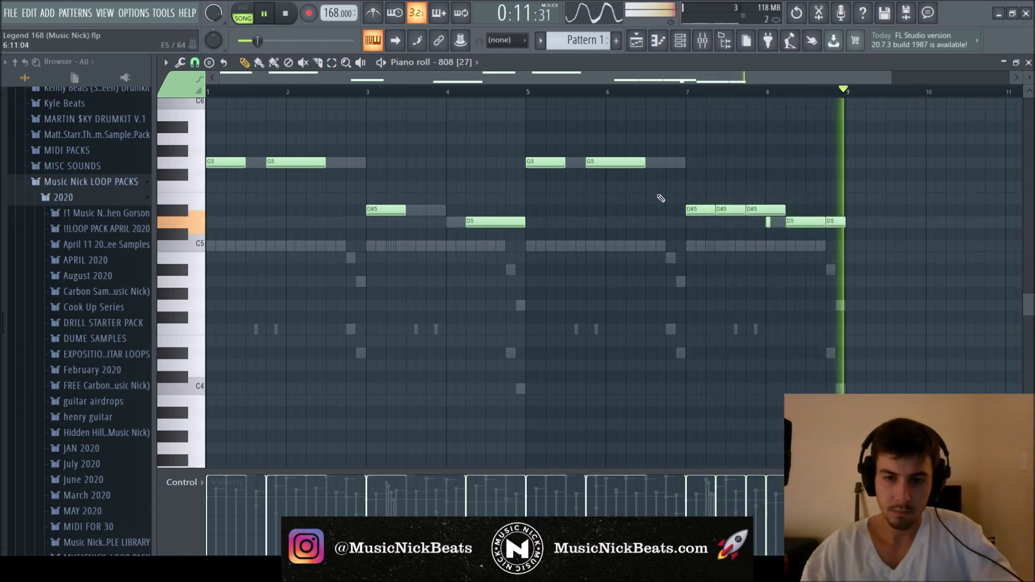
{"action": "right_click", "coordinate": [833, 223]}
{"action": "left_click_drag", "start_coordinate": [821, 223], "coordinate": [840, 224]}
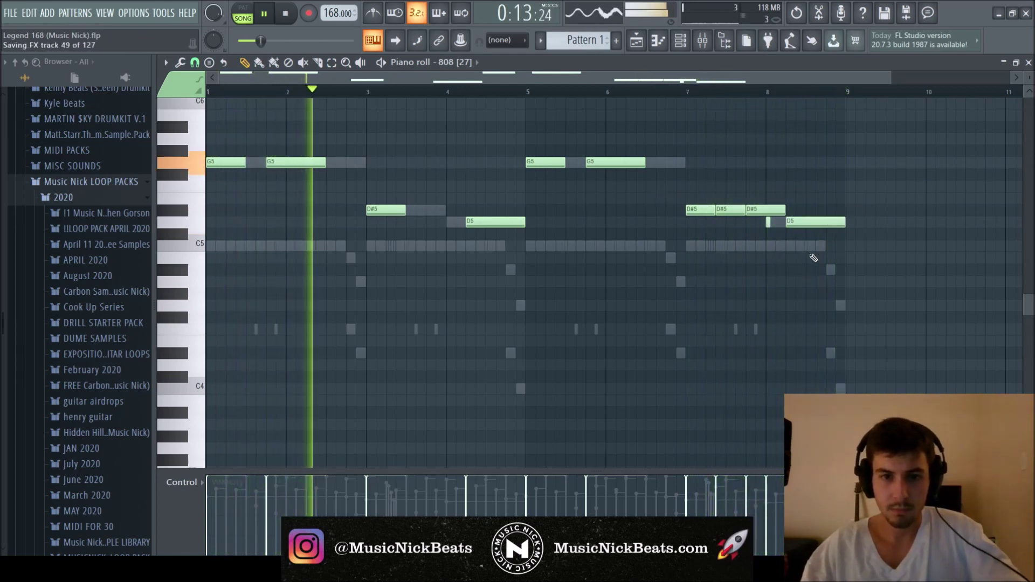
{"action": "key", "text": "space"}
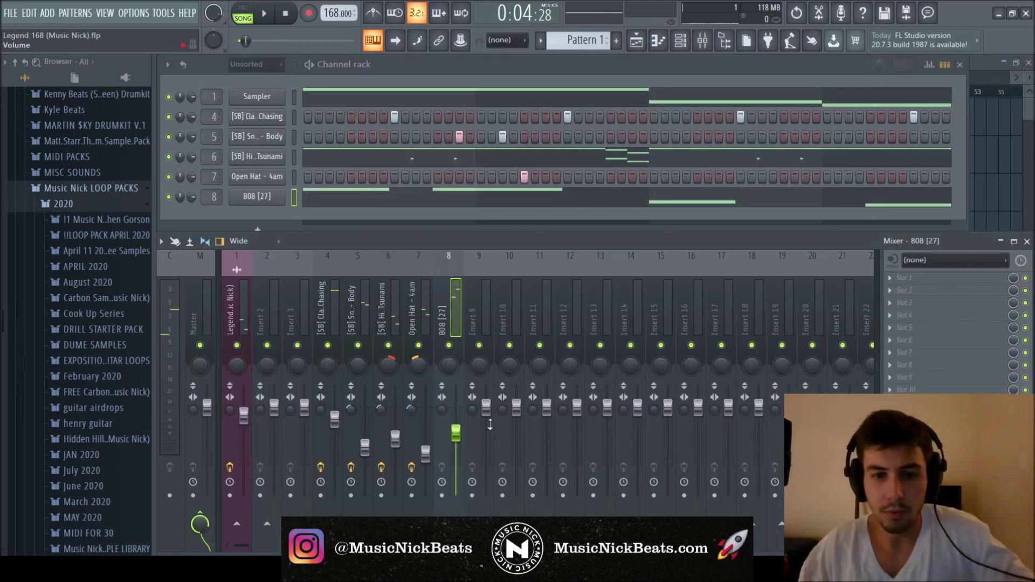
- Collapse the loop pack folders and add nm - berry kick from the Nick Mira Forge Drum Kit as a new channel on mixer track 9
{"action": "scroll", "coordinate": [74, 272], "scroll_direction": "down", "scroll_amount": 3}
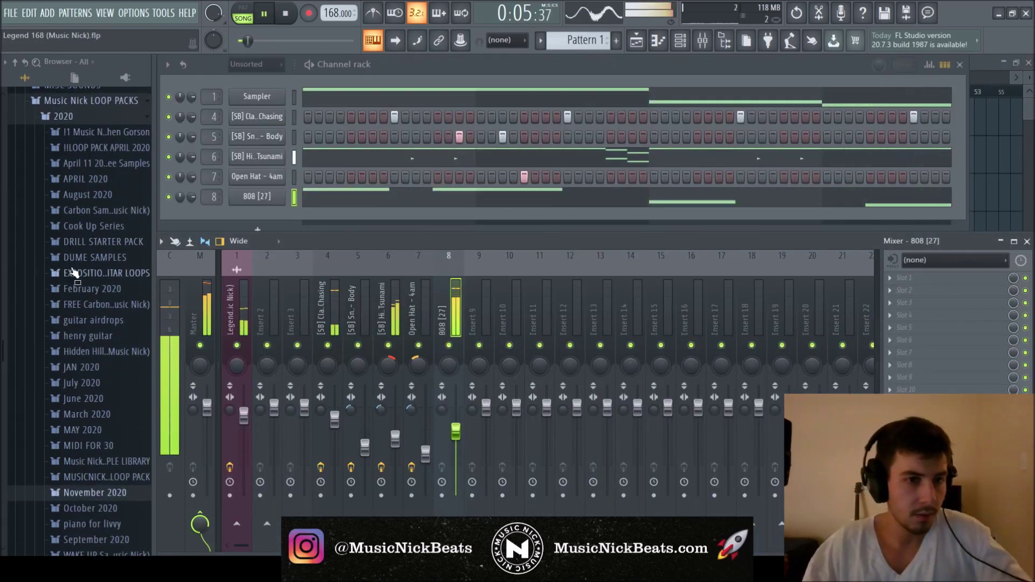
{"action": "scroll", "coordinate": [83, 272], "scroll_direction": "up", "scroll_amount": 3}
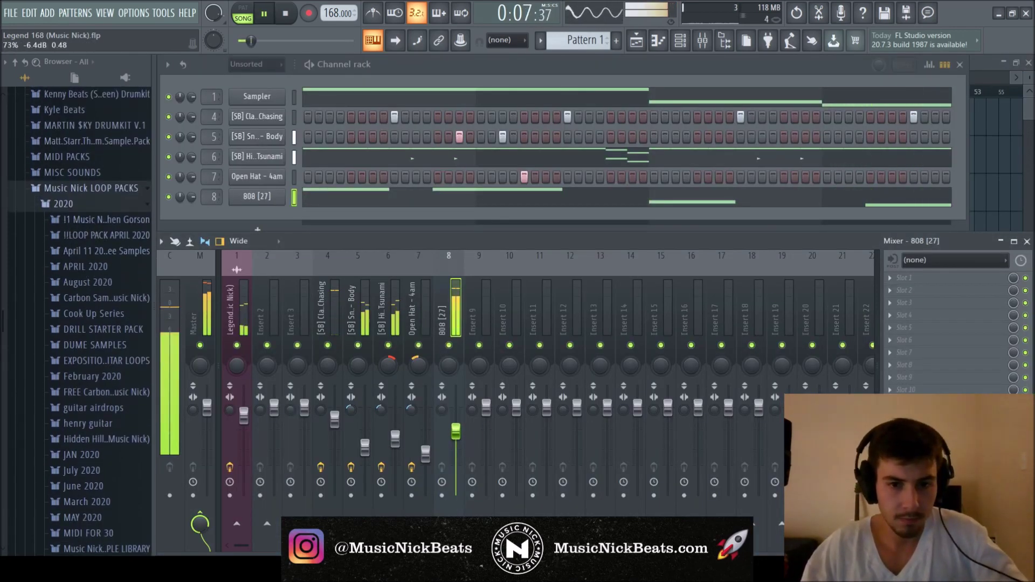
{"action": "left_click", "coordinate": [64, 204]}
{"action": "left_click", "coordinate": [88, 188]}
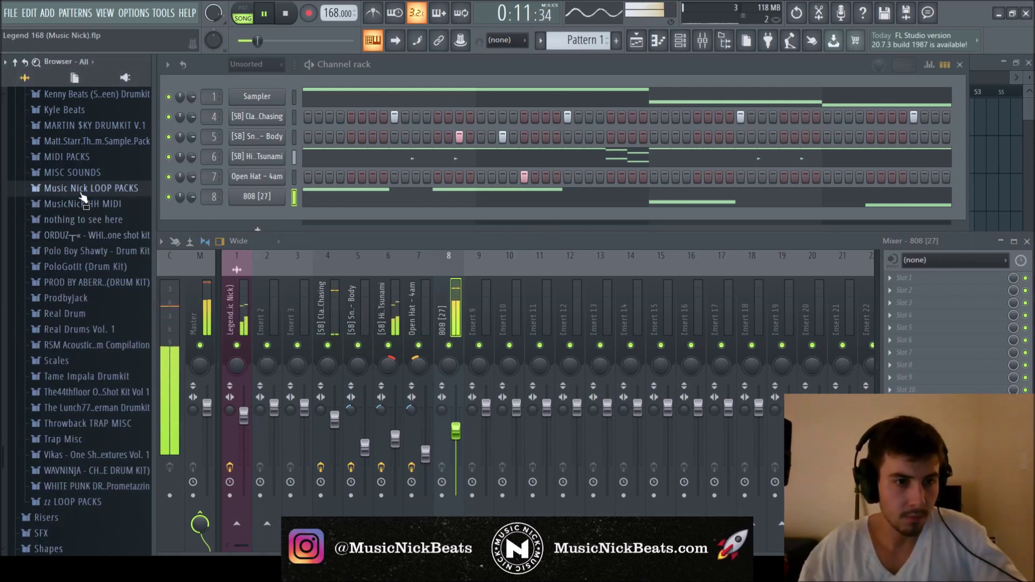
{"action": "key", "text": "space"}
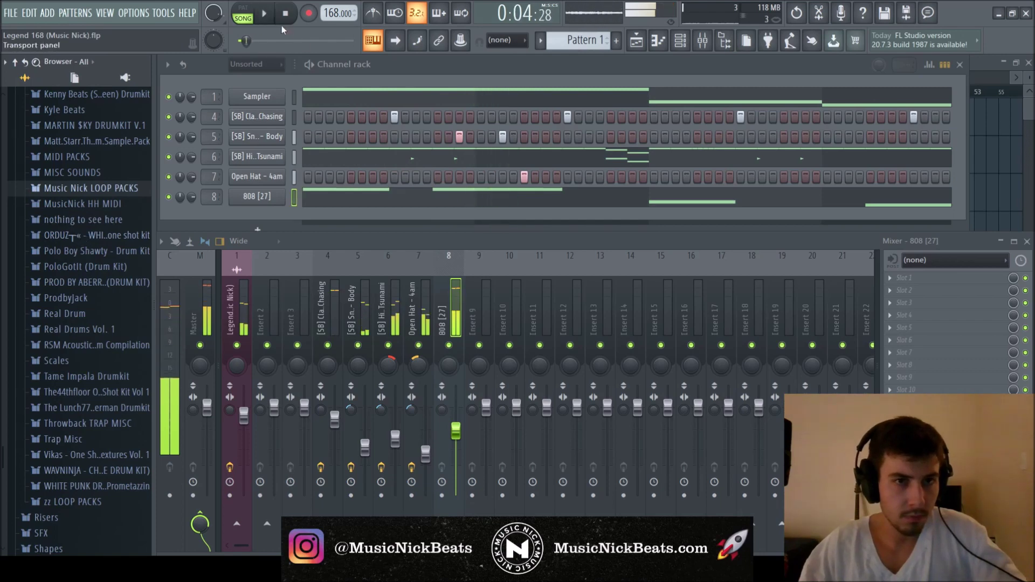
{"action": "scroll", "coordinate": [104, 155], "scroll_direction": "up", "scroll_amount": 3}
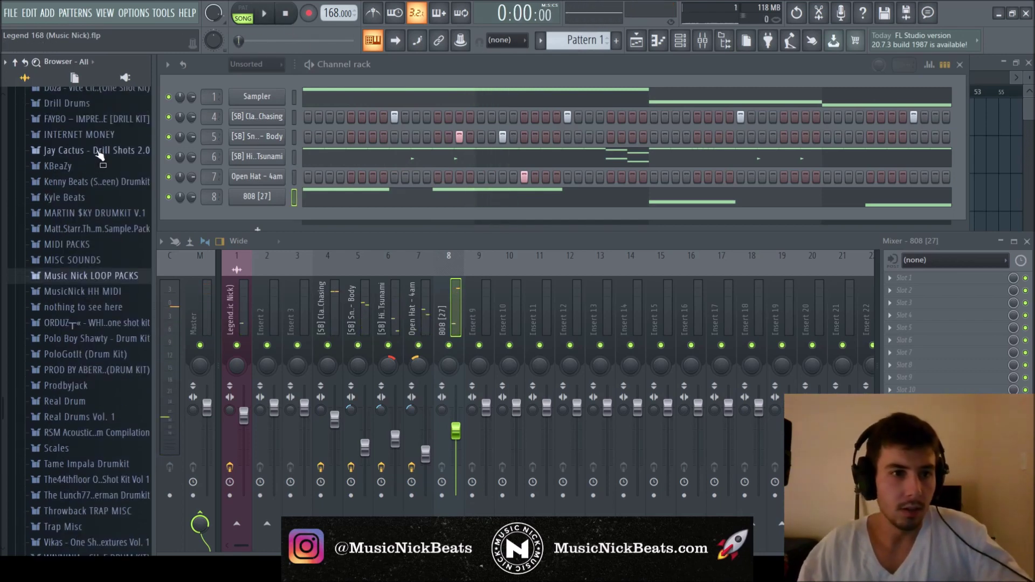
{"action": "left_click", "coordinate": [78, 135]}
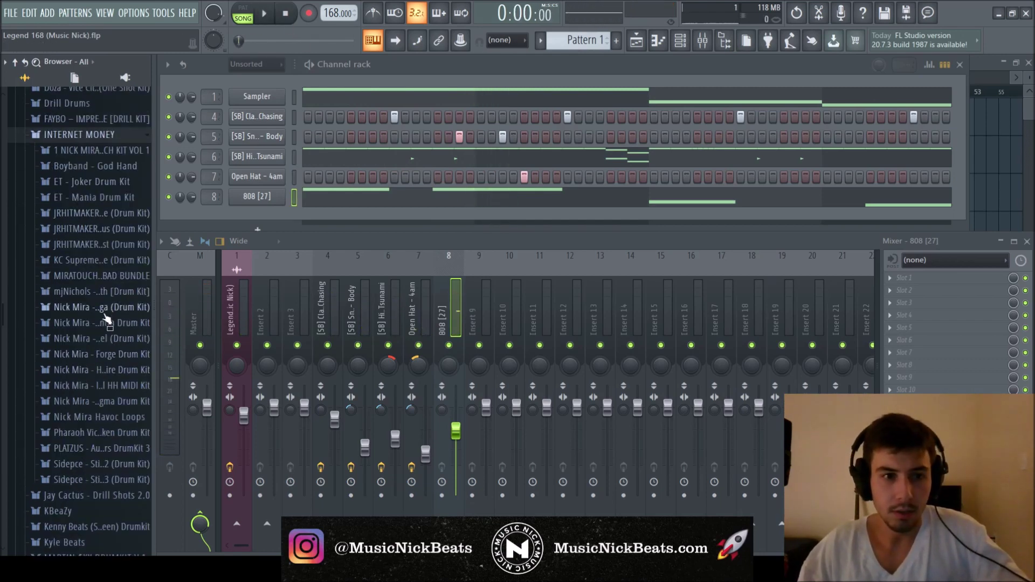
{"action": "left_click", "coordinate": [102, 354]}
{"action": "left_click", "coordinate": [73, 346]}
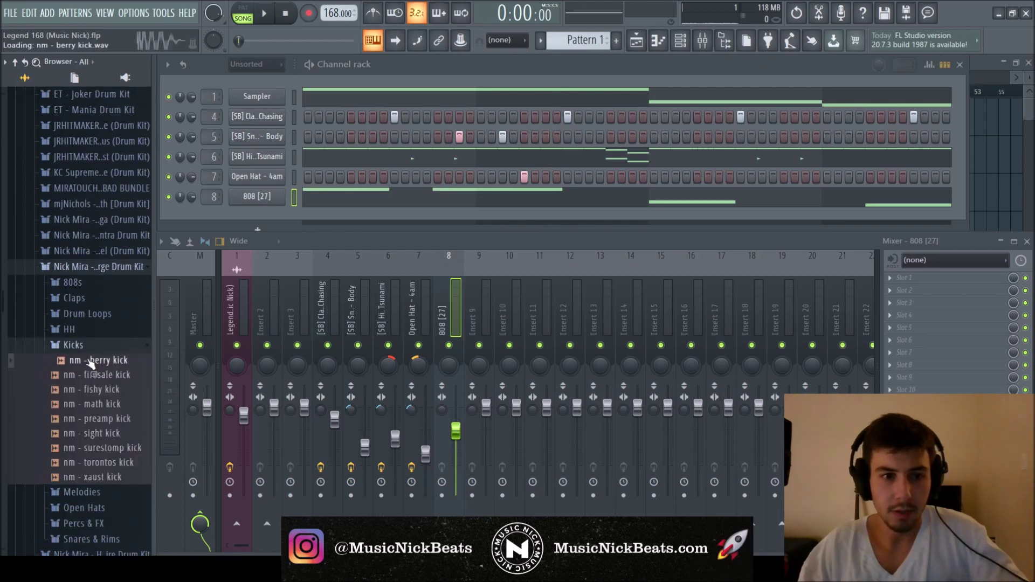
{"action": "left_click_drag", "start_coordinate": [250, 216], "coordinate": [251, 216]}
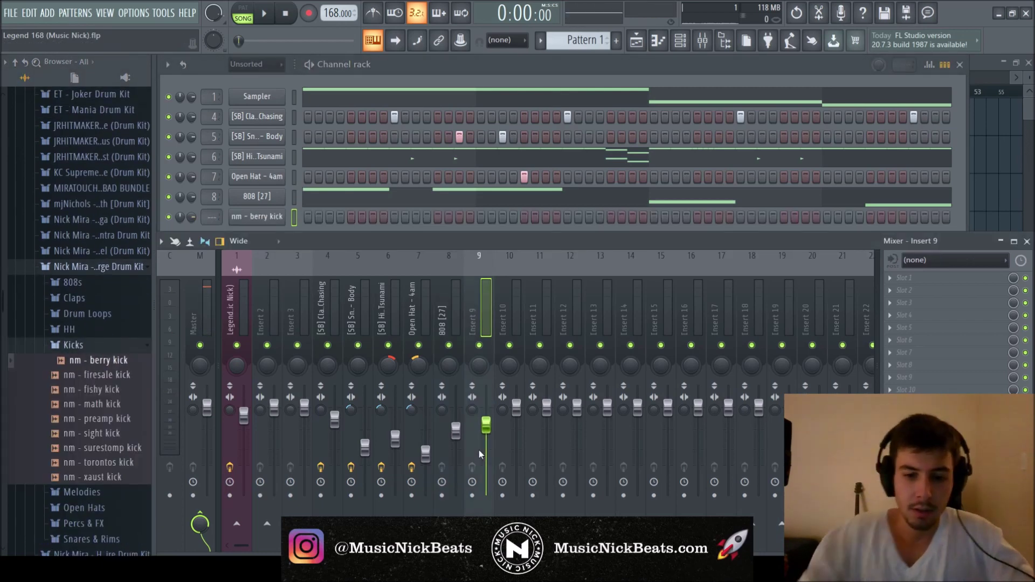
- Set the nm - berry kick channel's volume level adjustment to about 137%
{"action": "left_click", "coordinate": [273, 216]}
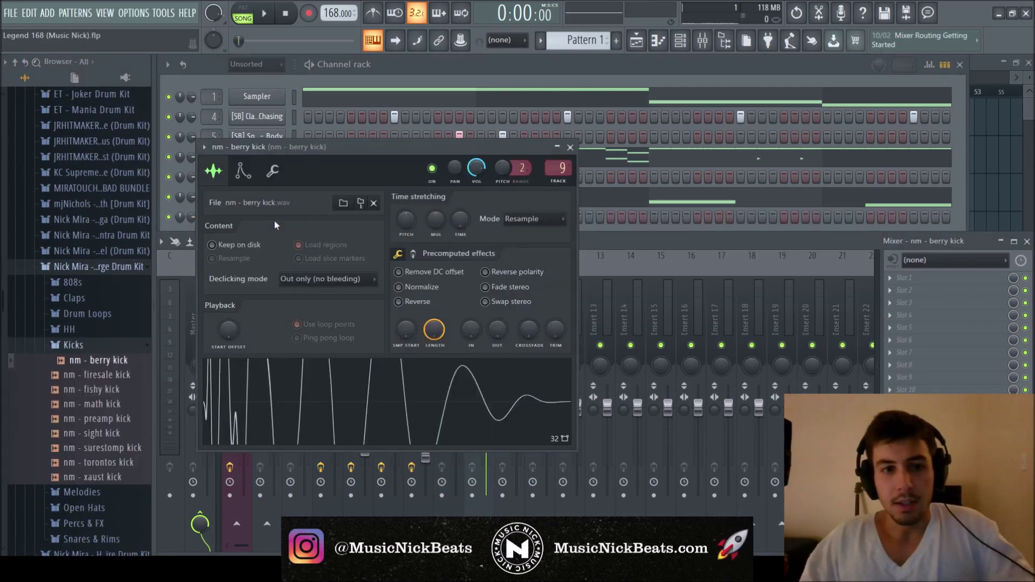
{"action": "left_click", "coordinate": [275, 173]}
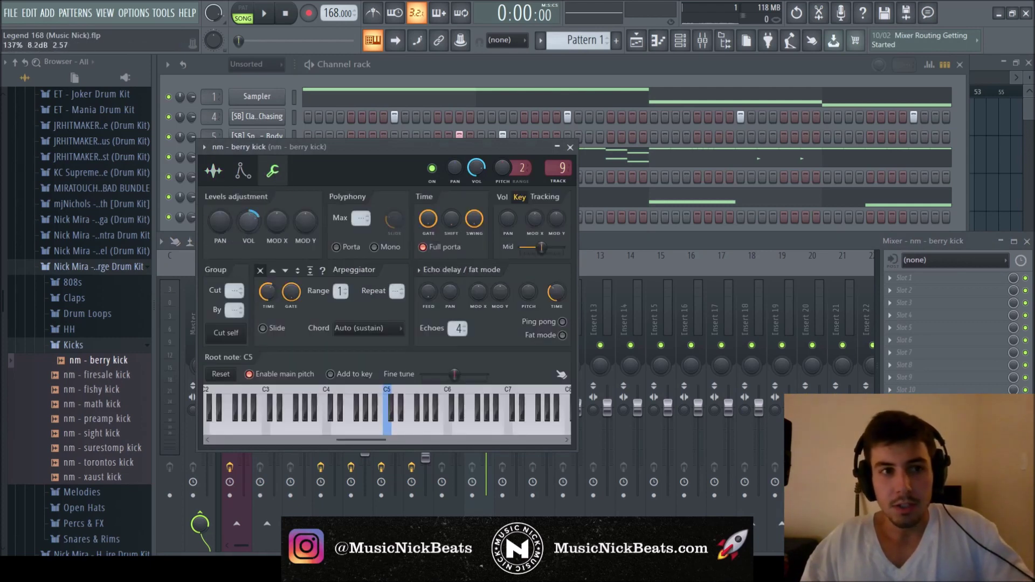
{"action": "left_click", "coordinate": [216, 173]}
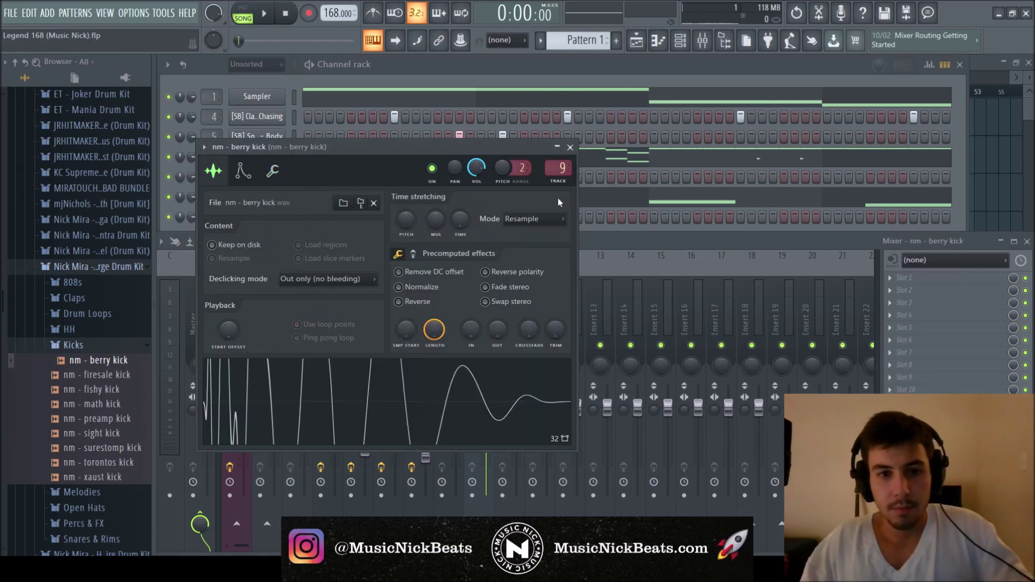
{"action": "key", "text": "space"}
{"action": "left_click", "coordinate": [570, 147]}
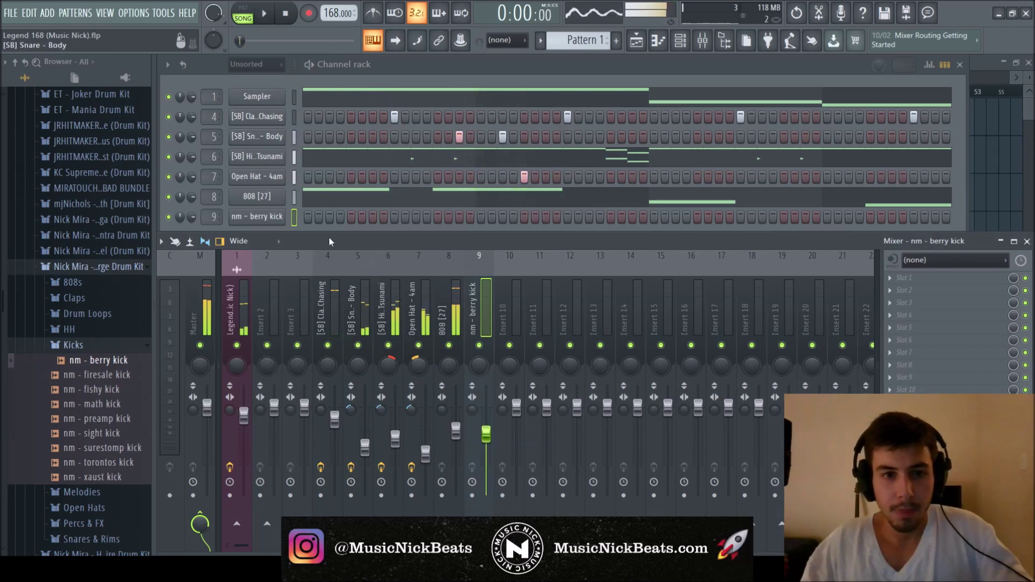
- Place an nm - berry kick hit on the first step of the pattern and play it with the beat
{"action": "key", "text": "space"}
{"action": "left_click", "coordinate": [308, 217]}
{"action": "key", "text": "space"}
{"action": "key", "text": "space"}
{"action": "key", "text": "F7"}
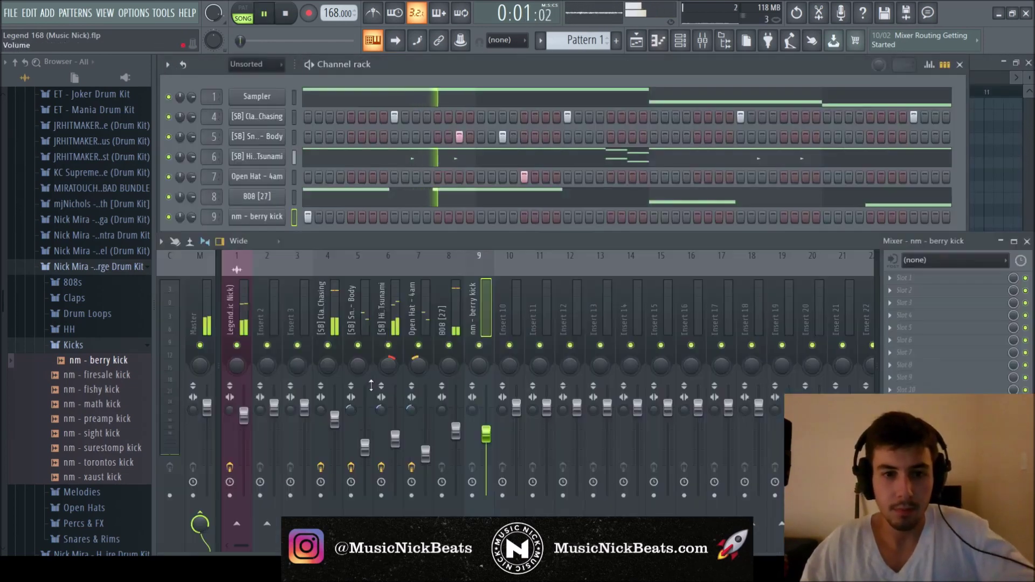
{"action": "key", "text": "F7"}
{"action": "key", "text": "space"}
{"action": "key", "text": "space"}
- Lower the nm - berry kick mixer level and fill in its C5 hits across the eight bars
{"action": "left_click_drag", "start_coordinate": [487, 443], "coordinate": [492, 460]}
{"action": "key", "text": "space"}
{"action": "left_click", "coordinate": [385, 70]}
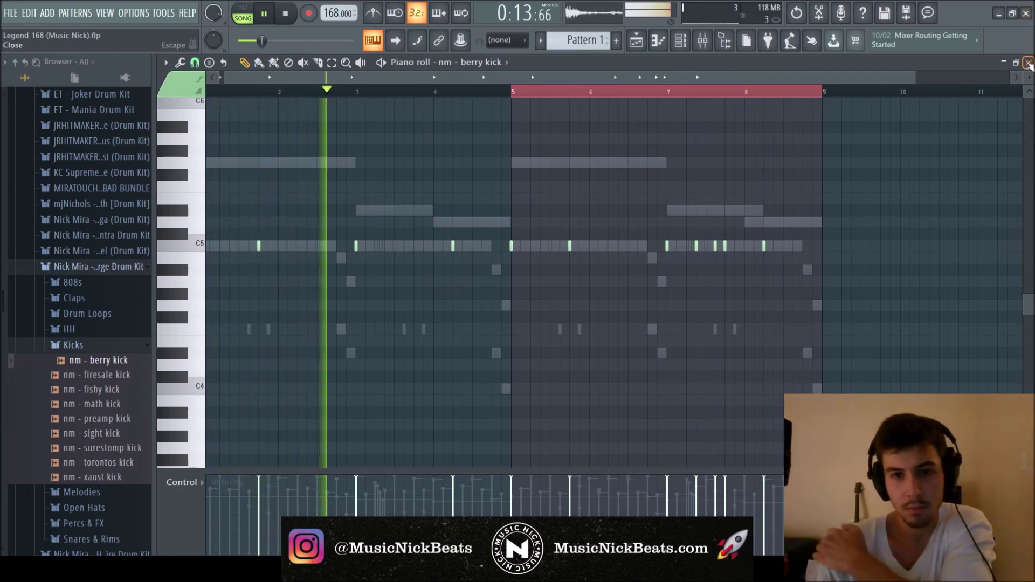
{"action": "left_click", "coordinate": [1028, 62]}
{"action": "left_click_drag", "start_coordinate": [487, 457], "coordinate": [488, 459]}
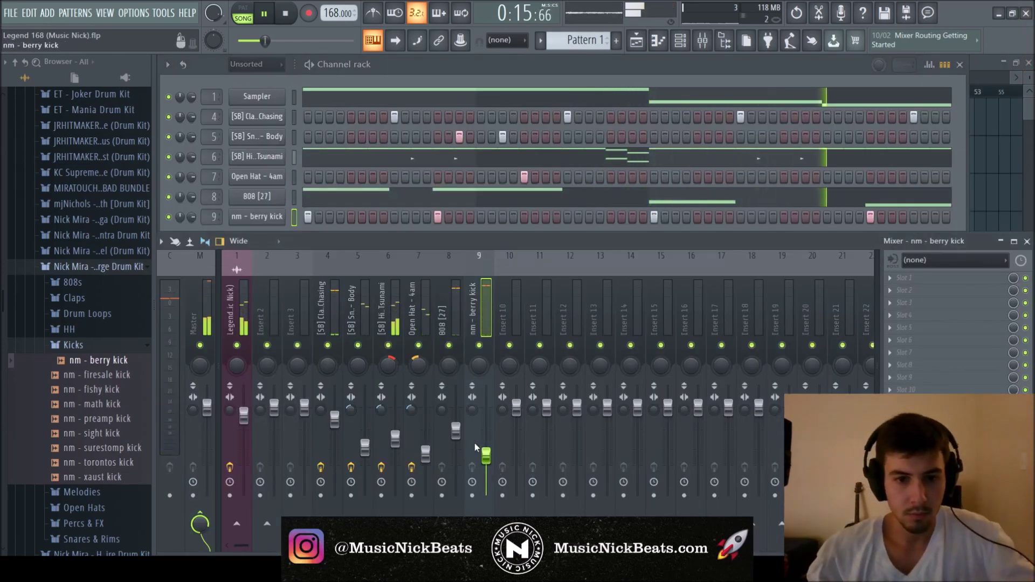
- Load TR5 Classic Clipper in the first effect slot of the Master track
{"action": "left_click", "coordinate": [198, 303]}
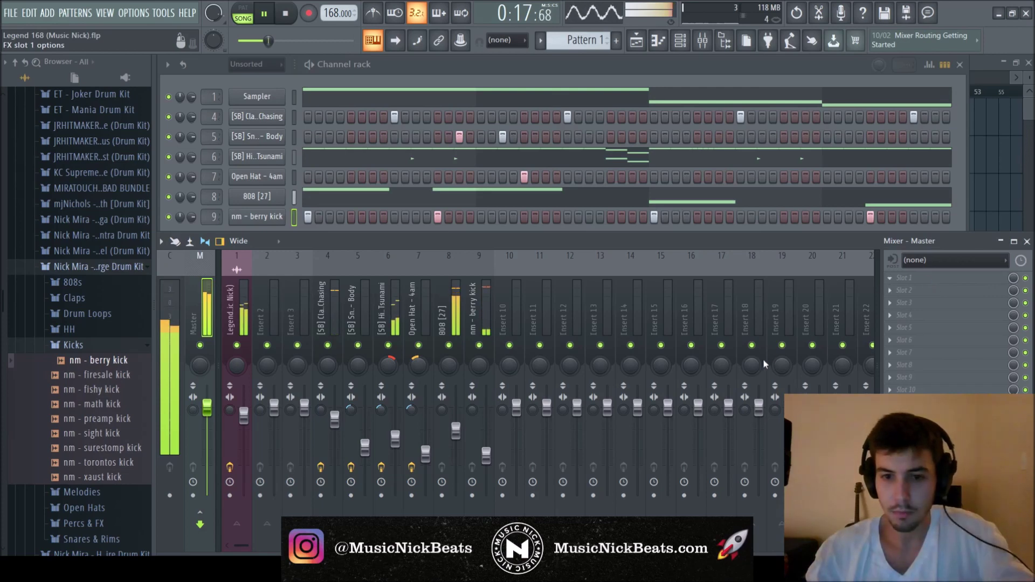
{"action": "left_click", "coordinate": [734, 412]}
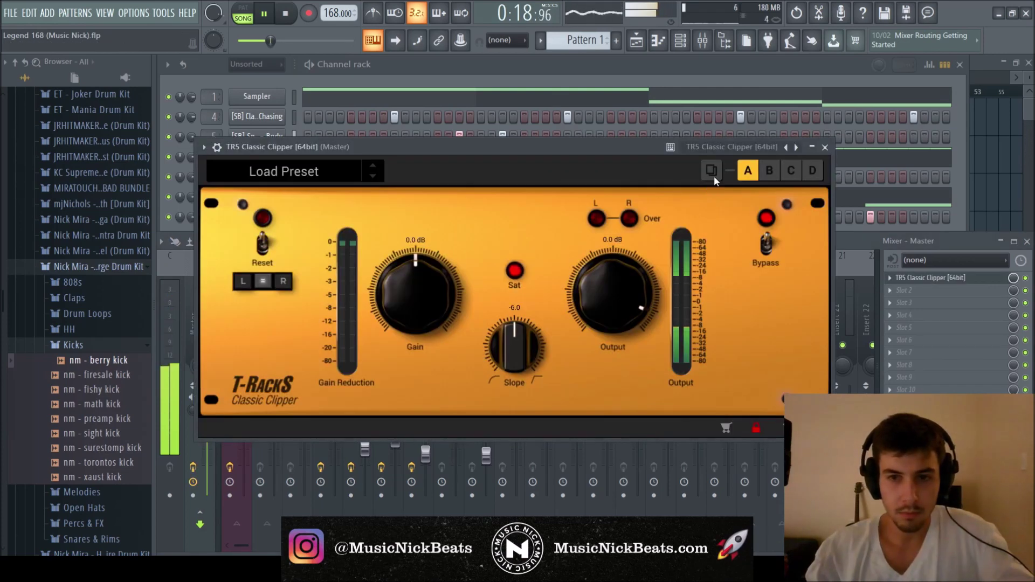
{"action": "left_click", "coordinate": [825, 147]}
- Remove the extra nm - berry kick hit in the middle of bar 7 and select the clap's mixer track
{"action": "left_click", "coordinate": [451, 436]}
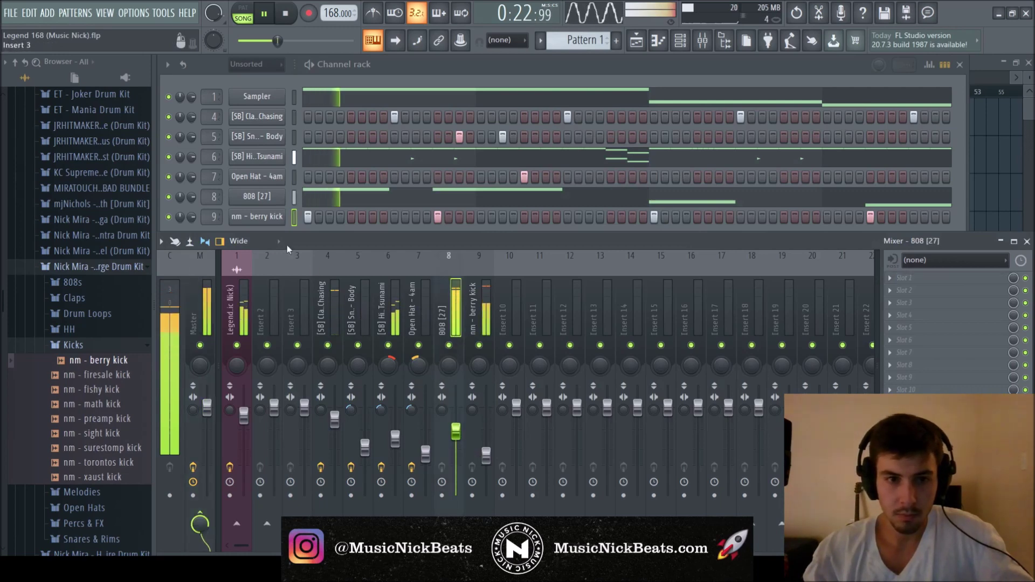
{"action": "right_click", "coordinate": [263, 217]}
{"action": "left_click", "coordinate": [280, 224]}
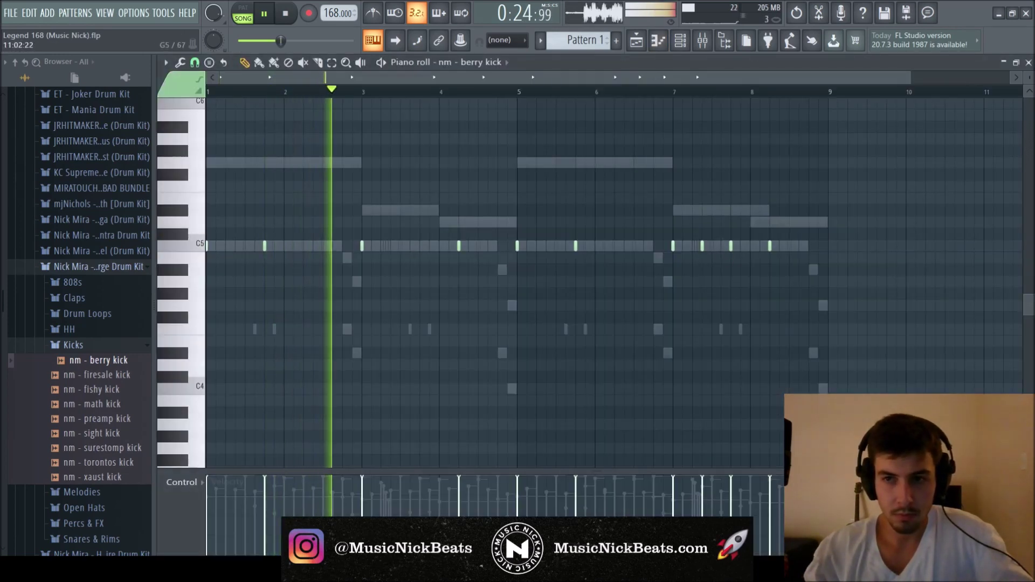
{"action": "left_click", "coordinate": [1028, 62]}
{"action": "left_click", "coordinate": [335, 424]}
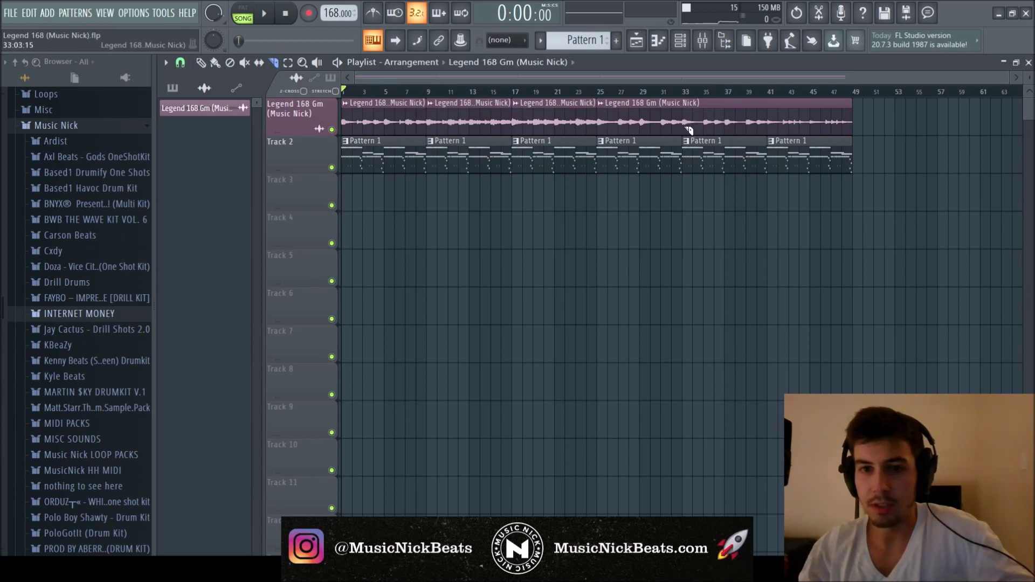
- Replace the Pattern 1 clips with its split clap, snare, hi-hat, open hat, 808 and kick patterns on tracks 2 to 7
{"action": "mouse_move", "coordinate": [372, 157]}
{"action": "left_mouse_down"}
{"action": "mouse_move", "coordinate": [761, 174]}
{"action": "mouse_move", "coordinate": [798, 164]}
{"action": "left_mouse_up"}
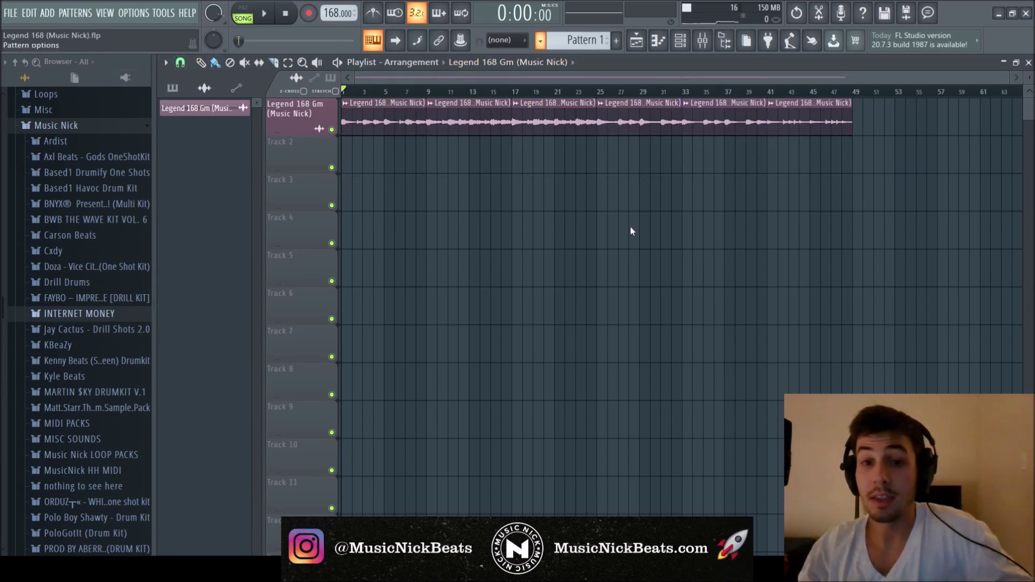
{"action": "left_click", "coordinate": [246, 234]}
{"action": "left_click", "coordinate": [192, 131], "text": "shift"}
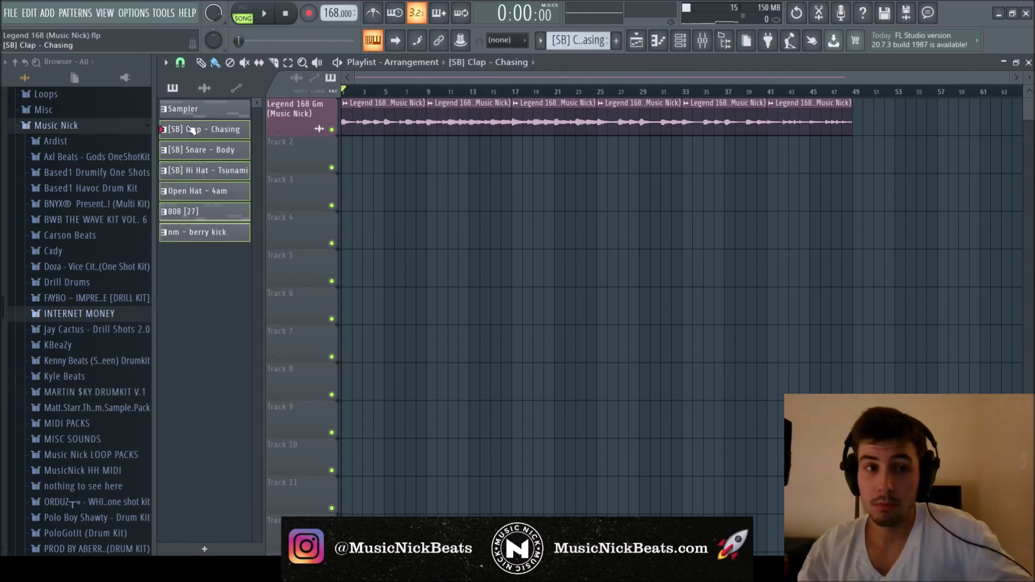
{"action": "left_click_drag", "start_coordinate": [192, 131], "coordinate": [368, 156]}
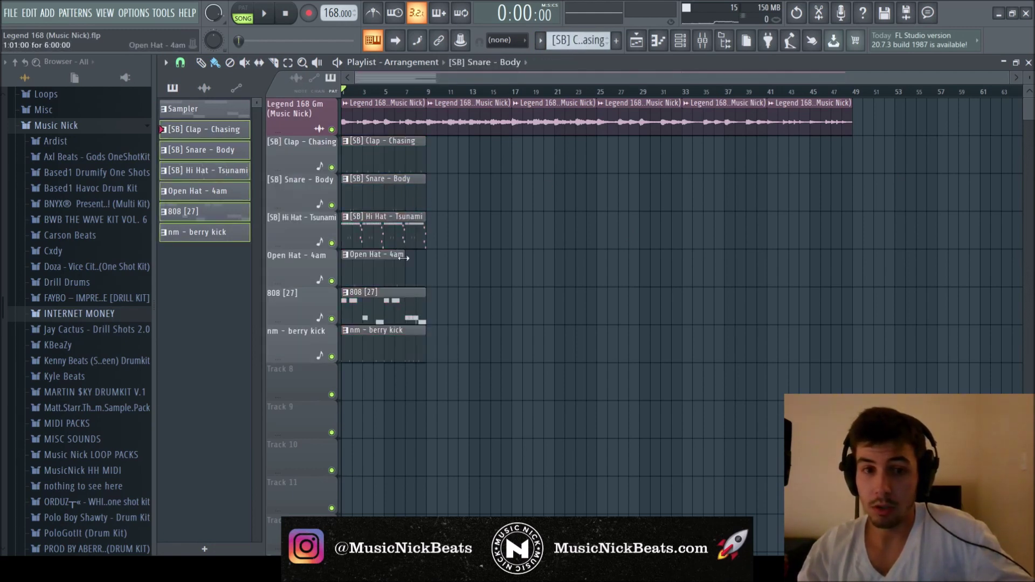
- Repeat the clap, snare, hi-hat, open hat, 808 and kick clips under the melody through bar 48
{"action": "key", "text": "ctrl+a"}
{"action": "left_click_drag", "start_coordinate": [504, 399], "coordinate": [354, 168]}
{"action": "mouse_move", "coordinate": [380, 154]}
{"action": "left_mouse_down"}
{"action": "mouse_move", "coordinate": [457, 167]}
{"action": "mouse_move", "coordinate": [631, 163]}
{"action": "mouse_move", "coordinate": [621, 164]}
{"action": "left_mouse_up"}
{"action": "mouse_move", "coordinate": [628, 165]}
{"action": "left_mouse_down"}
{"action": "mouse_move", "coordinate": [806, 169]}
{"action": "mouse_move", "coordinate": [798, 170]}
{"action": "left_mouse_up"}
- Move the whole arrangement to start at bar 49 and copy its melody clips back to bars 1 to 48
{"action": "key", "text": "ctrl+a"}
{"action": "mouse_move", "coordinate": [531, 117]}
{"action": "left_mouse_down"}
{"action": "mouse_move", "coordinate": [895, 141]}
{"action": "mouse_move", "coordinate": [866, 141]}
{"action": "left_mouse_up"}
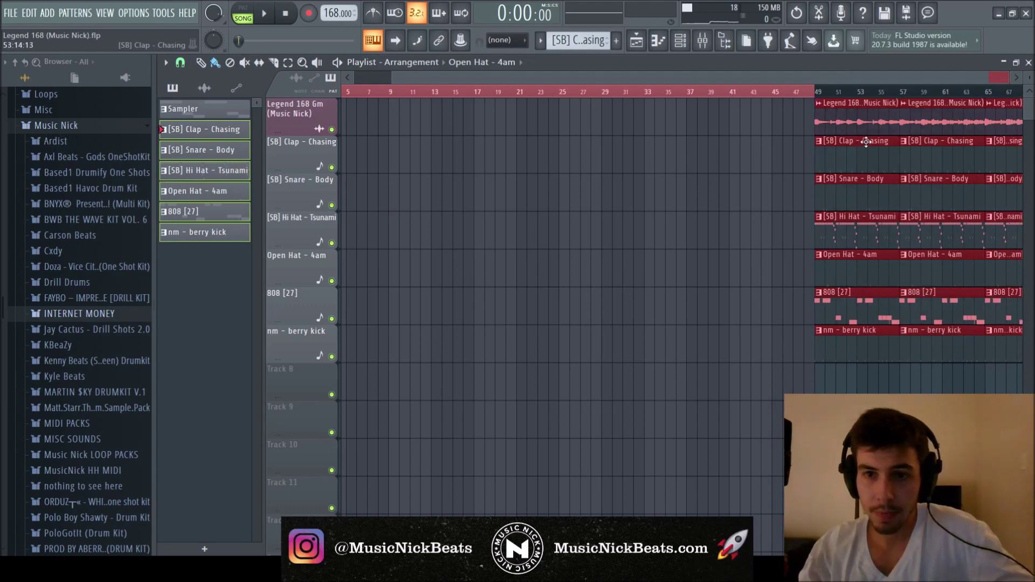
{"action": "scroll", "coordinate": [677, 134], "scroll_direction": "down", "scroll_amount": 3}
{"action": "left_click_drag", "start_coordinate": [937, 123], "coordinate": [234, 91]}
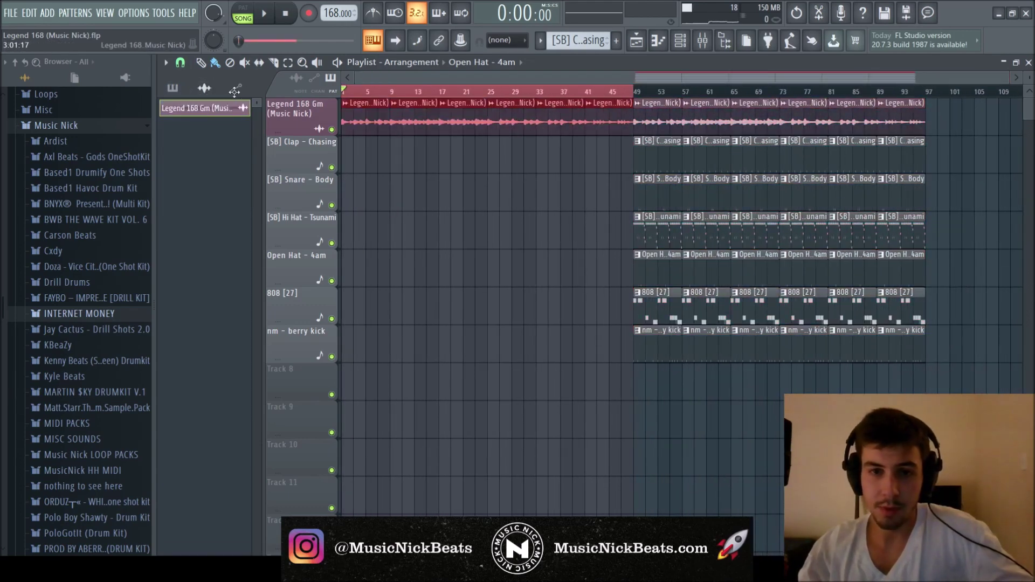
- Shift the full melody and drum section to start at bar 57 and clear the timeline selection
{"action": "left_click_drag", "start_coordinate": [947, 399], "coordinate": [705, 115]}
{"action": "scroll", "coordinate": [522, 189], "scroll_direction": "down", "scroll_amount": 1}
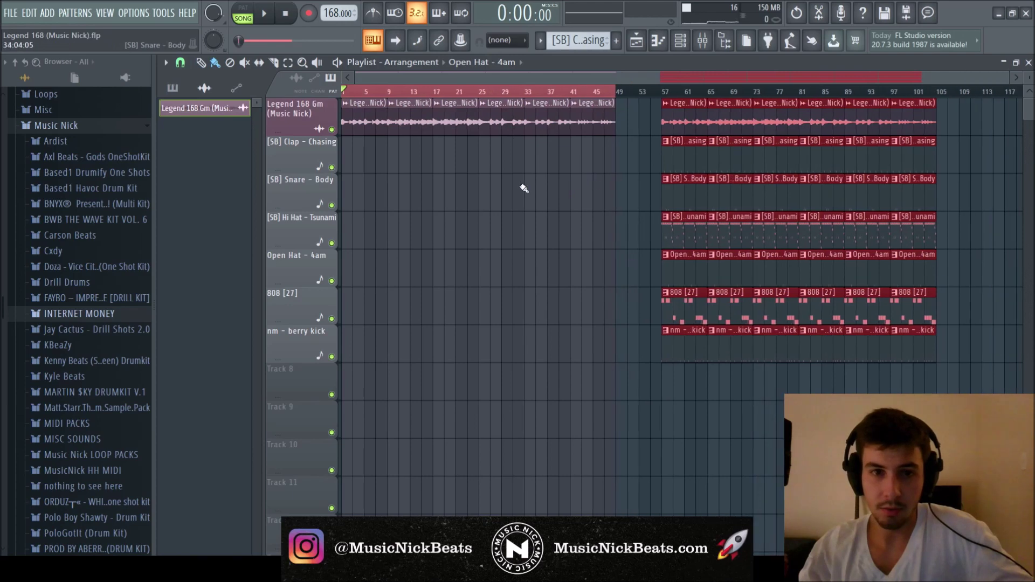
{"action": "left_click", "coordinate": [345, 96]}
- Copy the first clap, snare, hi-hat, open hat and 808 clips from bar 57 to bar 9, without the kick
{"action": "left_click_drag", "start_coordinate": [677, 315], "coordinate": [673, 168]}
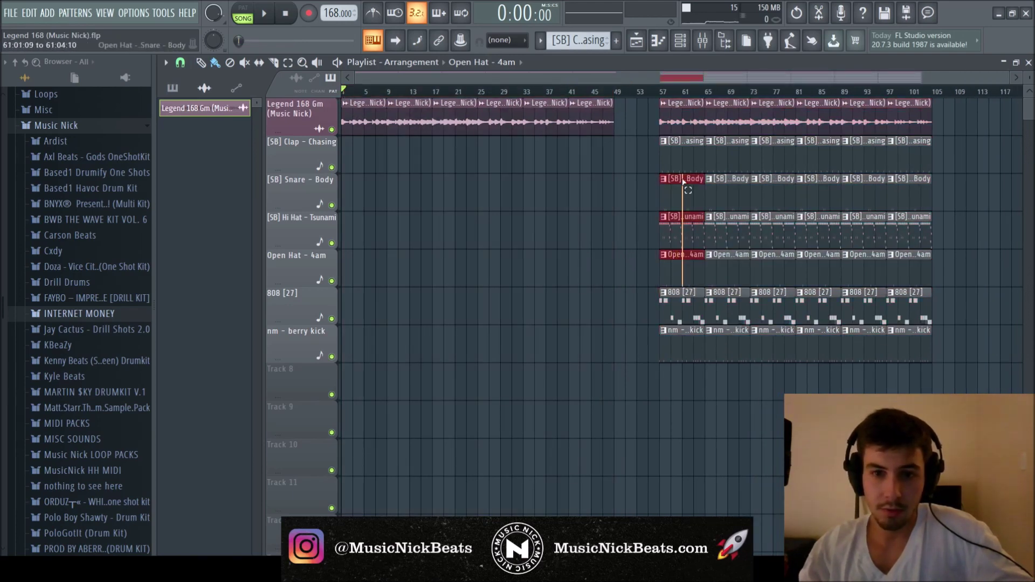
{"action": "left_click_drag", "start_coordinate": [680, 285], "coordinate": [408, 285]}
{"action": "scroll", "coordinate": [410, 270], "scroll_direction": "up", "scroll_amount": 2}
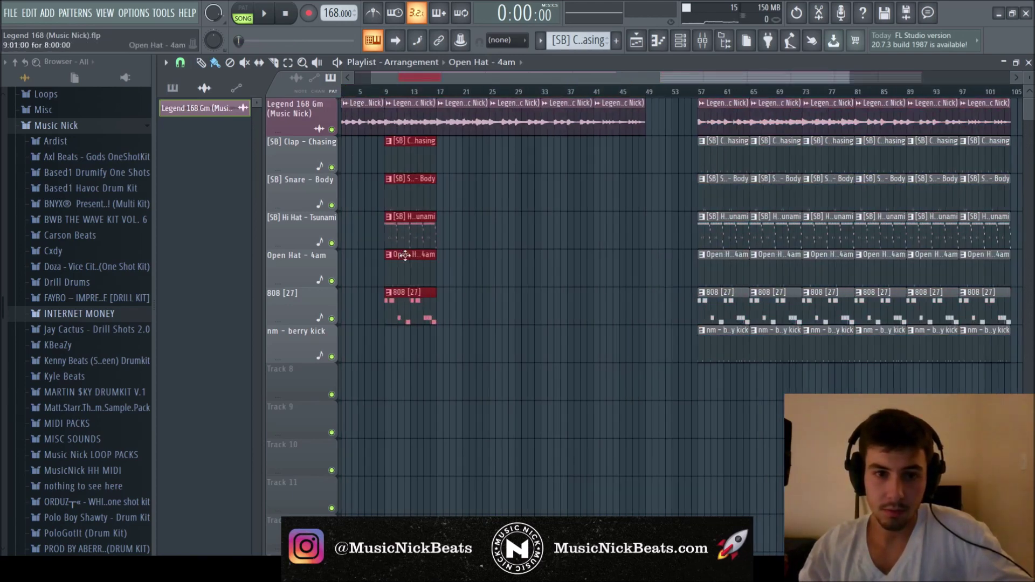
- Remove the open hat and snare clips at bar 9, and copy the full set of drum clips from bar 57 to bar 17
{"action": "right_click", "coordinate": [410, 272]}
{"action": "right_click", "coordinate": [409, 189]}
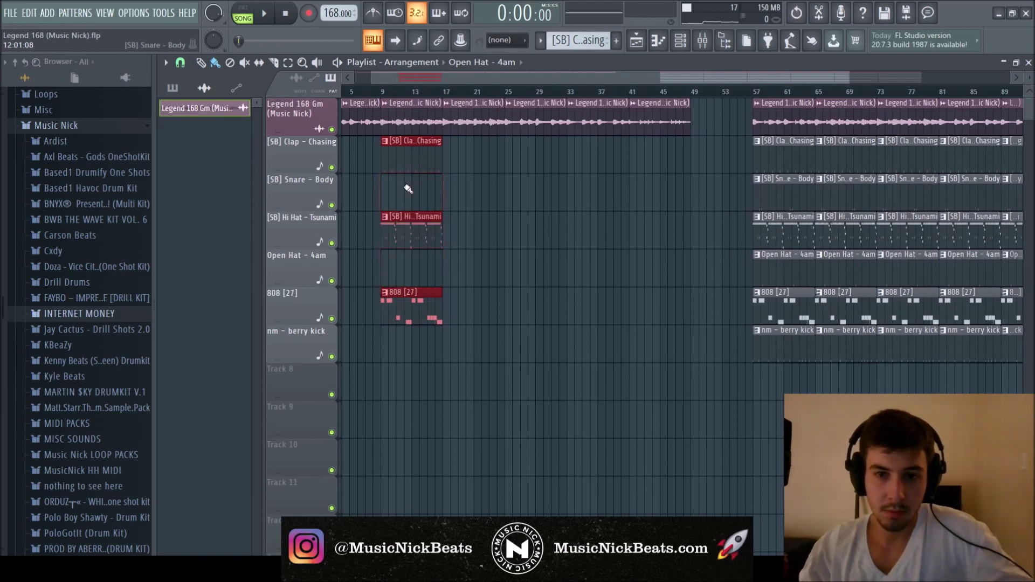
{"action": "scroll", "coordinate": [410, 200], "scroll_direction": "down", "scroll_amount": 2}
{"action": "left_click_drag", "start_coordinate": [706, 348], "coordinate": [674, 143]}
{"action": "key", "text": "space"}
{"action": "left_click_drag", "start_coordinate": [678, 192], "coordinate": [450, 193]}
- Copy the drum clips of bars 9 to 24 to bar 25, and trim the first clap, hi-hat and 808 copies to start at bar 26
{"action": "scroll", "coordinate": [524, 247], "scroll_direction": "down", "scroll_amount": 1}
{"action": "scroll", "coordinate": [531, 328], "scroll_direction": "up", "scroll_amount": 1}
{"action": "left_click_drag", "start_coordinate": [511, 380], "coordinate": [407, 162]}
{"action": "left_click_drag", "start_coordinate": [407, 165], "coordinate": [497, 170]}
{"action": "left_click_drag", "start_coordinate": [496, 313], "coordinate": [486, 161]}
{"action": "scroll", "coordinate": [482, 158], "scroll_direction": "up", "scroll_amount": 2}
{"action": "scroll", "coordinate": [640, 231], "scroll_direction": "down", "scroll_amount": 2}
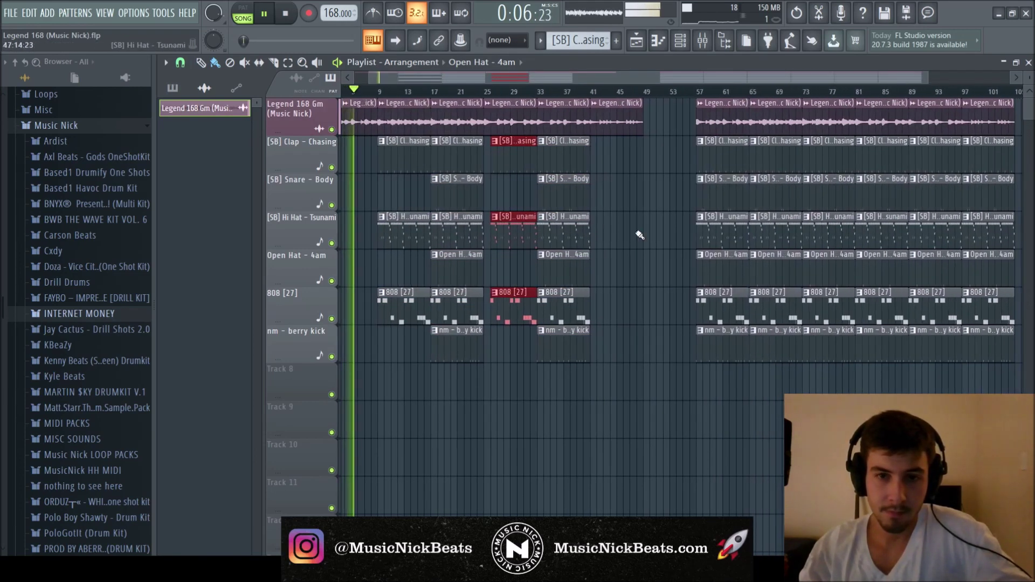
- Copy the clap, snare, hi-hat and open hat clips to bar 41 and shorten them to end at bar 47
{"action": "left_click", "coordinate": [666, 235], "text": "ctrl"}
{"action": "left_click_drag", "start_coordinate": [611, 285], "coordinate": [614, 158]}
{"action": "scroll", "coordinate": [615, 158], "scroll_direction": "up", "scroll_amount": 2}
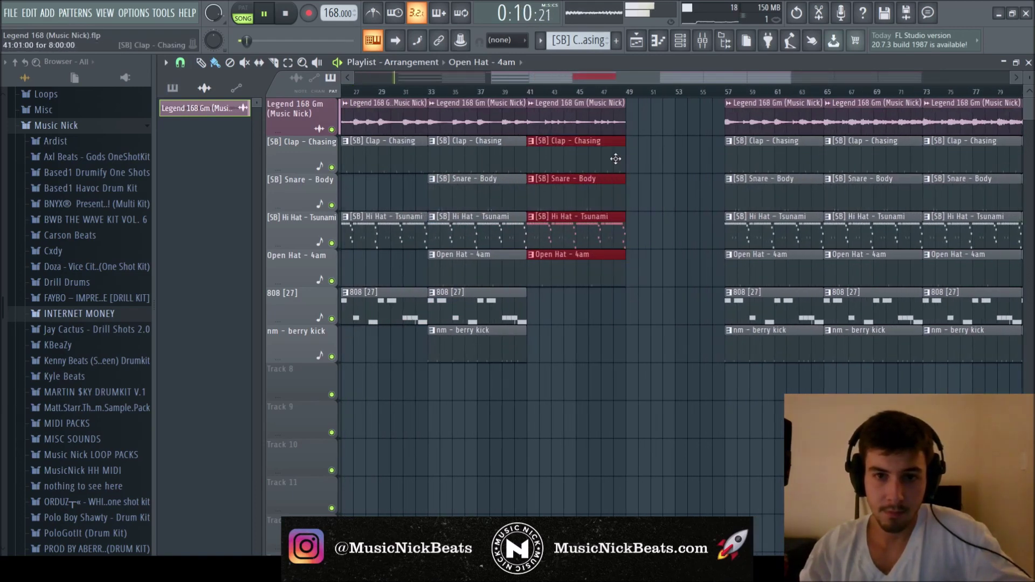
- Delete all clips from bar 57 onward and duplicate the melody and drums of bars 9 to 48 at bar 49
{"action": "scroll", "coordinate": [608, 159], "scroll_direction": "down", "scroll_amount": 2}
{"action": "left_click_drag", "start_coordinate": [949, 398], "coordinate": [671, 108]}
{"action": "key", "text": "Delete"}
{"action": "scroll", "coordinate": [656, 217], "scroll_direction": "up", "scroll_amount": 2}
{"action": "left_click_drag", "start_coordinate": [931, 398], "coordinate": [456, 112]}
{"action": "key", "text": "ctrl+b"}
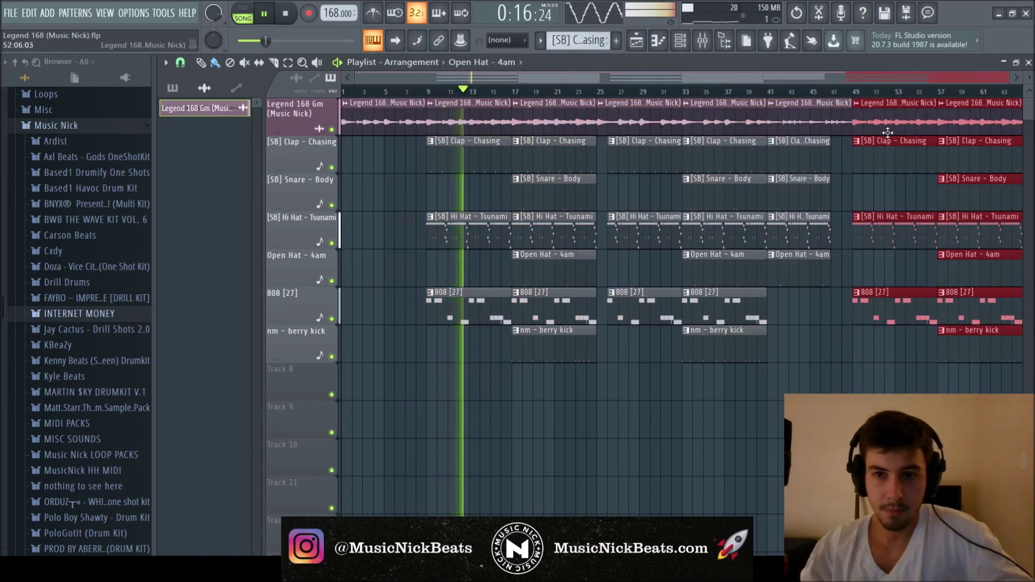
- Duplicate the 16-bar melody and drum section from bars 49 to 64 at bar 89
{"action": "scroll", "coordinate": [880, 262], "scroll_direction": "down", "scroll_amount": 1}
{"action": "scroll", "coordinate": [879, 261], "scroll_direction": "down", "scroll_amount": 2}
{"action": "left_click_drag", "start_coordinate": [750, 400], "coordinate": [681, 102]}
{"action": "left_click_drag", "start_coordinate": [705, 140], "coordinate": [863, 139]}
{"action": "key", "text": "ctrl+b"}
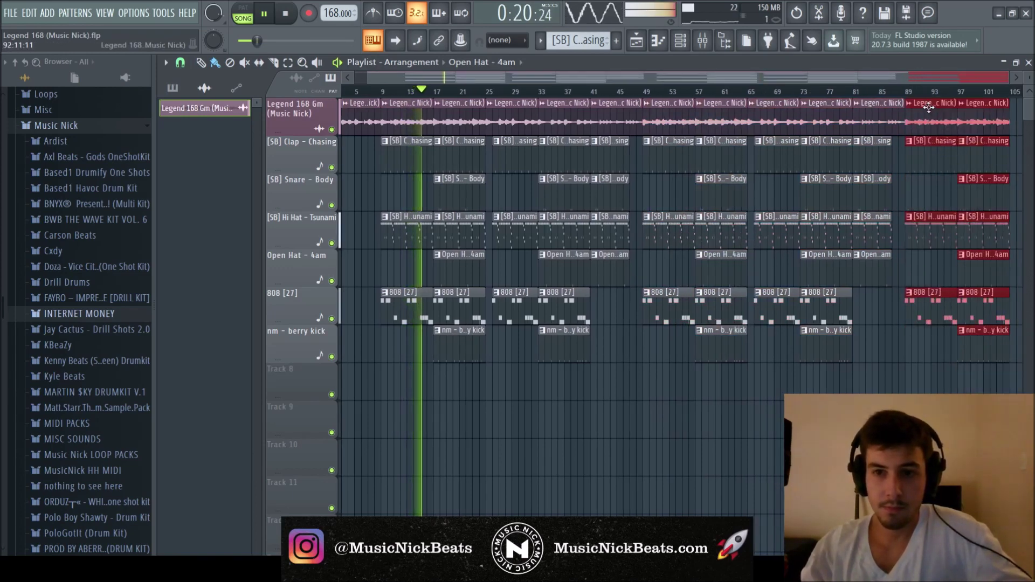
- Clear the selection, add one more melody clip at bars 105 to 112 as an outro, and stop playback
{"action": "scroll", "coordinate": [945, 142], "scroll_direction": "down", "scroll_amount": 1}
{"action": "left_click", "coordinate": [944, 137]}
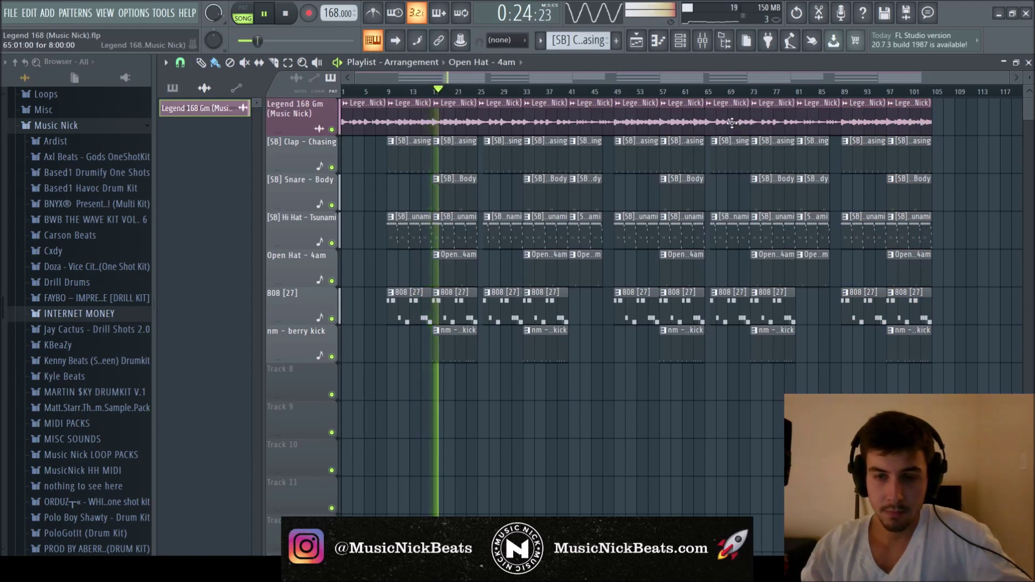
{"action": "scroll", "coordinate": [920, 147], "scroll_direction": "down", "scroll_amount": 1}
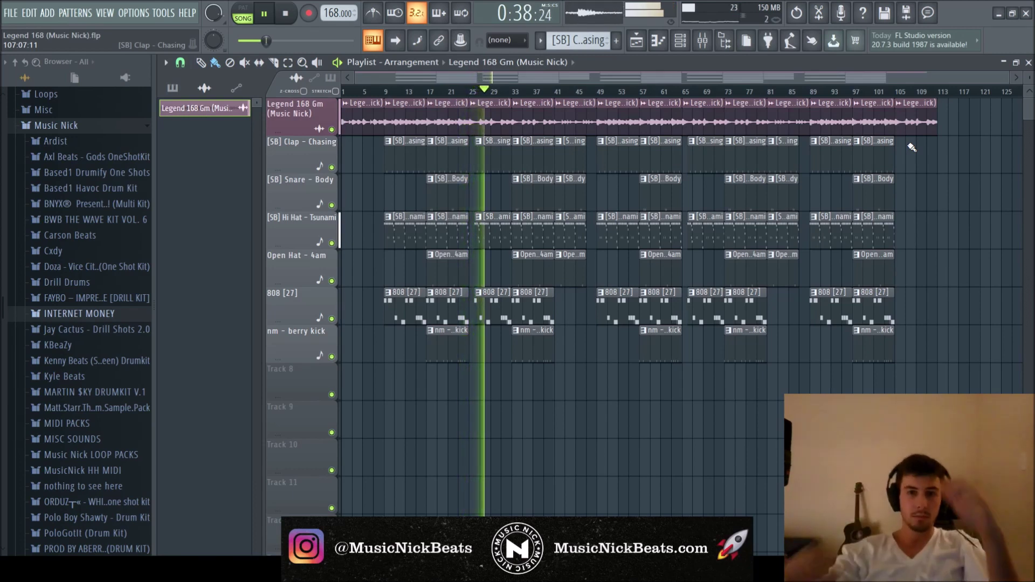
{"action": "scroll", "coordinate": [551, 100], "scroll_direction": "up", "scroll_amount": 3}
{"action": "key", "text": "space"}
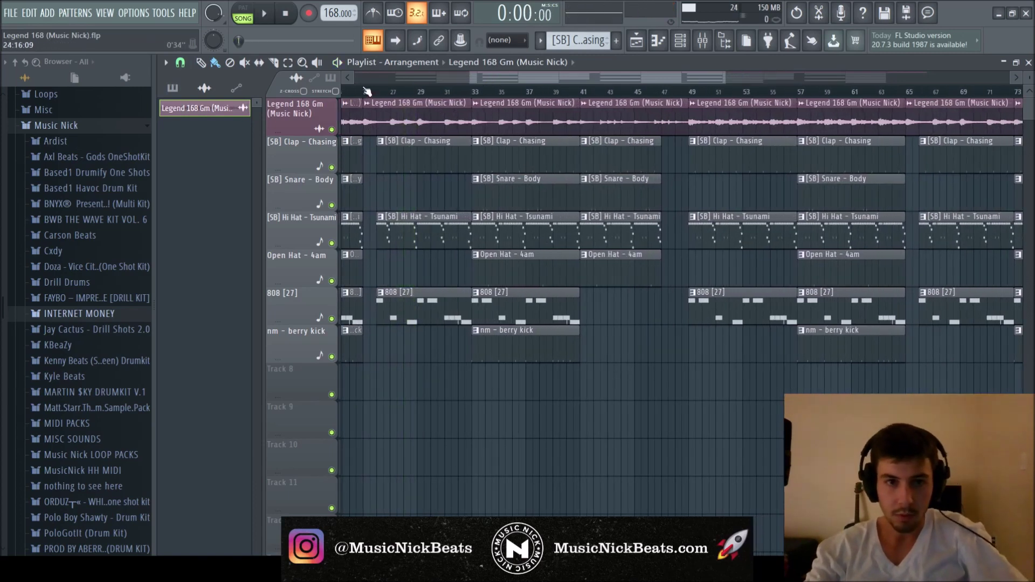
- Trim the clap, hi-hat and 808 clips at bar 26 to start about half a bar further in, and play that transition
{"action": "scroll", "coordinate": [405, 226], "scroll_direction": "up", "scroll_amount": 3}
{"action": "left_click_drag", "start_coordinate": [392, 322], "coordinate": [387, 218]}
{"action": "left_click_drag", "start_coordinate": [408, 324], "coordinate": [397, 164]}
{"action": "key", "text": "space"}
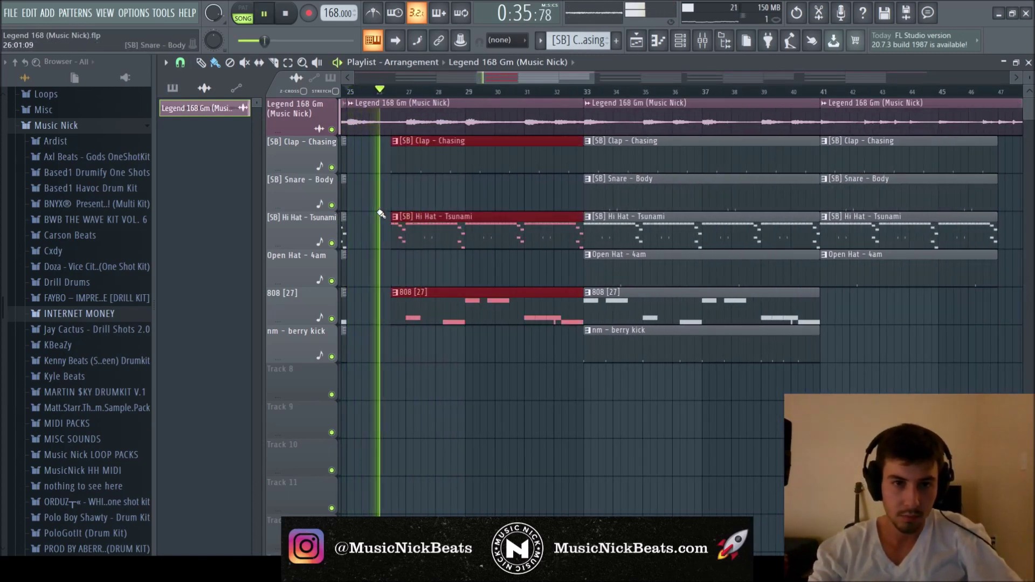
{"action": "scroll", "coordinate": [380, 215], "scroll_direction": "down", "scroll_amount": 4}
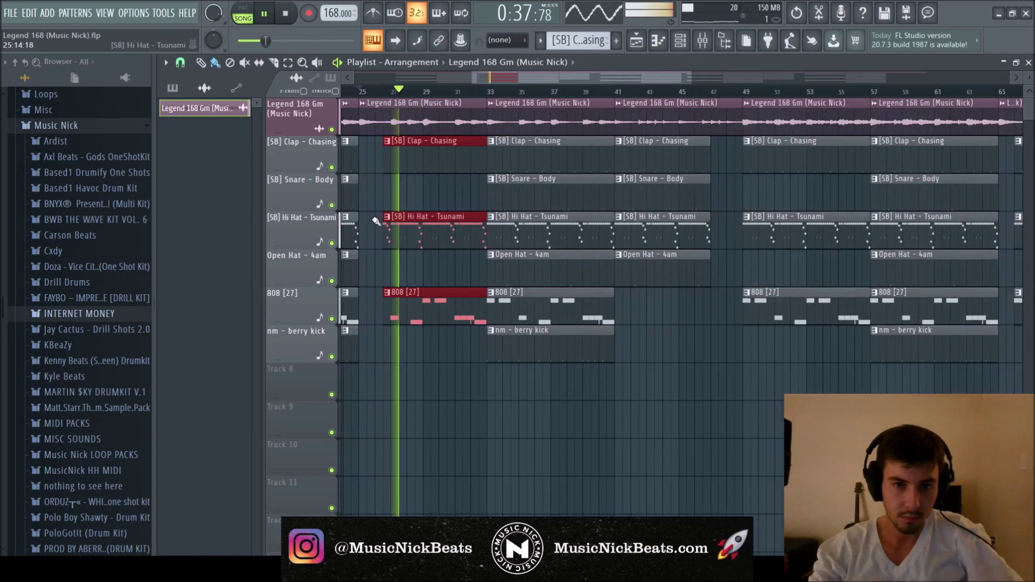
- Trim the clap, hi-hat and 808 clips at bar 66 to start in the middle of that bar
{"action": "scroll", "coordinate": [610, 300], "scroll_direction": "down", "scroll_amount": 2}
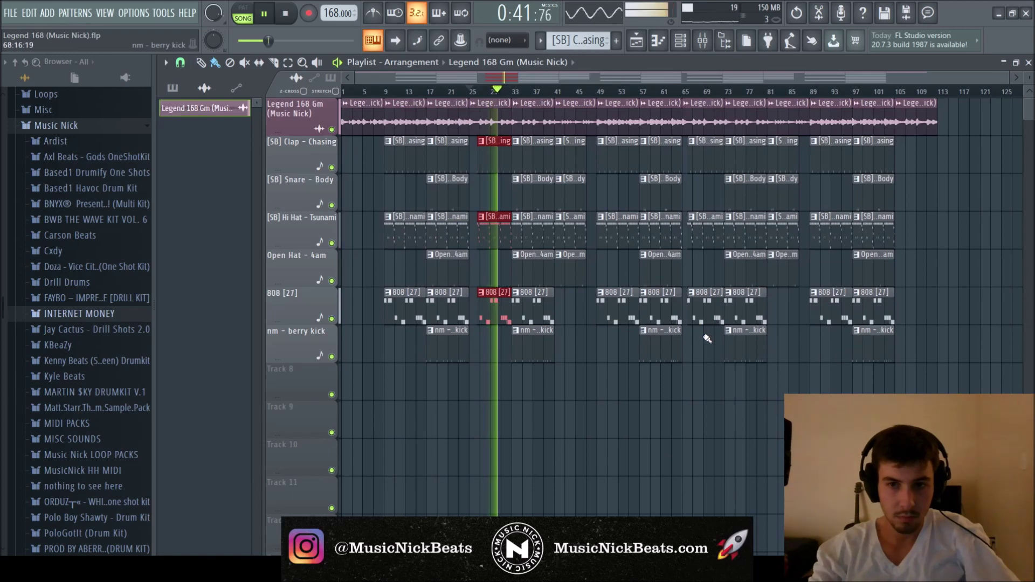
{"action": "scroll", "coordinate": [699, 157], "scroll_direction": "up", "scroll_amount": 4}
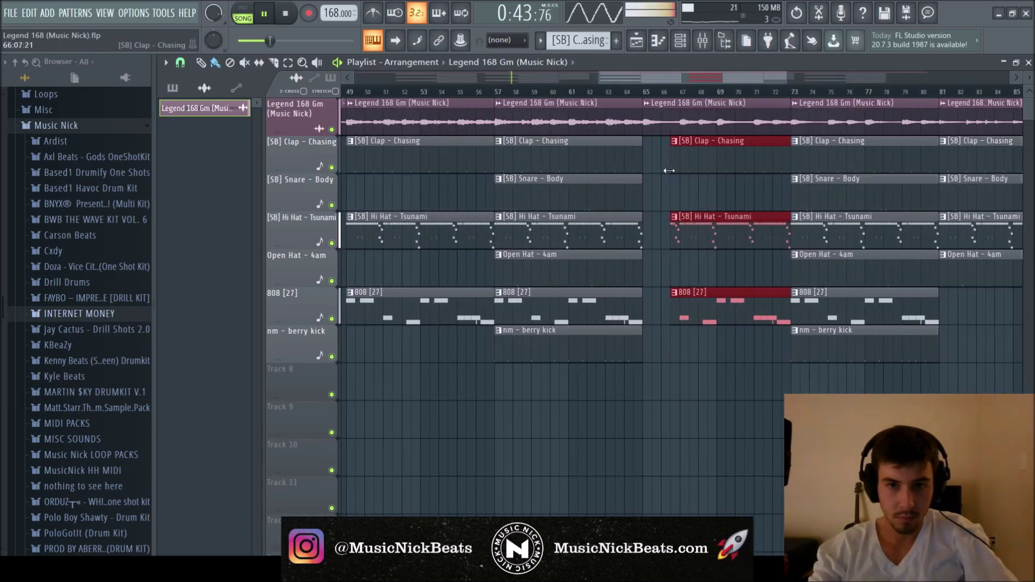
{"action": "scroll", "coordinate": [669, 170], "scroll_direction": "down", "scroll_amount": 4}
{"action": "key", "text": "space"}
- Slice off and remove the last half bar of the melody, clap, hi-hat and 808 clips before bar 33
{"action": "scroll", "coordinate": [488, 199], "scroll_direction": "up", "scroll_amount": 5}
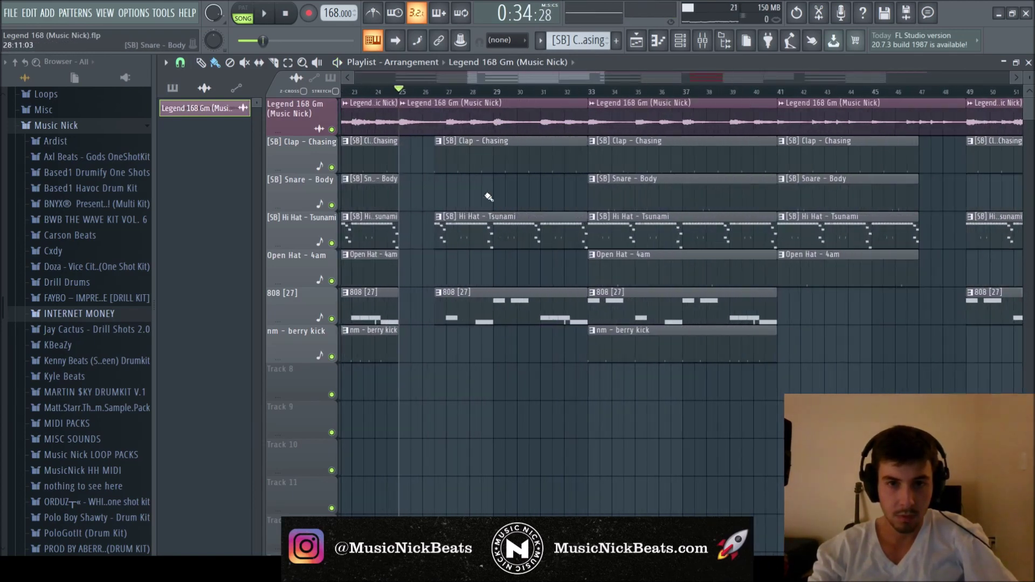
{"action": "scroll", "coordinate": [574, 80], "scroll_direction": "up", "scroll_amount": 3}
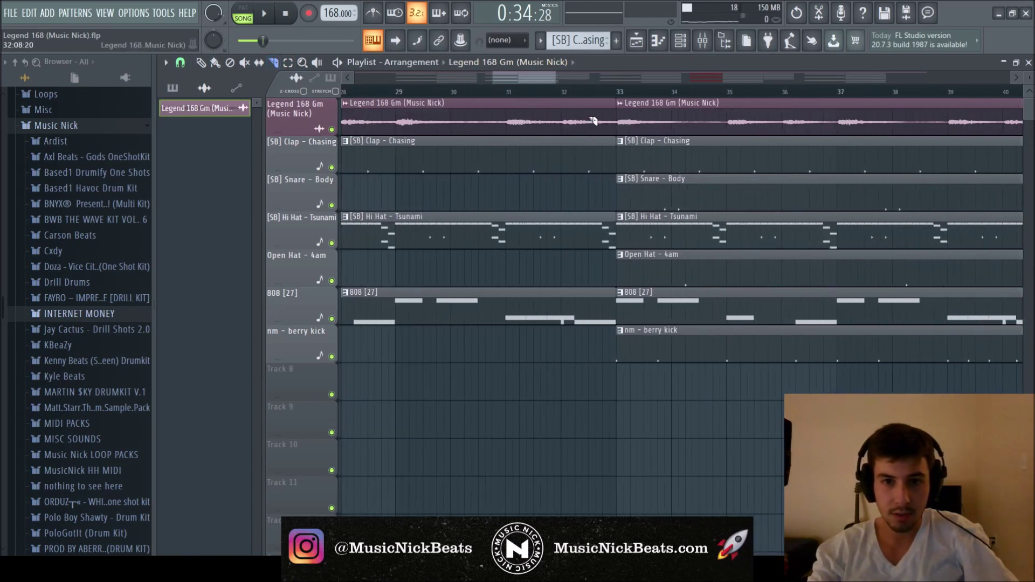
{"action": "mouse_move", "coordinate": [589, 299]}
{"action": "left_mouse_down"}
{"action": "mouse_move", "coordinate": [582, 319]}
{"action": "mouse_move", "coordinate": [594, 318]}
{"action": "left_mouse_up"}
{"action": "key", "text": "ctrl+z"}
{"action": "key", "text": "space"}
{"action": "scroll", "coordinate": [585, 270], "scroll_direction": "down", "scroll_amount": 5}
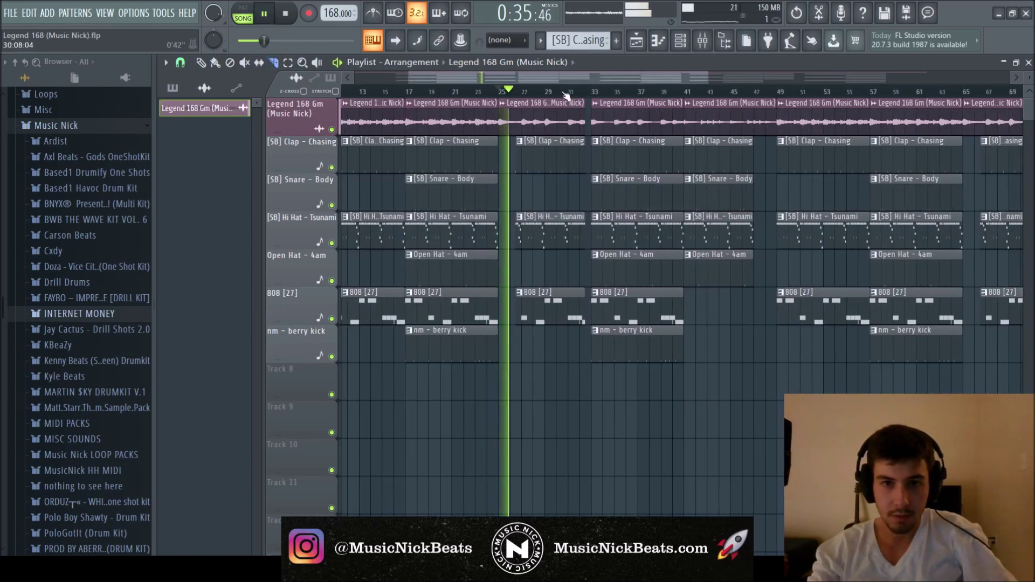
- Remove the last half bar of the melody, clap, hi-hat and 808 clips before bar 73, and save the project
{"action": "left_click_drag", "start_coordinate": [570, 81], "coordinate": [659, 91]}
{"action": "scroll", "coordinate": [660, 92], "scroll_direction": "down", "scroll_amount": 2}
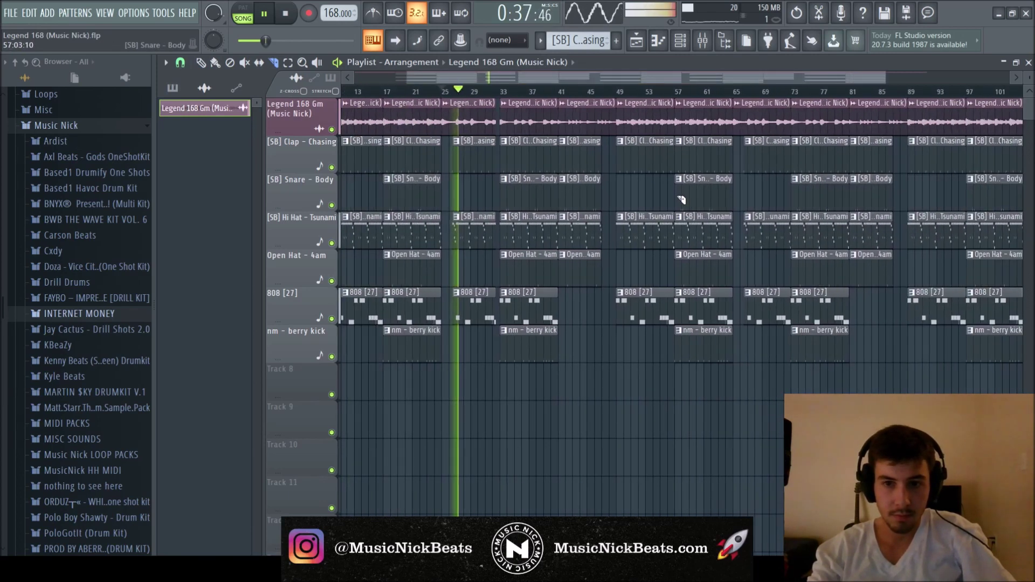
{"action": "scroll", "coordinate": [757, 202], "scroll_direction": "up", "scroll_amount": 6}
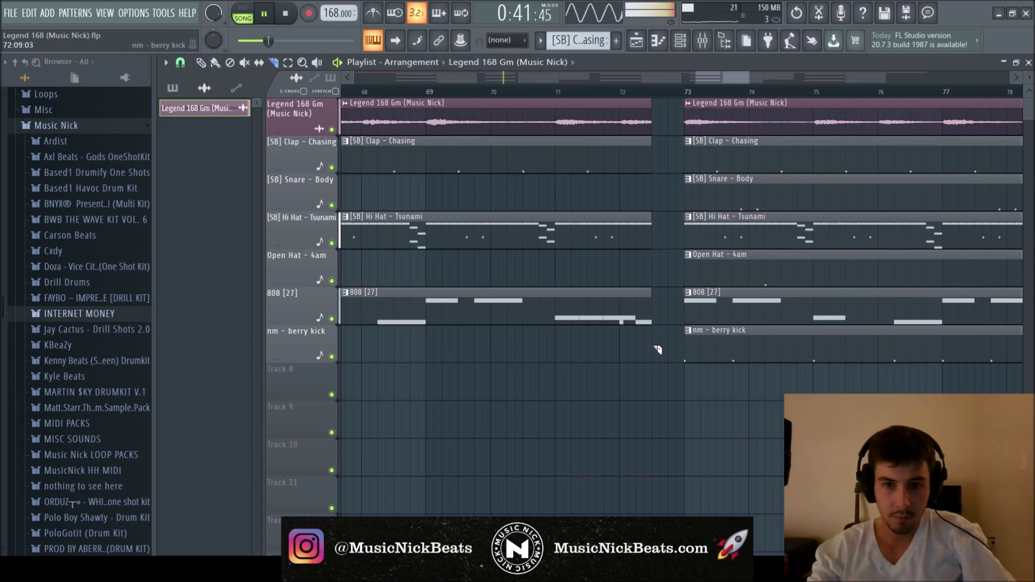
{"action": "scroll", "coordinate": [654, 347], "scroll_direction": "down", "scroll_amount": 7}
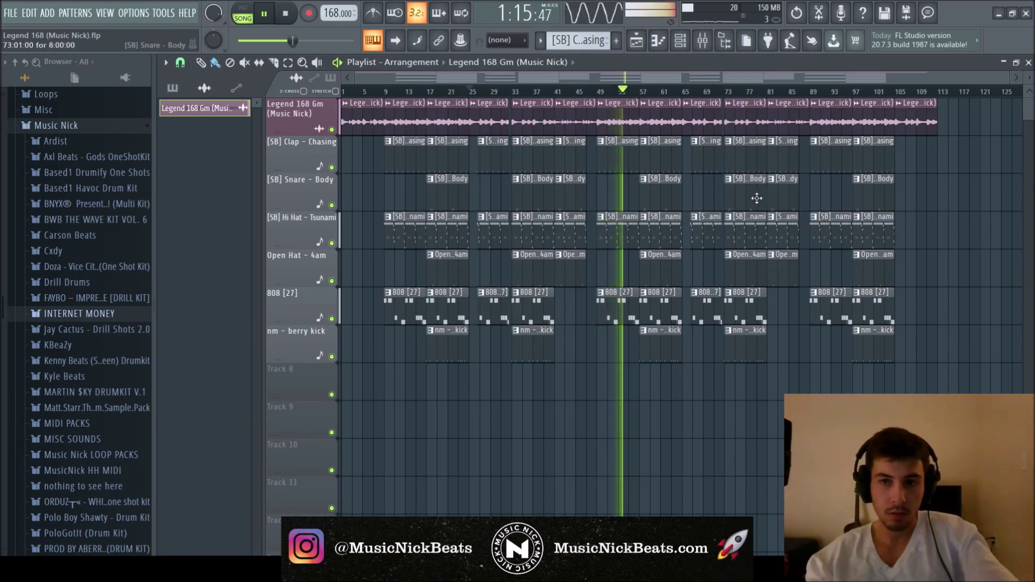
{"action": "key", "text": "ctrl+s"}
{"action": "key", "text": "space"}
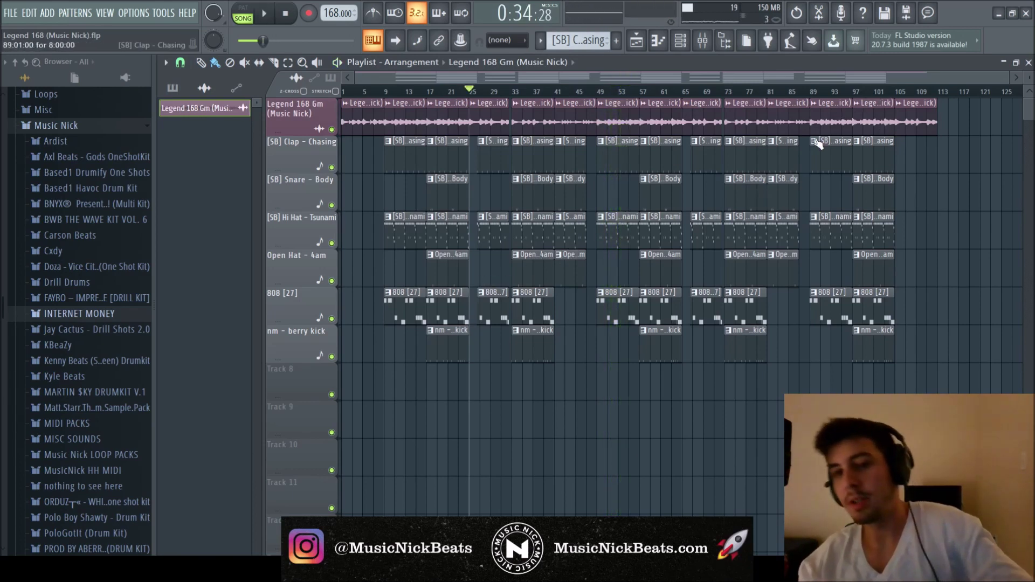
- Create a master volume automation clip over bars 105 to 112 and slope it down to a fade-out
{"action": "left_click", "coordinate": [899, 93]}
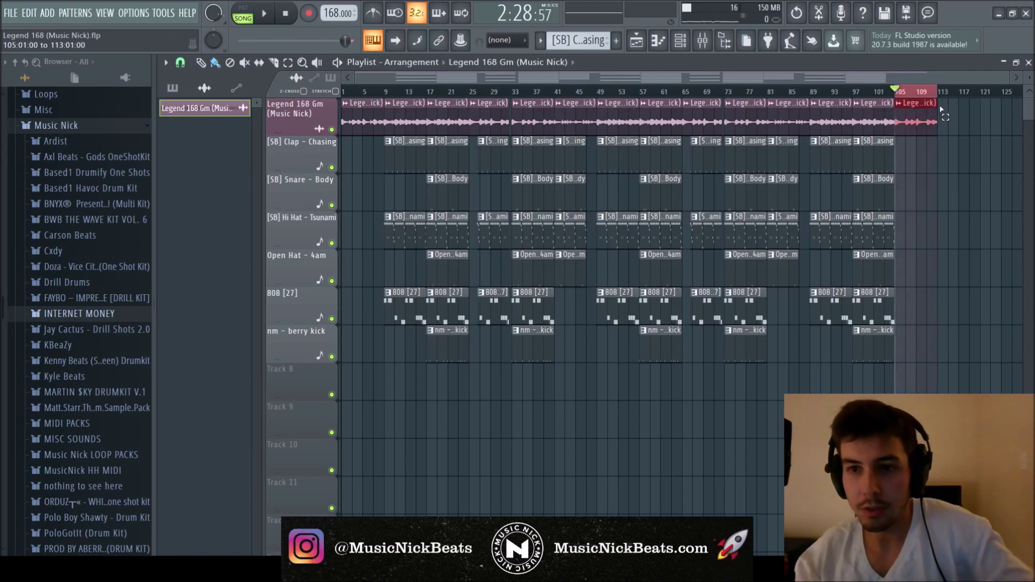
{"action": "key", "text": "F6"}
{"action": "key", "text": "F9"}
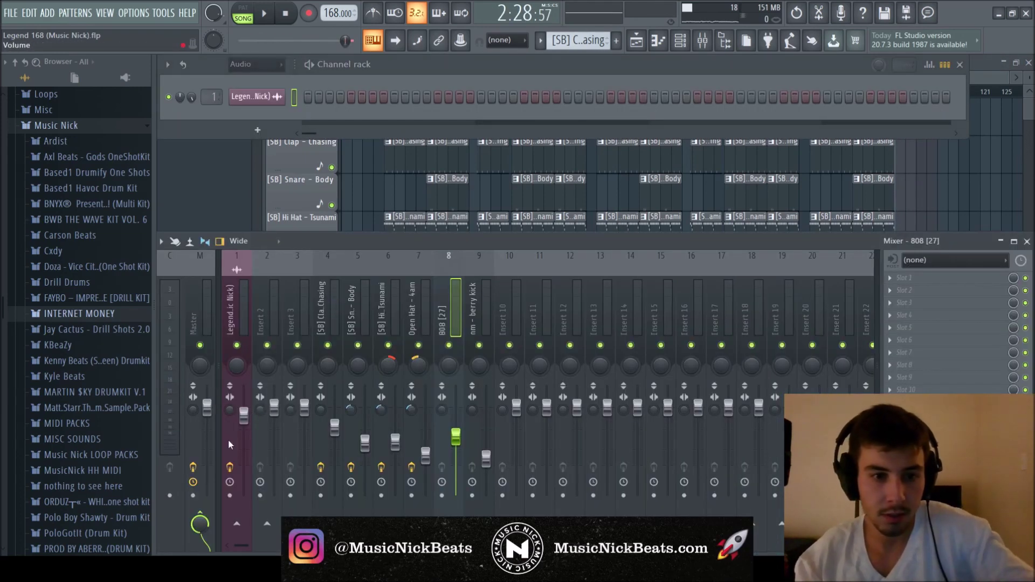
{"action": "key", "text": "F6"}
{"action": "key", "text": "F9"}
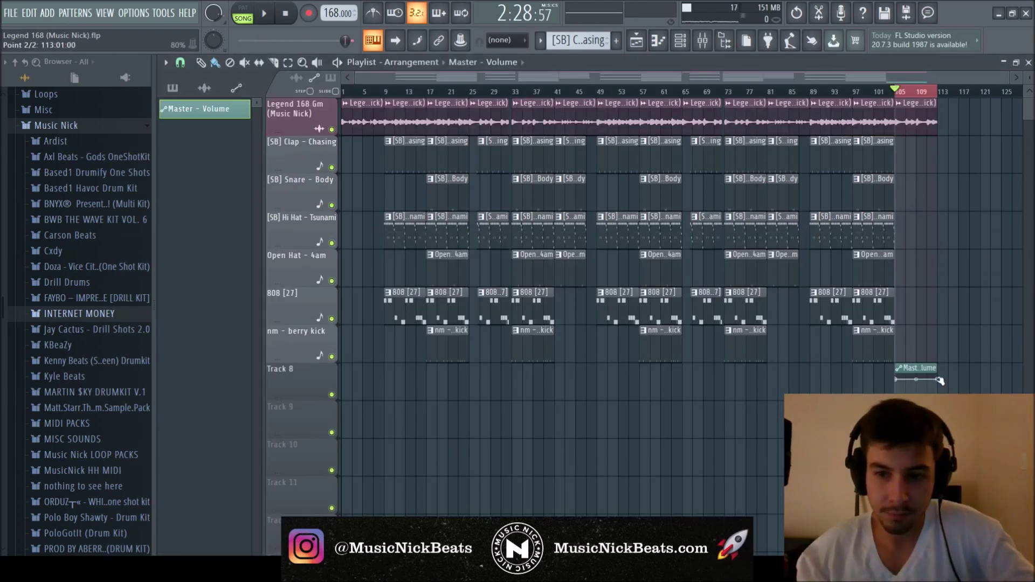
{"action": "left_click", "coordinate": [344, 91]}
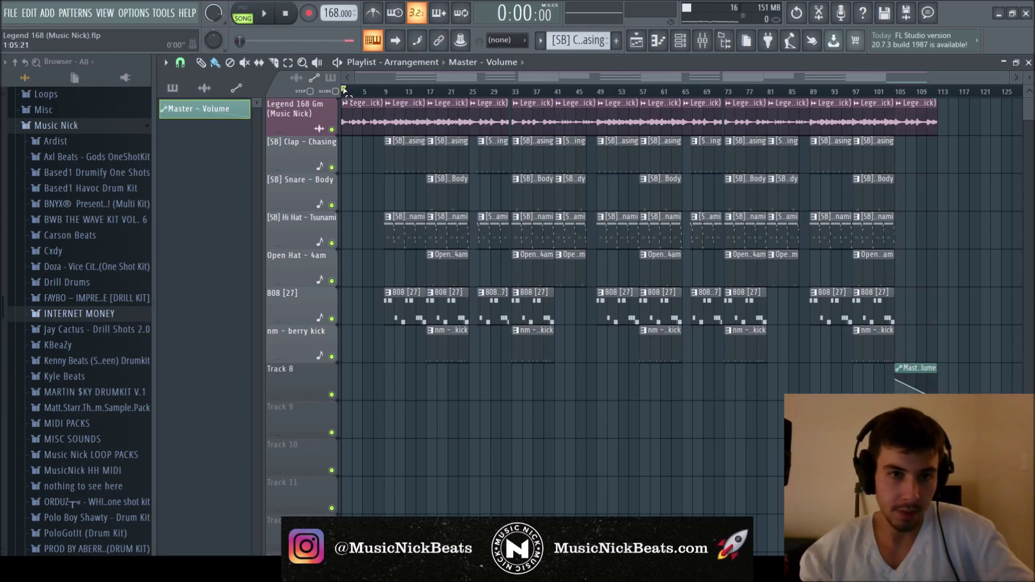
- Add the "hey nick" sample from the "nothing to see here" folder at bar 7 on Track 9
{"action": "scroll", "coordinate": [123, 253], "scroll_direction": "down", "scroll_amount": 4}
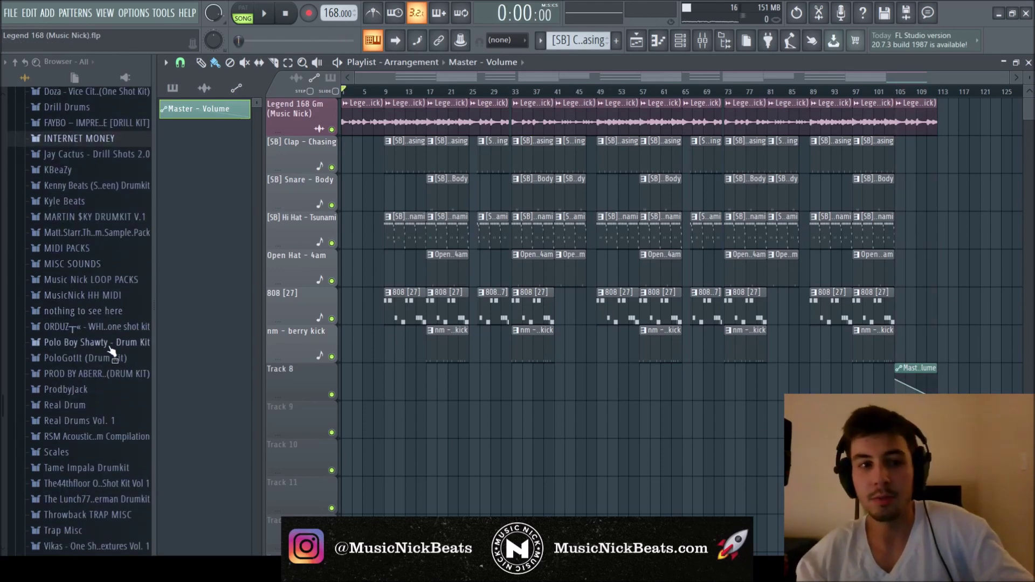
{"action": "left_click", "coordinate": [98, 311]}
{"action": "scroll", "coordinate": [89, 321], "scroll_direction": "down", "scroll_amount": 2}
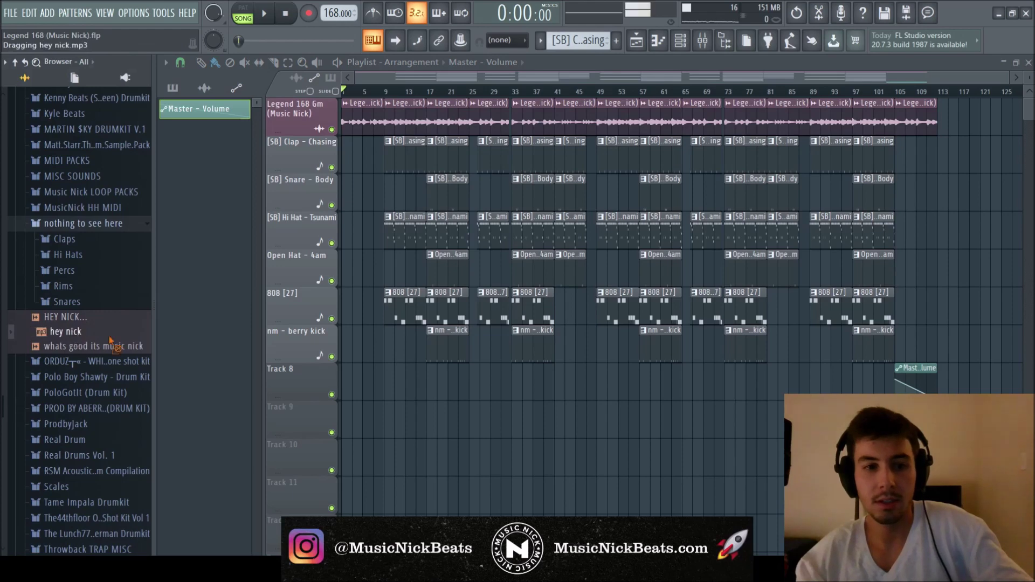
{"action": "scroll", "coordinate": [373, 382], "scroll_direction": "up", "scroll_amount": 5}
{"action": "left_click_drag", "start_coordinate": [378, 384], "coordinate": [412, 387]}
{"action": "scroll", "coordinate": [413, 387], "scroll_direction": "down", "scroll_amount": 5}
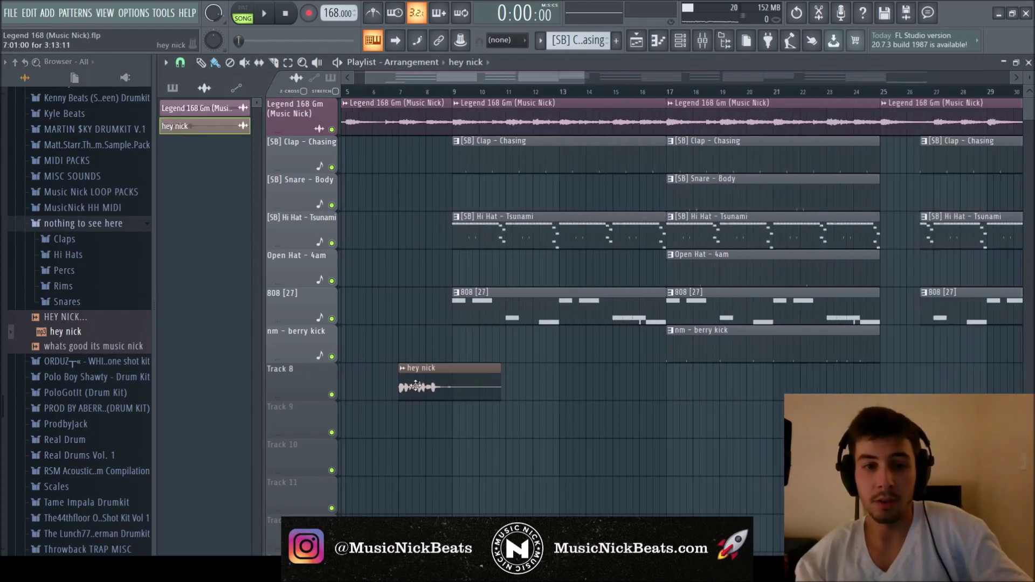
{"action": "scroll", "coordinate": [389, 428], "scroll_direction": "down", "scroll_amount": 3}
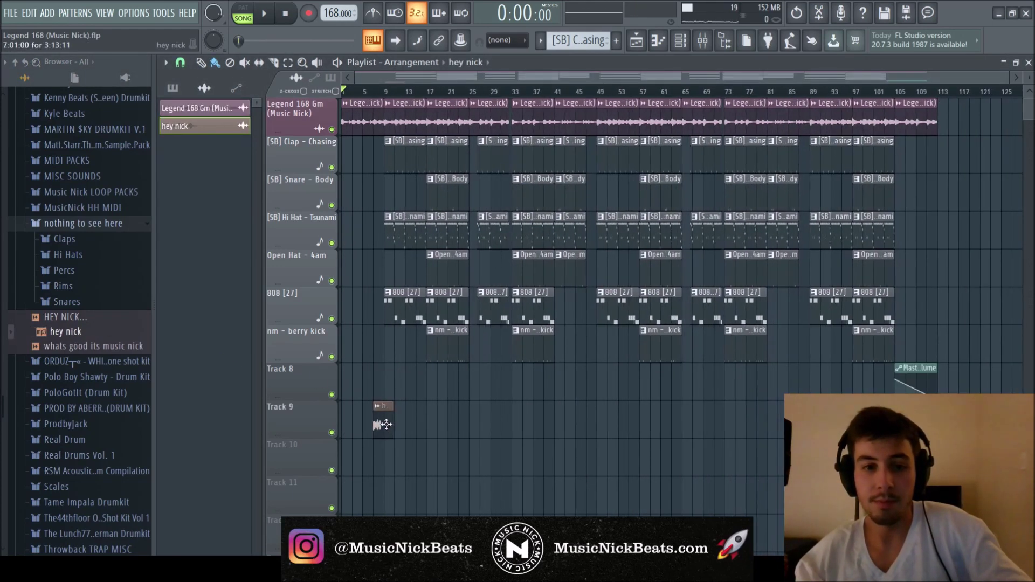
- Route the "hey nick" sample to mixer track 10, lower its volume and adjust its equalizer
{"action": "key", "text": "F6"}
{"action": "key", "text": "F9"}
{"action": "left_click_drag", "start_coordinate": [516, 408], "coordinate": [516, 427]}
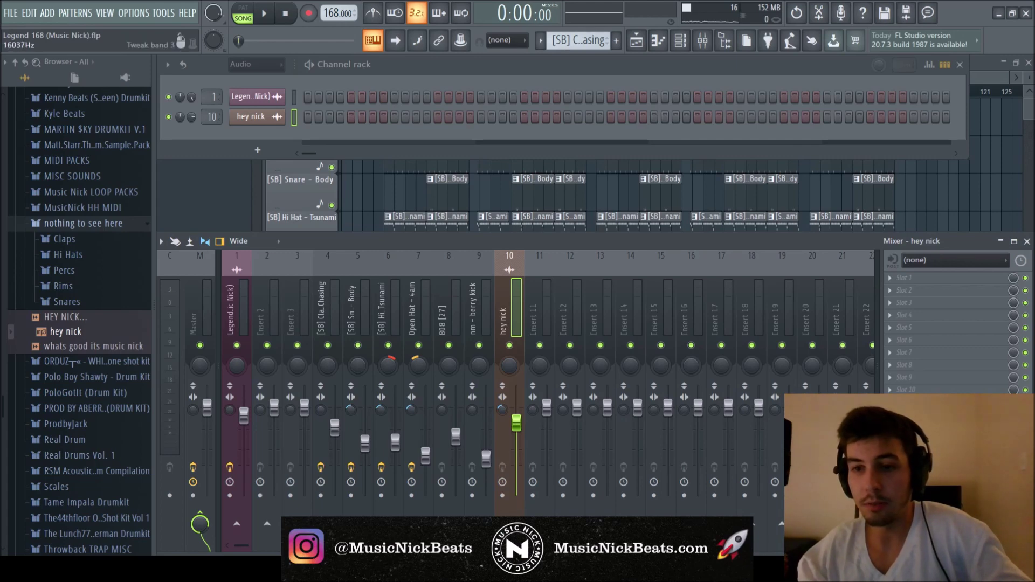
{"action": "right_click", "coordinate": [998, 176]}
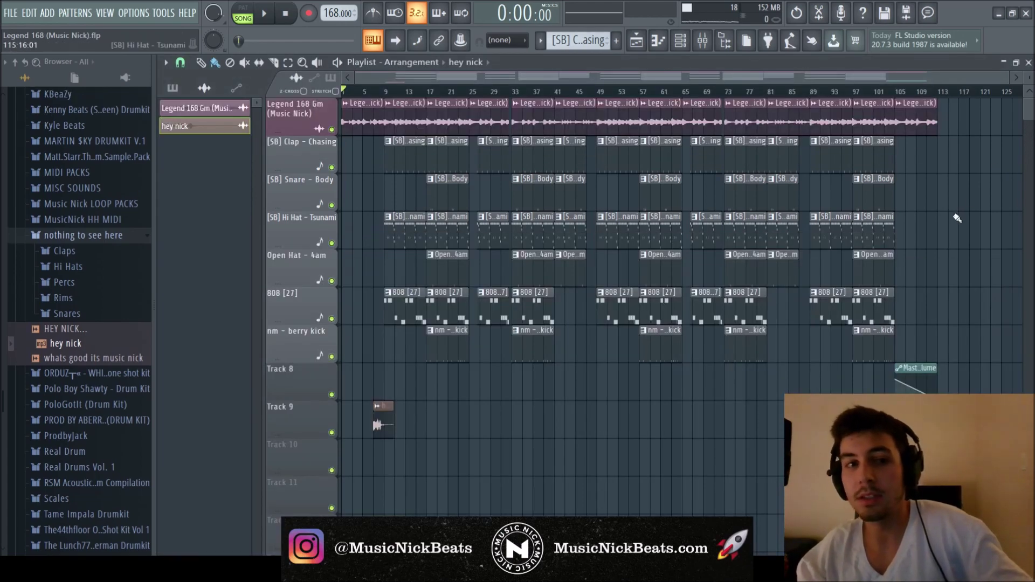
- Switch the picker to the pattern list, collapse the sample folder and play the arrangement from the start
{"action": "left_click", "coordinate": [172, 89]}
{"action": "left_click", "coordinate": [73, 235]}
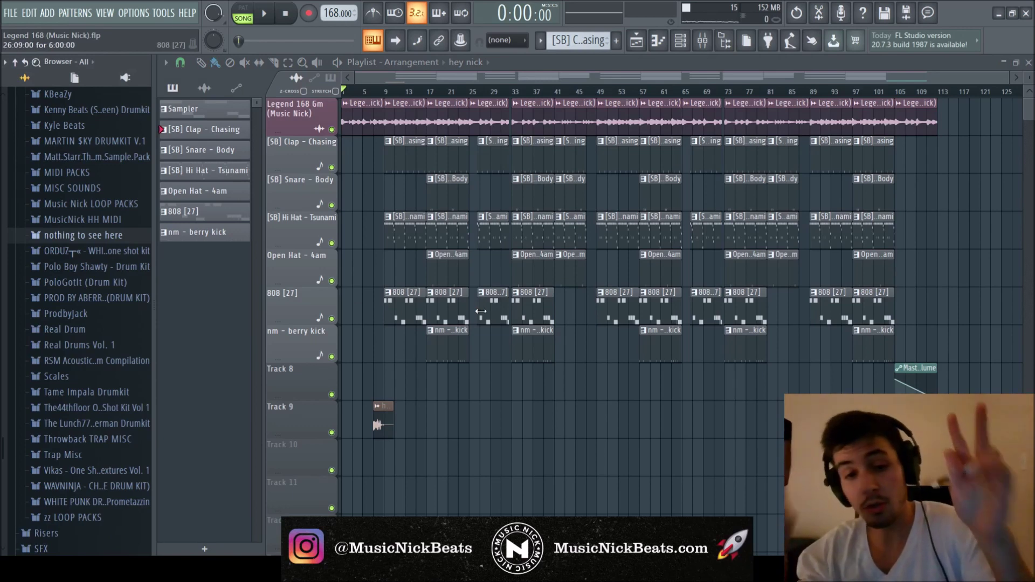
{"action": "left_click", "coordinate": [266, 15]}
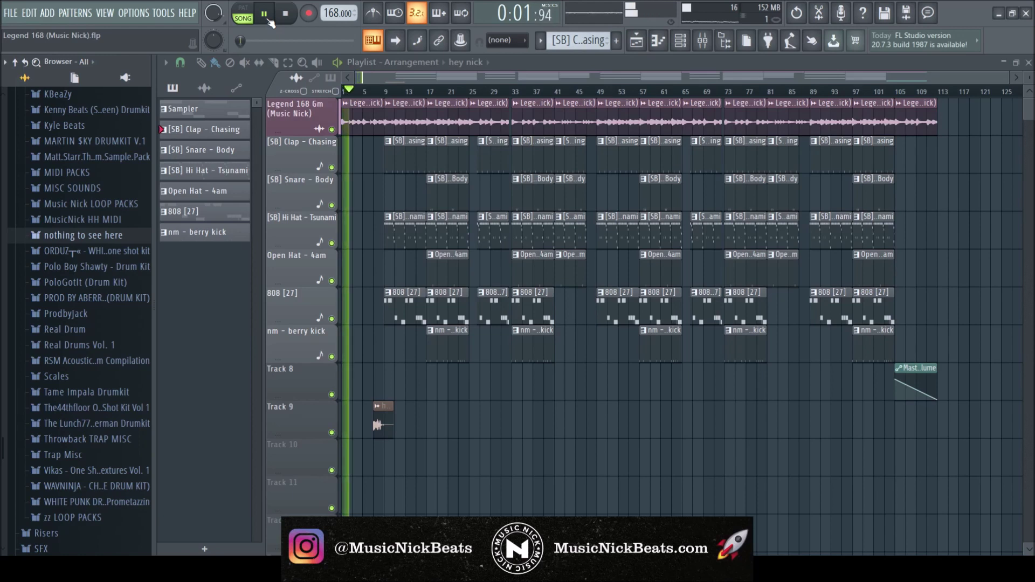